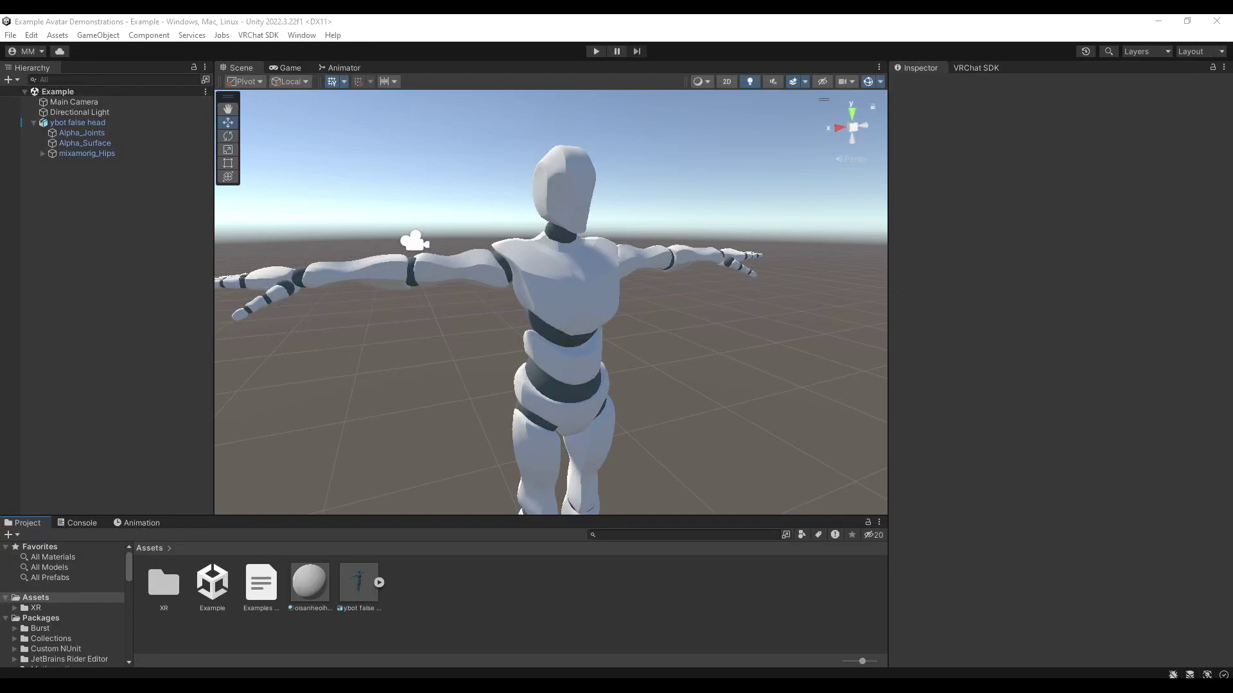
Switch to VRChat Creator Companion and resize its window to a smaller one over the Unity editor
click(626, 685)
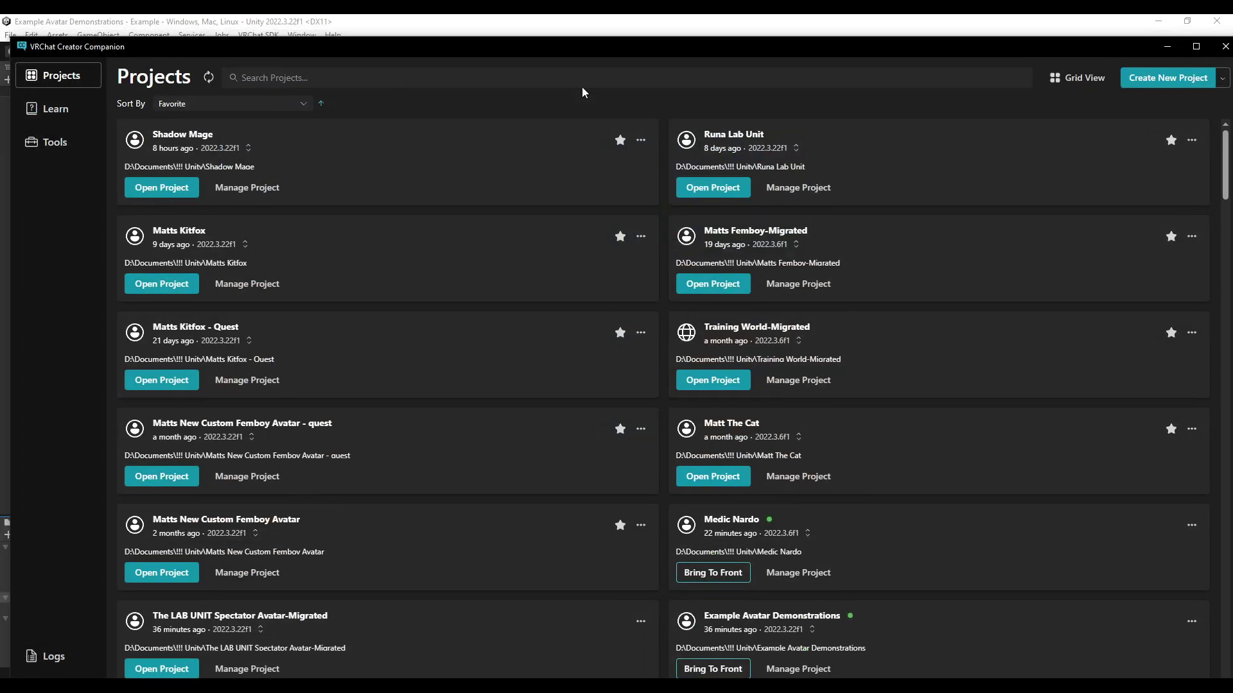
click(1196, 45)
click(1188, 25)
drag(14, 39, 558, 363)
drag(849, 370, 559, 220)
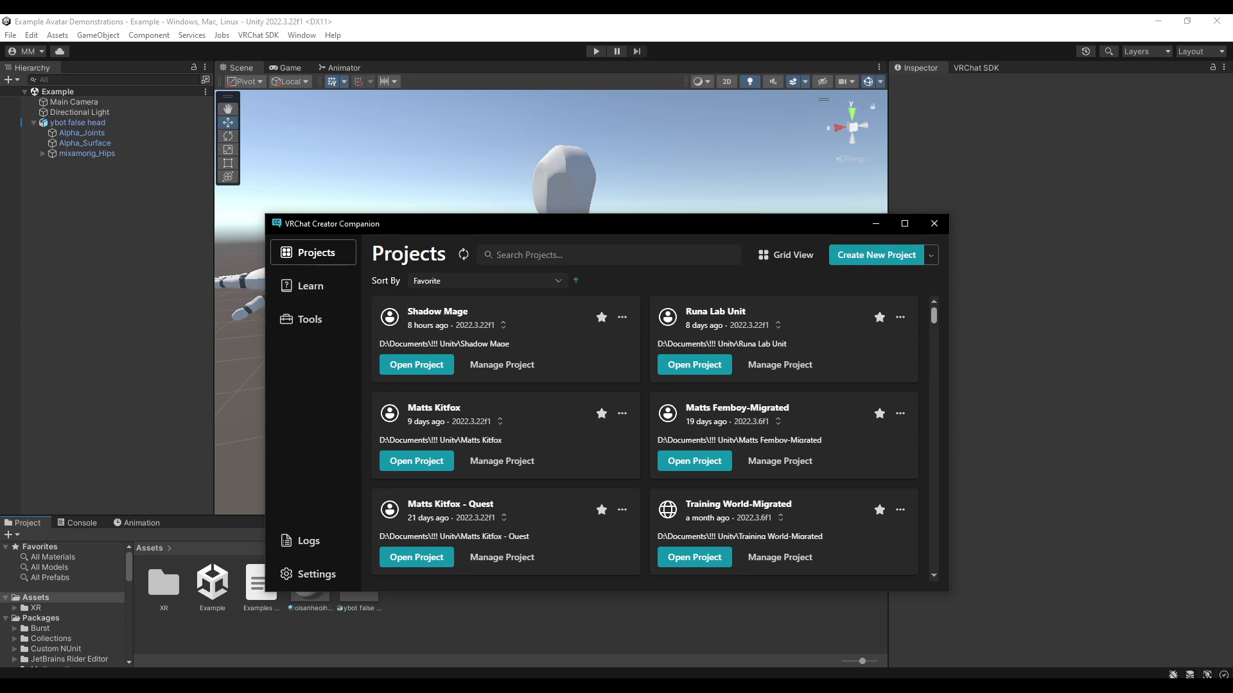
Switch to Blender and look over the whole rigged humanoid model in the viewport
key(alt+Tab)
mouse_move(750, 19)
mouse_down()
mouse_move(724, 54)
mouse_move(749, 19)
mouse_up()
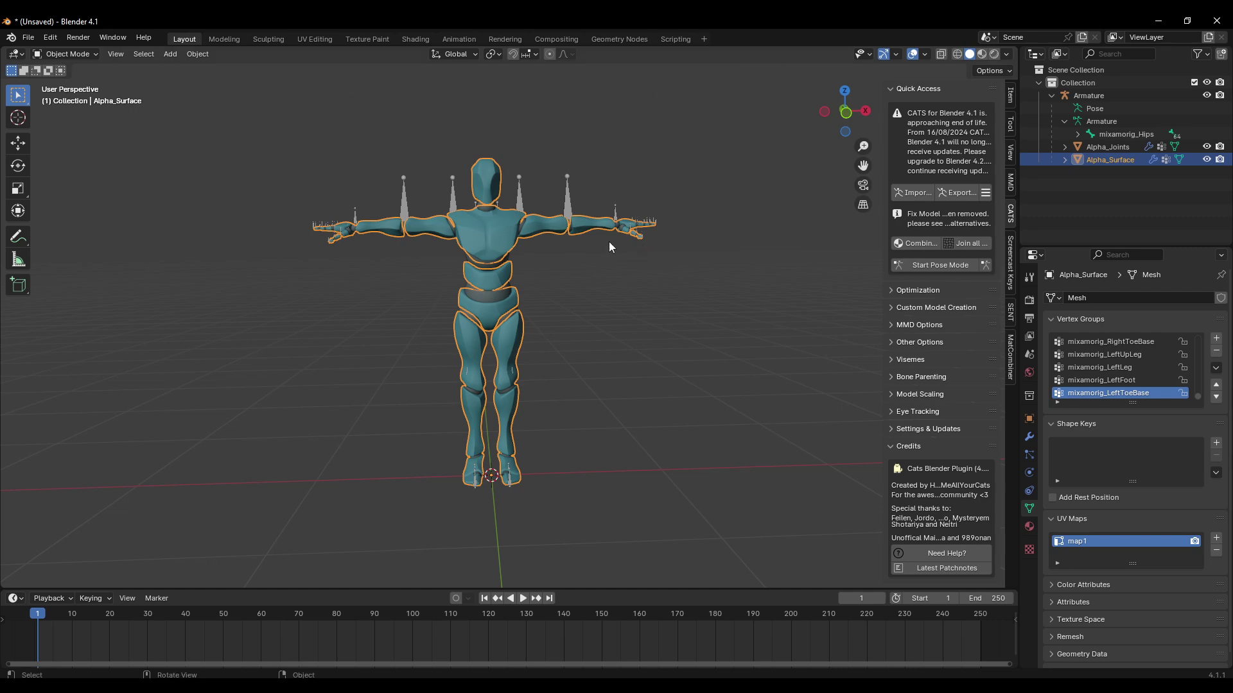
scroll(662, 358, down, 2)
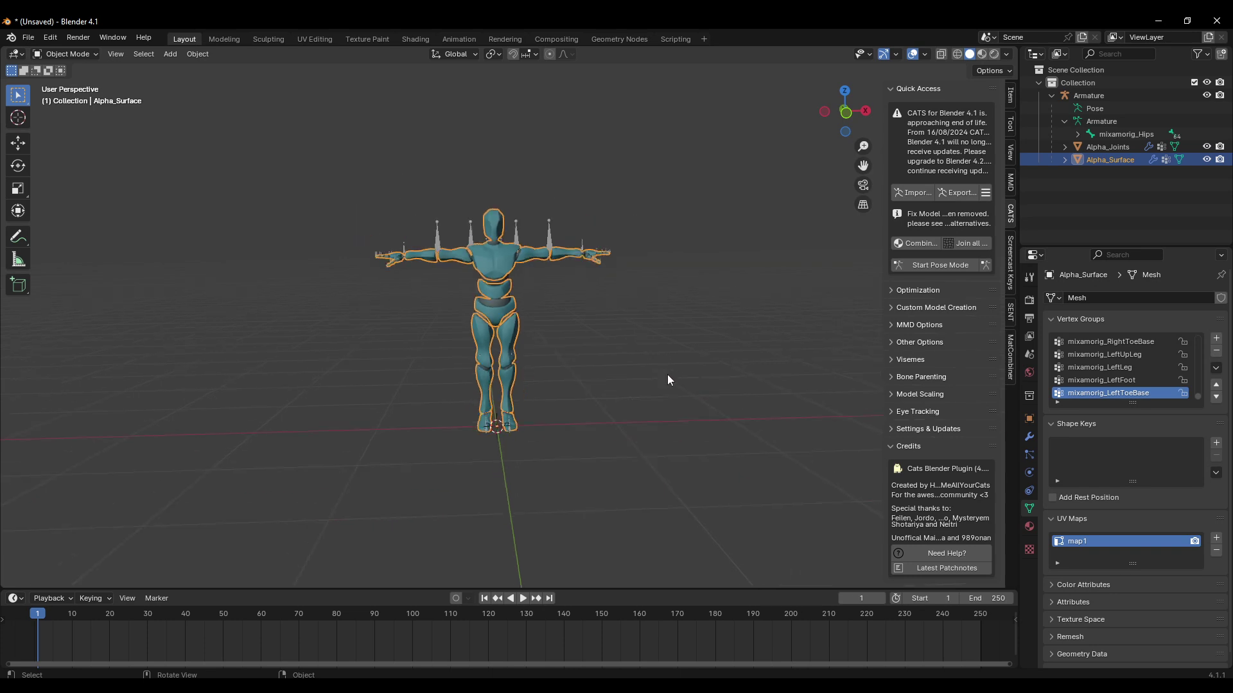
click(28, 38)
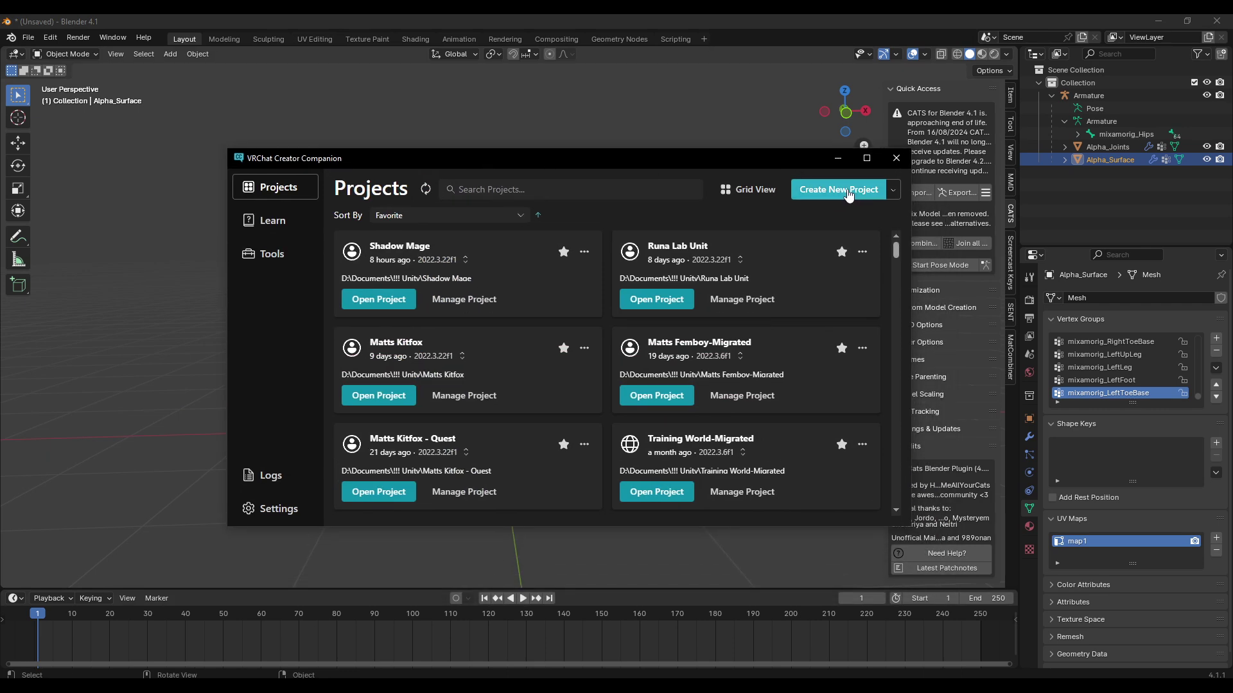
In VRChat Creator Companion, create a project named Video Tutorial from the Unity 2022 Avatar Project template
click(839, 193)
click(641, 280)
drag(405, 421, 283, 392)
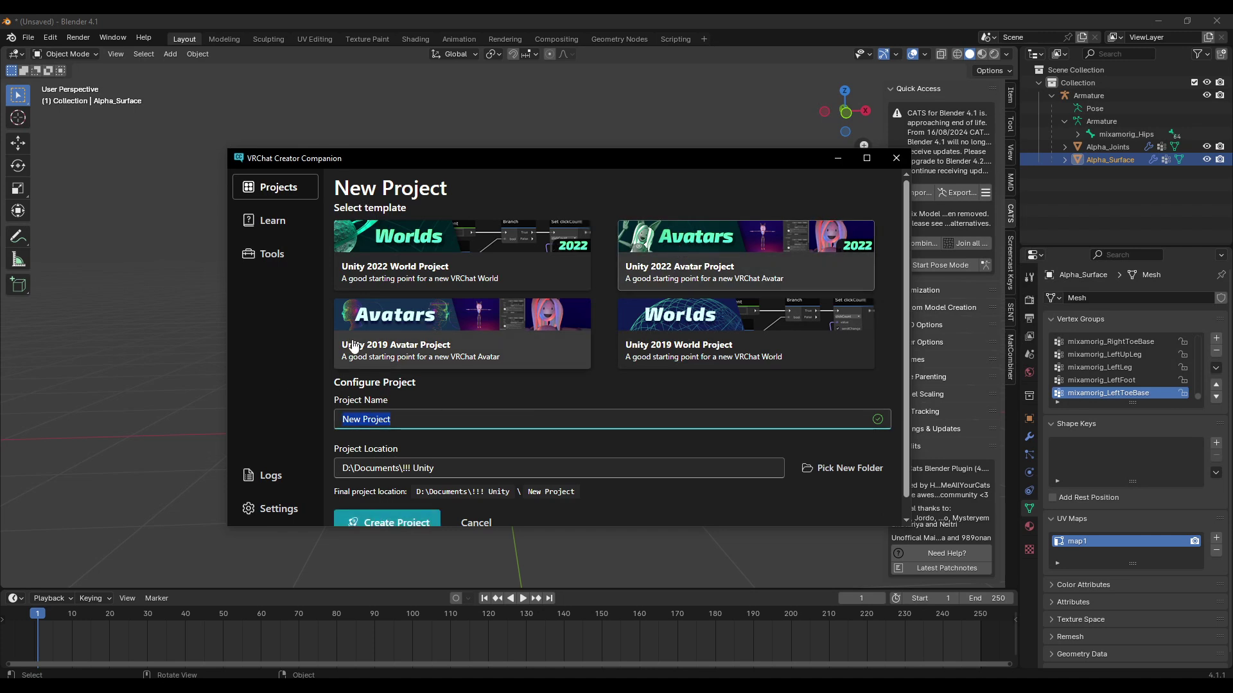
text(Video)
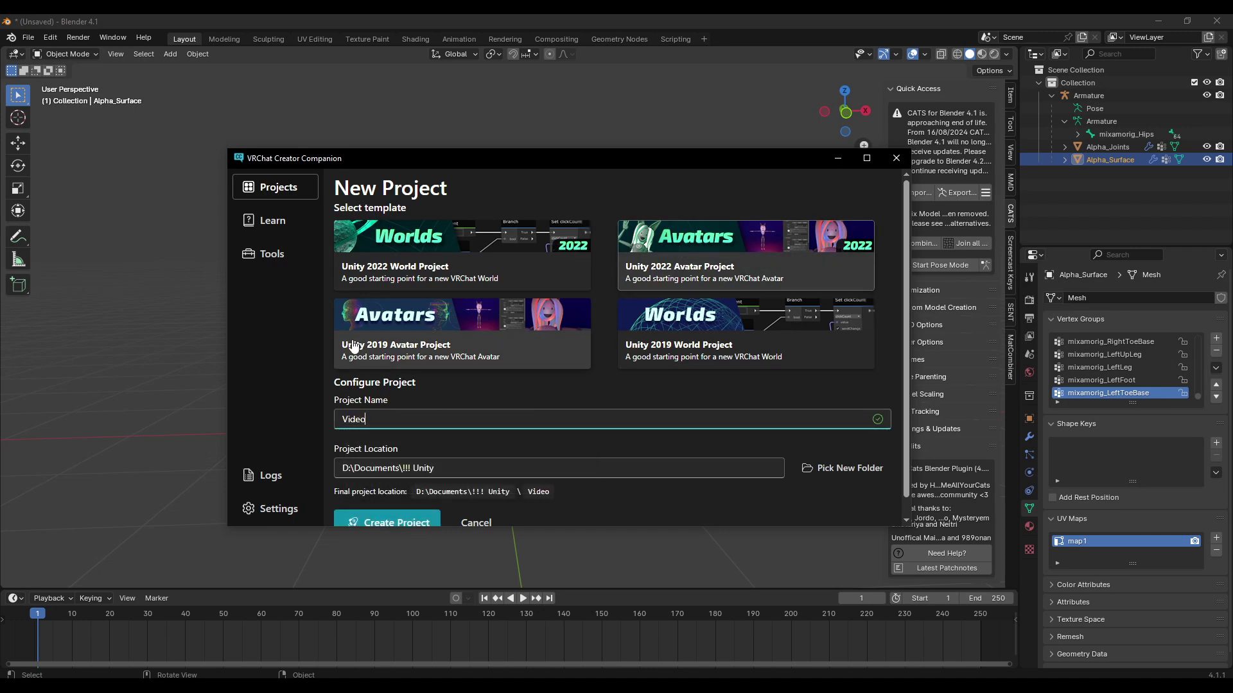
text( Tutorial)
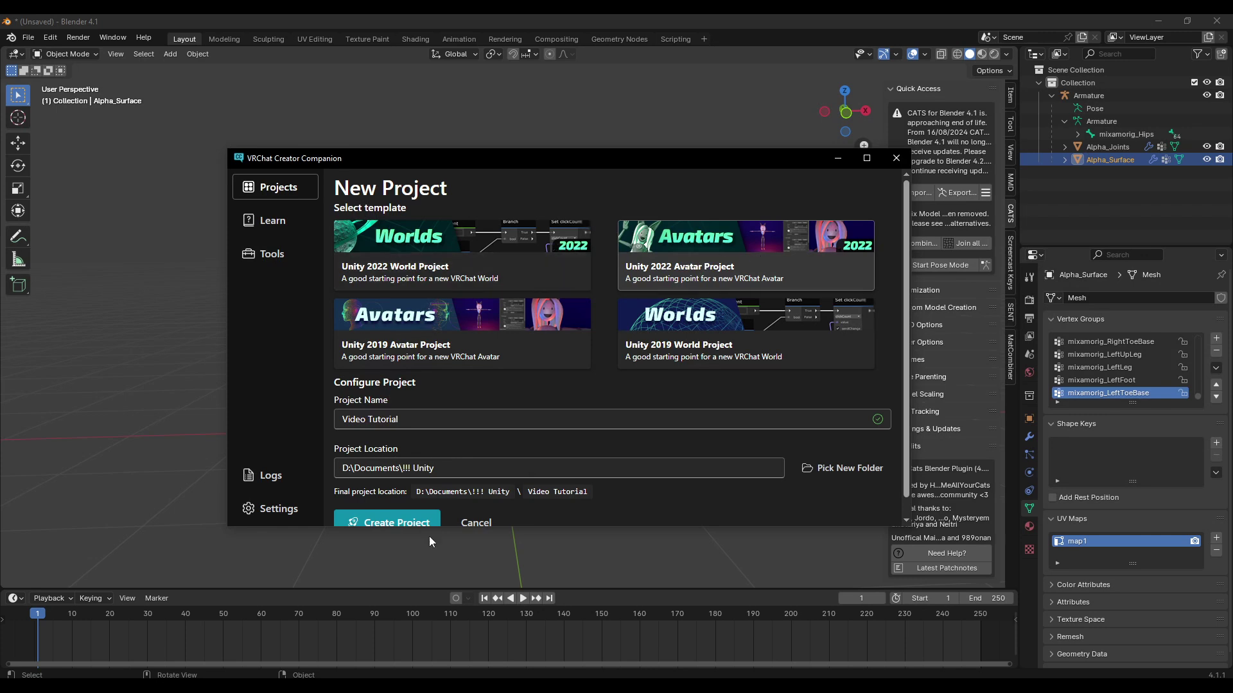
click(421, 521)
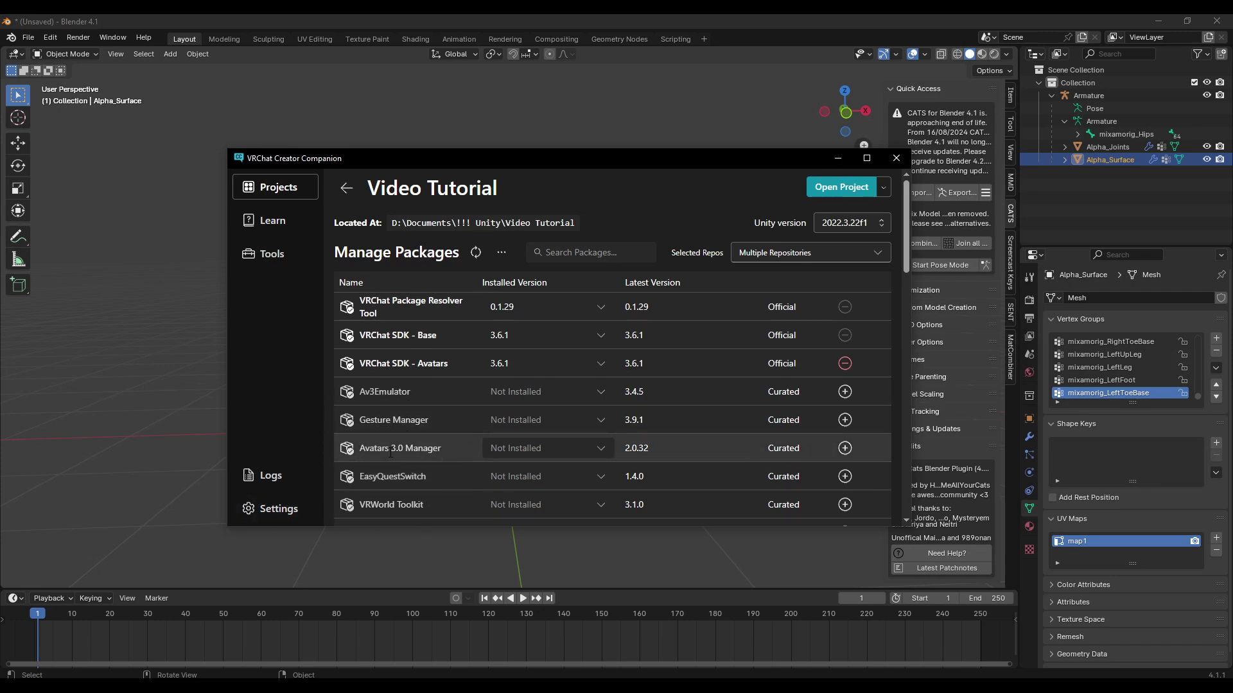
Open the Video Tutorial project in Unity and switch back to Blender while it loads
click(841, 189)
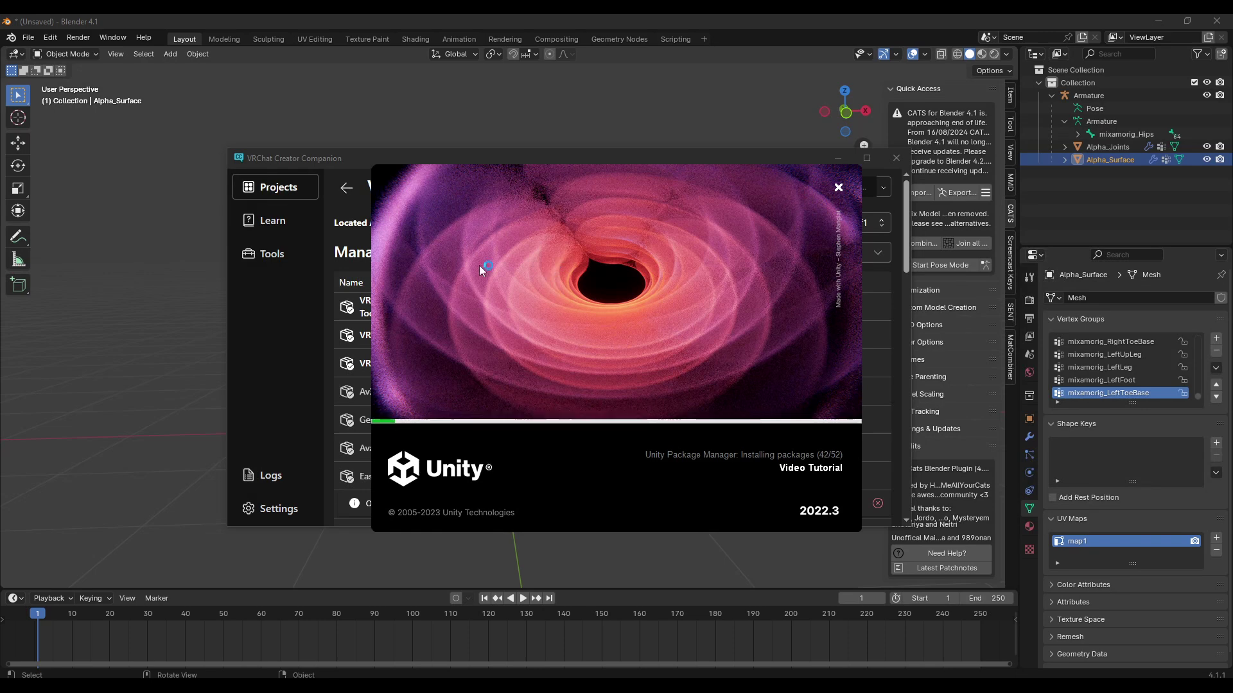
click(290, 300)
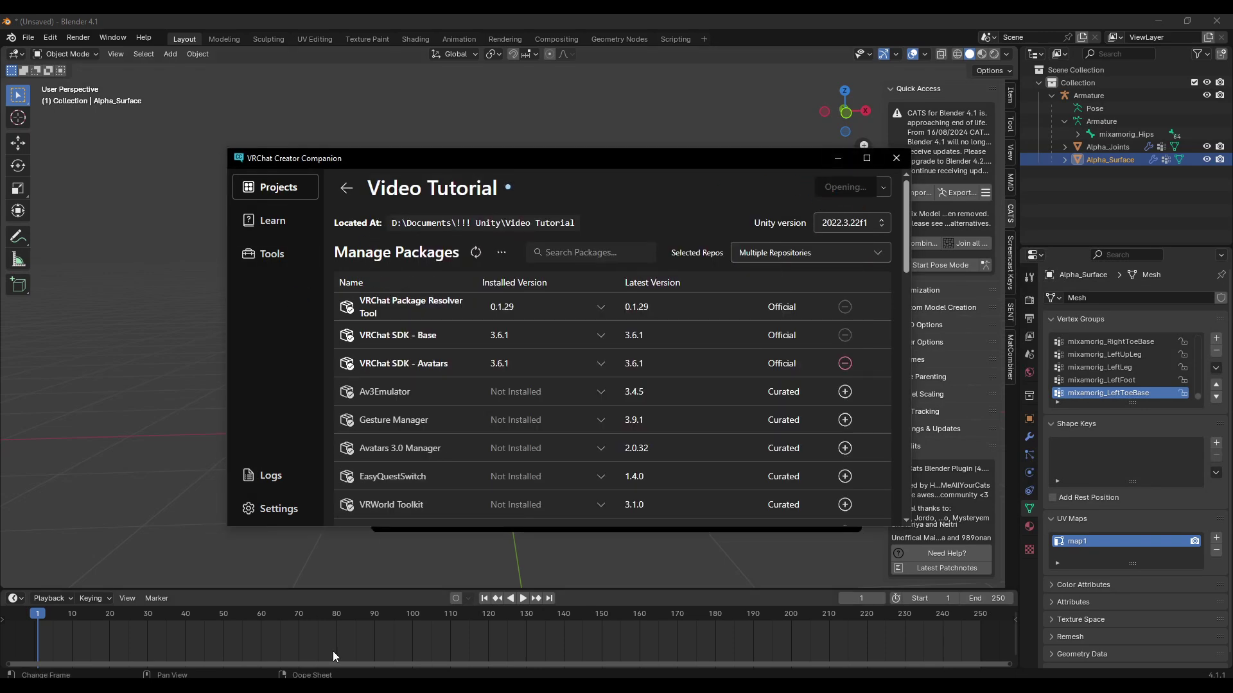
click(159, 156)
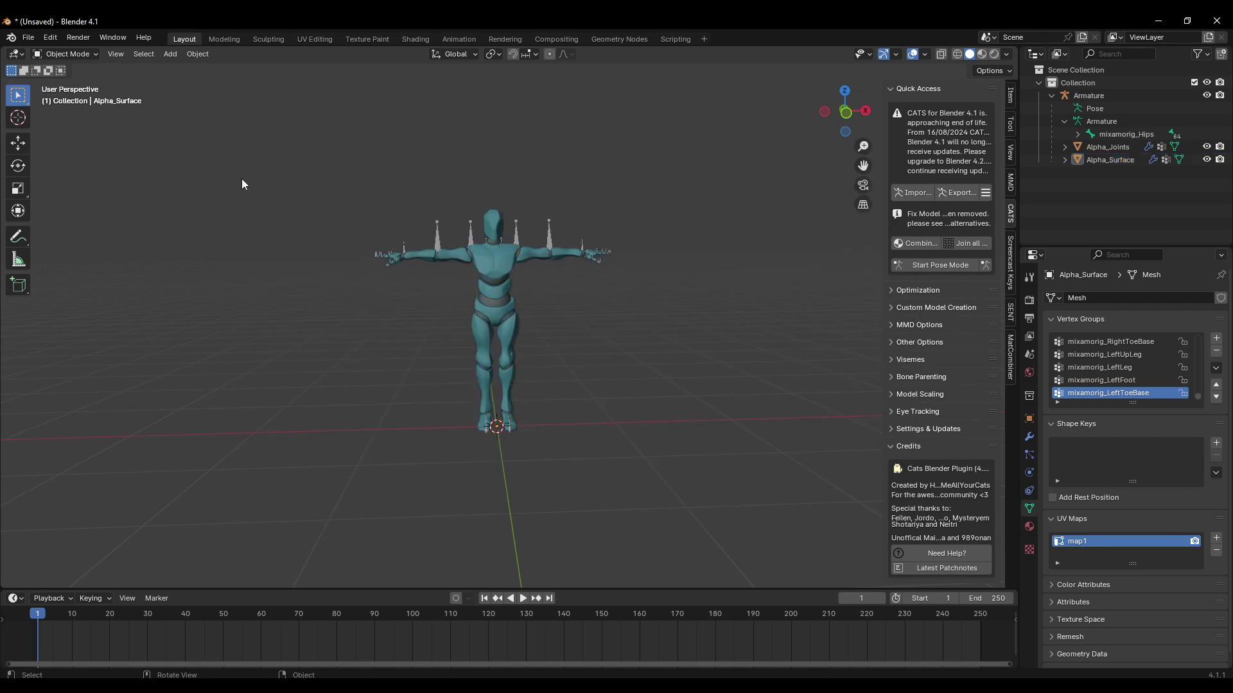
Start a new General file in place of the current unsaved scene
click(25, 37)
mouse_move(49, 54)
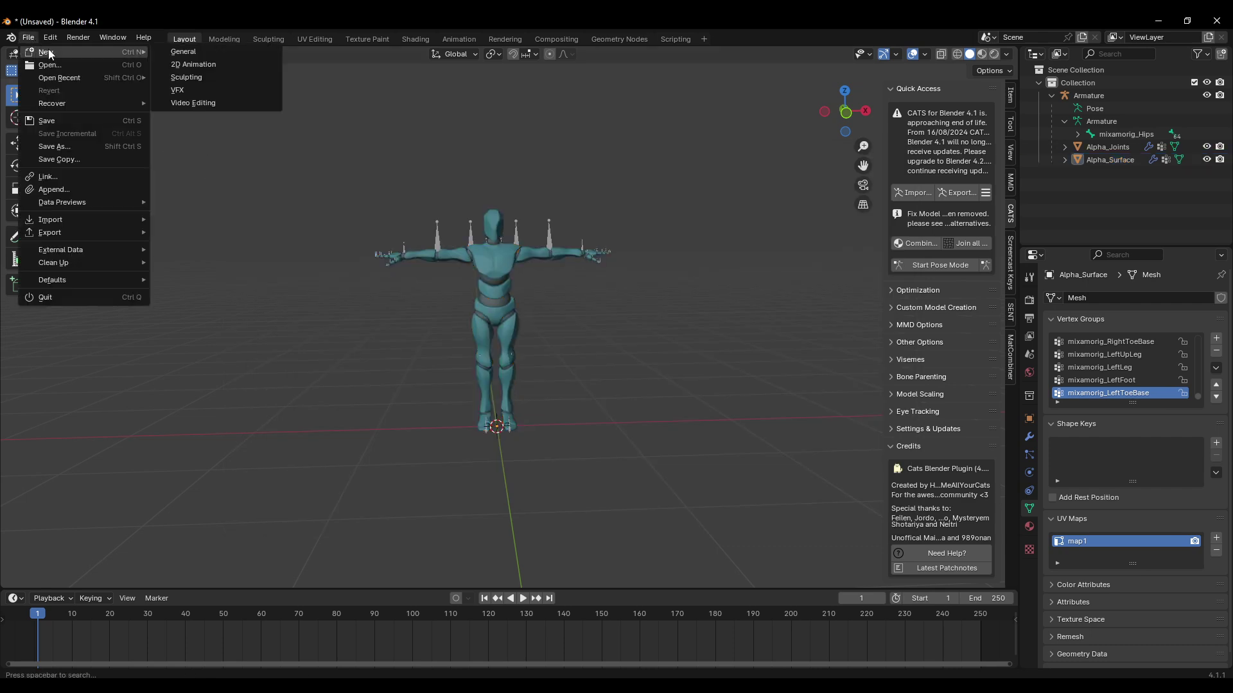
click(217, 63)
click(631, 378)
drag(139, 484, 741, 77)
key(Delete)
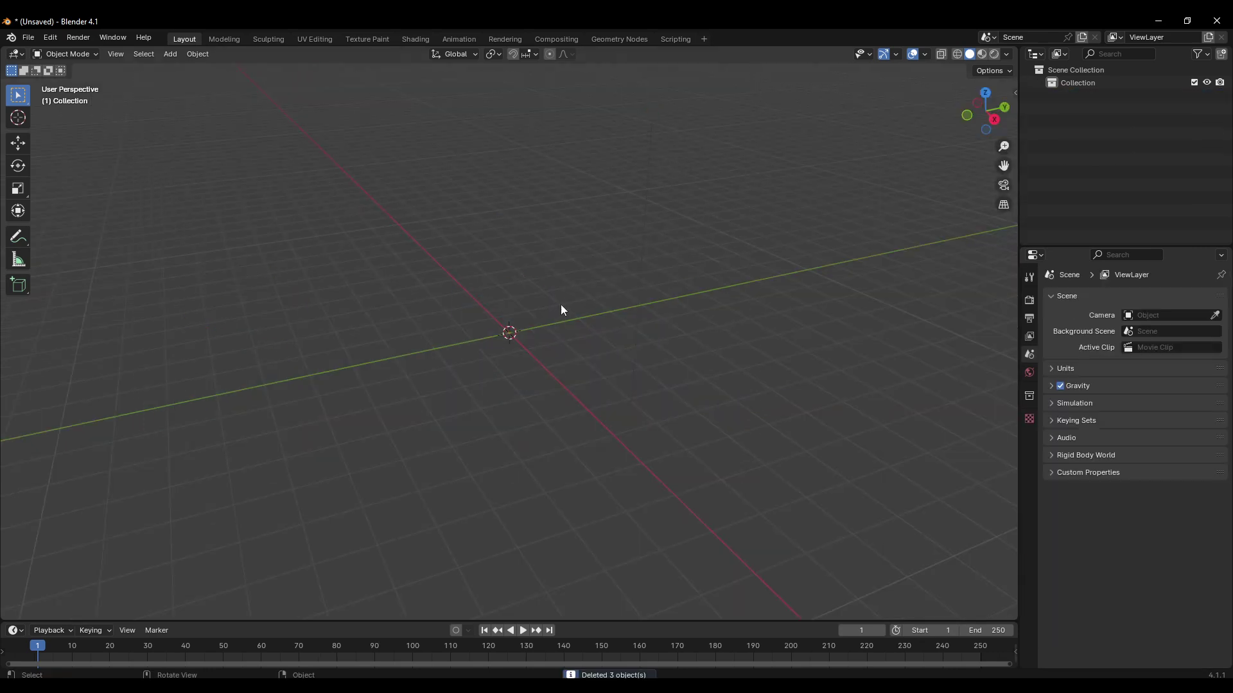
key(ctrl+z)
Select all the default objects in the new scene and delete them
click(657, 399)
drag(271, 469, 737, 138)
drag(251, 472, 704, 185)
key(Delete)
middle_drag(613, 390, 513, 402)
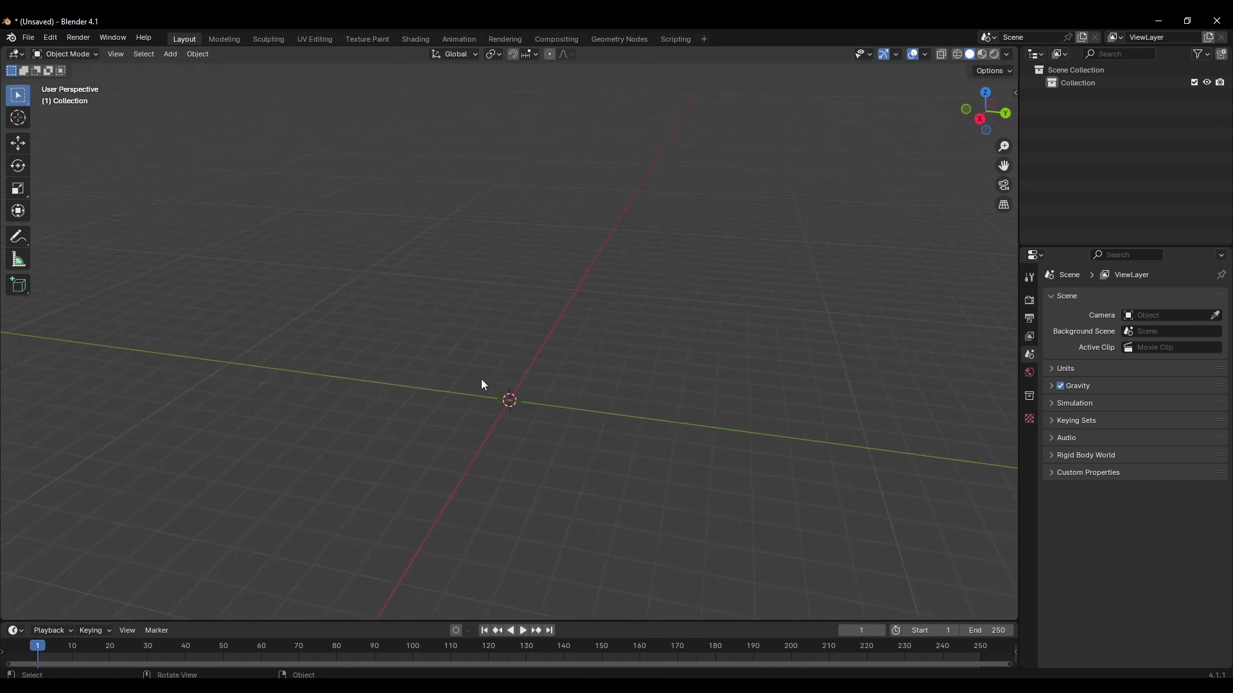
key(shift)
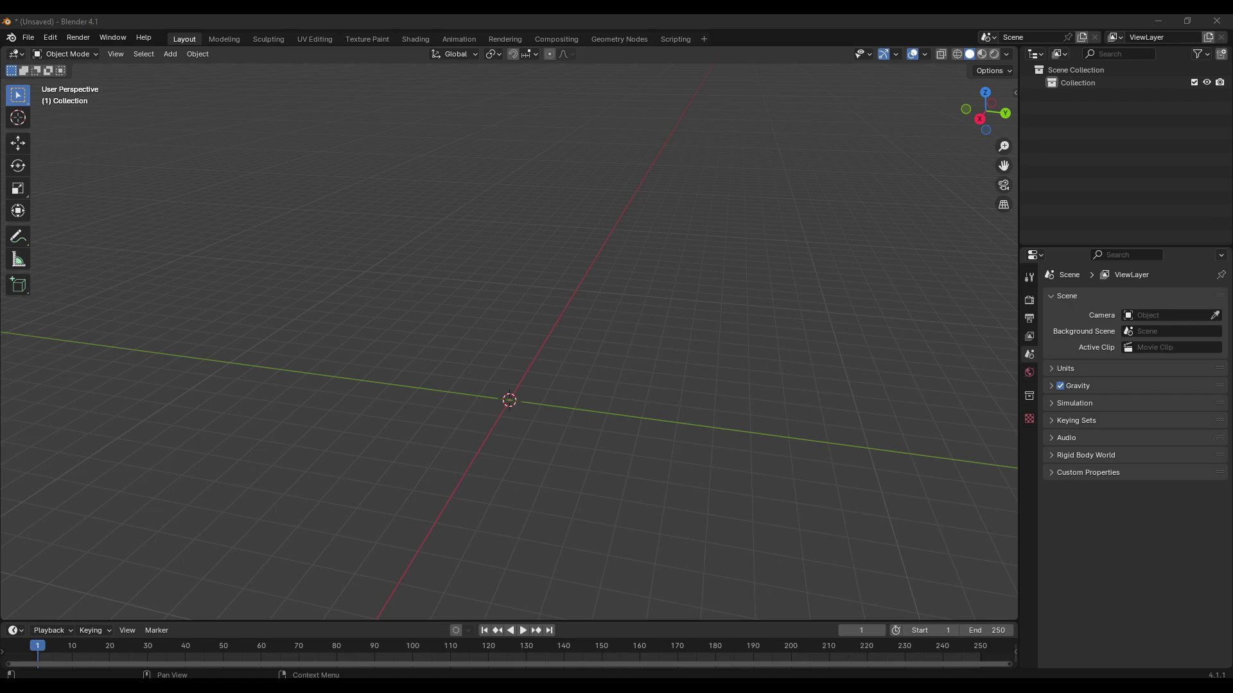
Open the preferences and review the System, Keymap, Input and Navigation settings
click(50, 37)
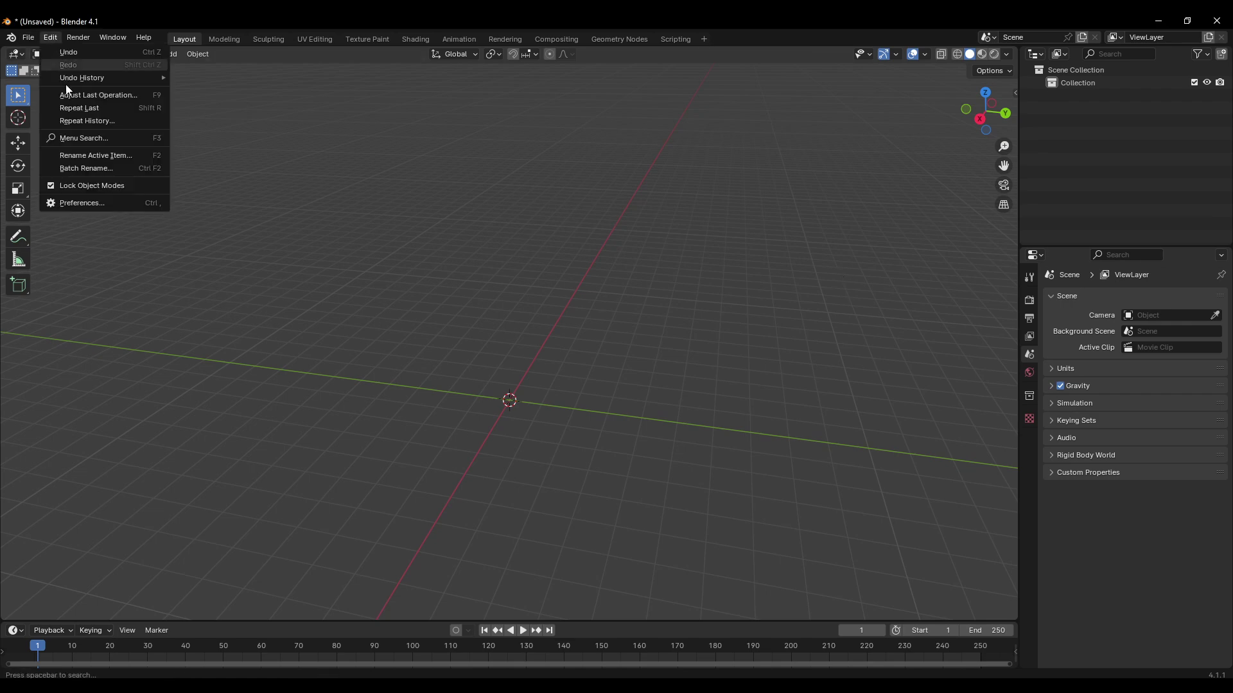
click(94, 204)
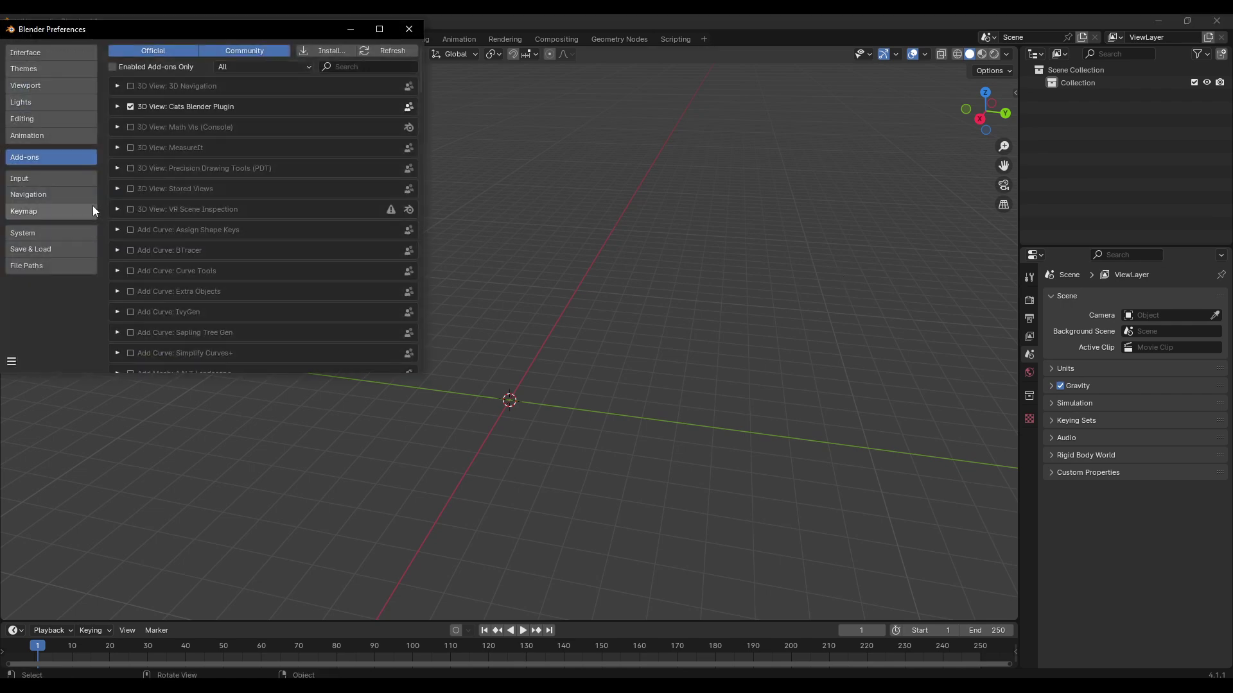
click(60, 233)
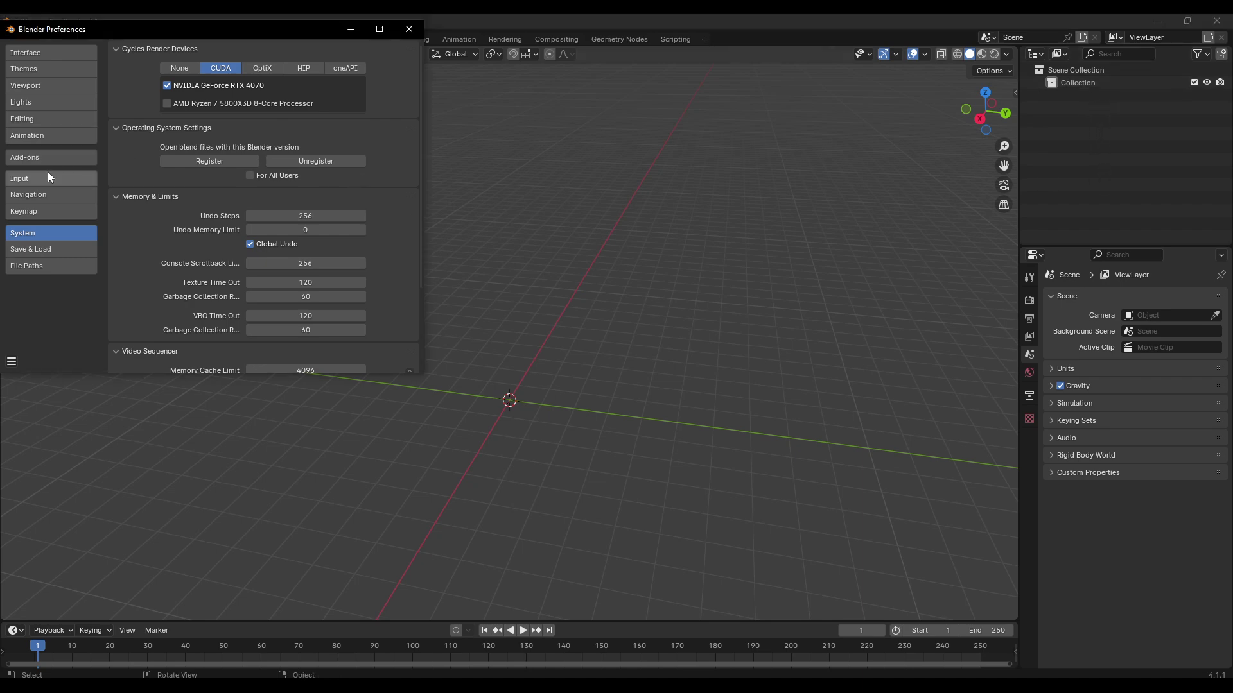
click(51, 213)
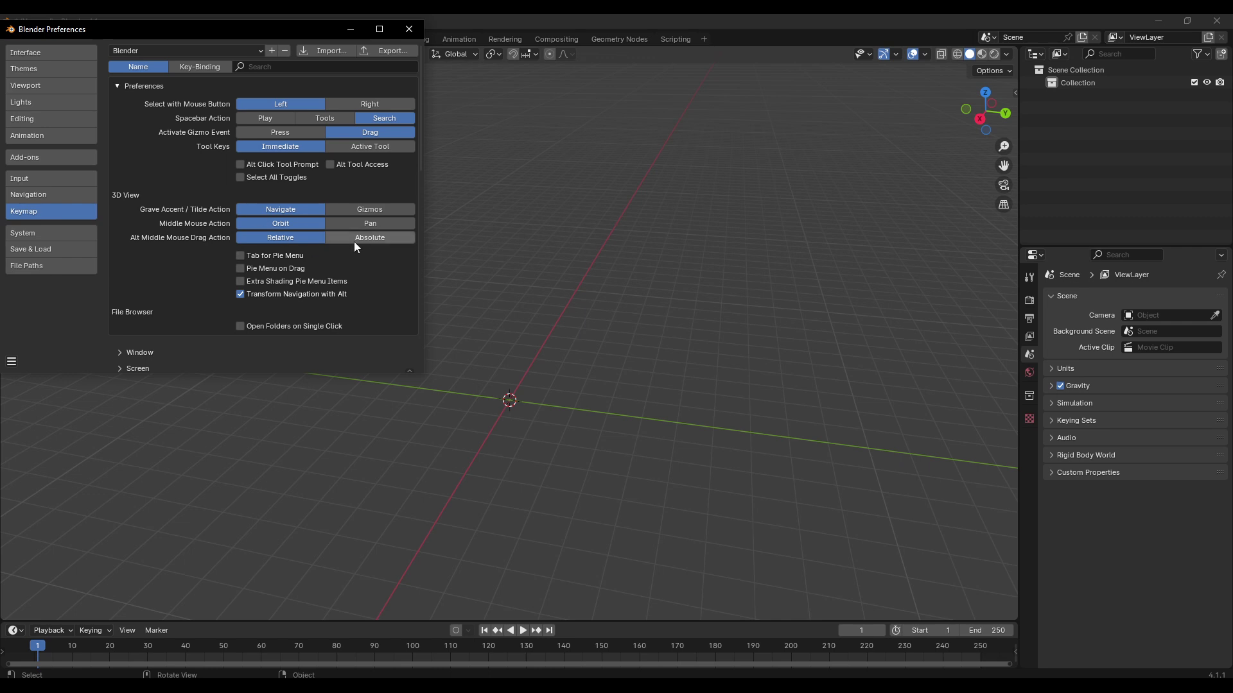
click(68, 181)
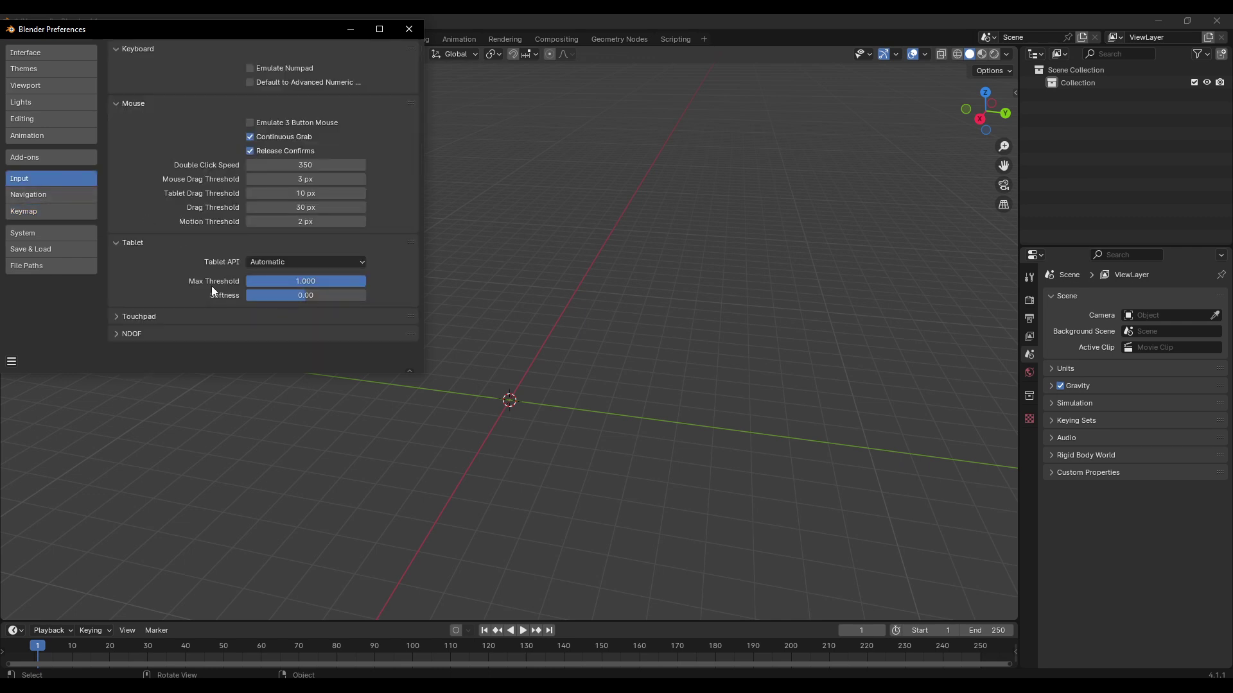
click(47, 194)
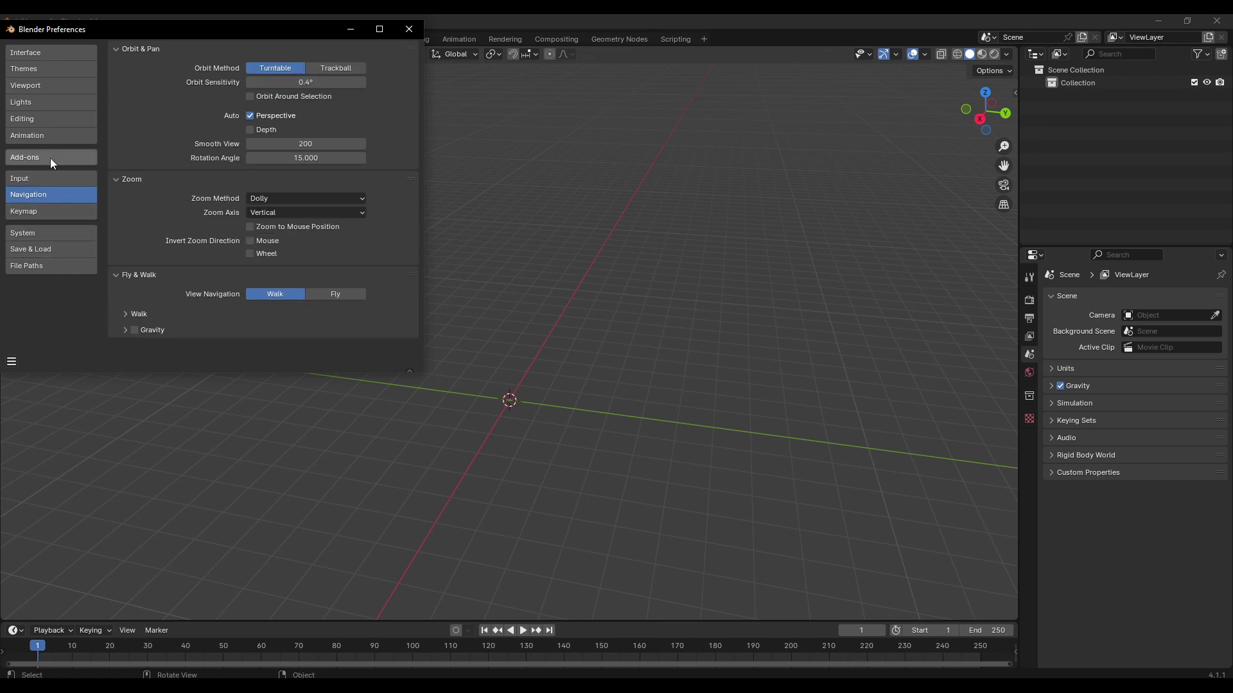
Examine the Viewport and Interface preferences, as well as the theme categories and available theme presets
click(57, 85)
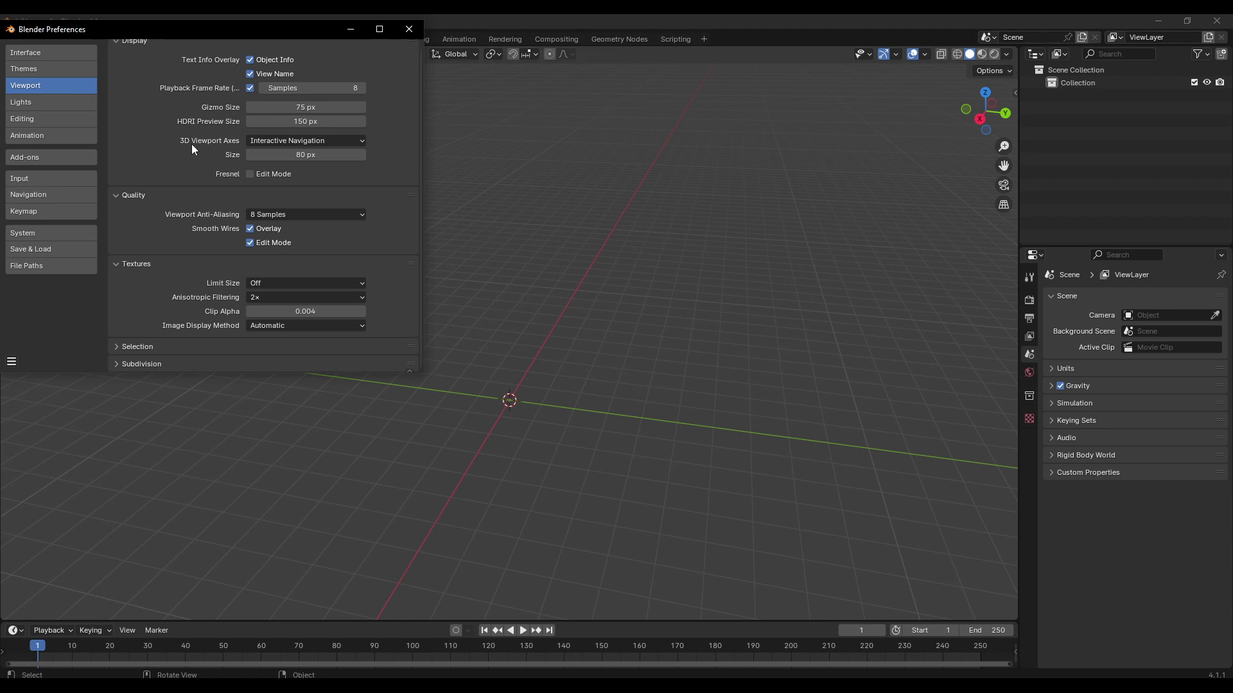
click(63, 68)
click(67, 55)
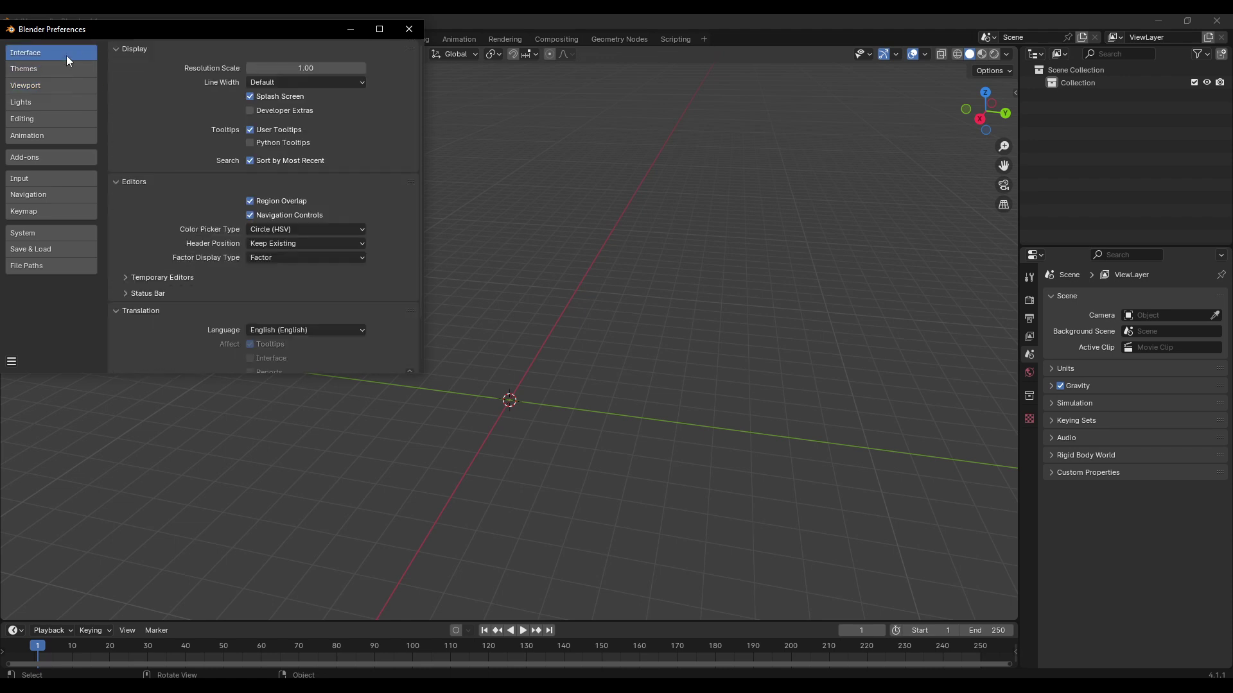
scroll(206, 136, down, 2)
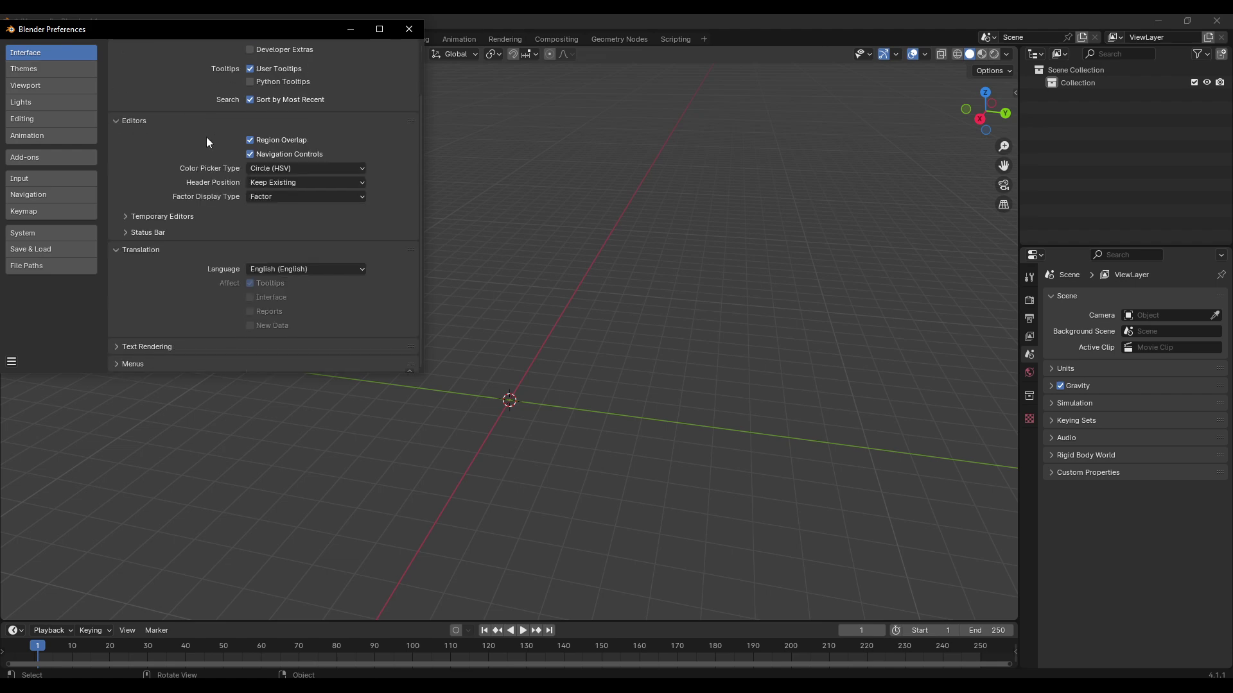
click(36, 69)
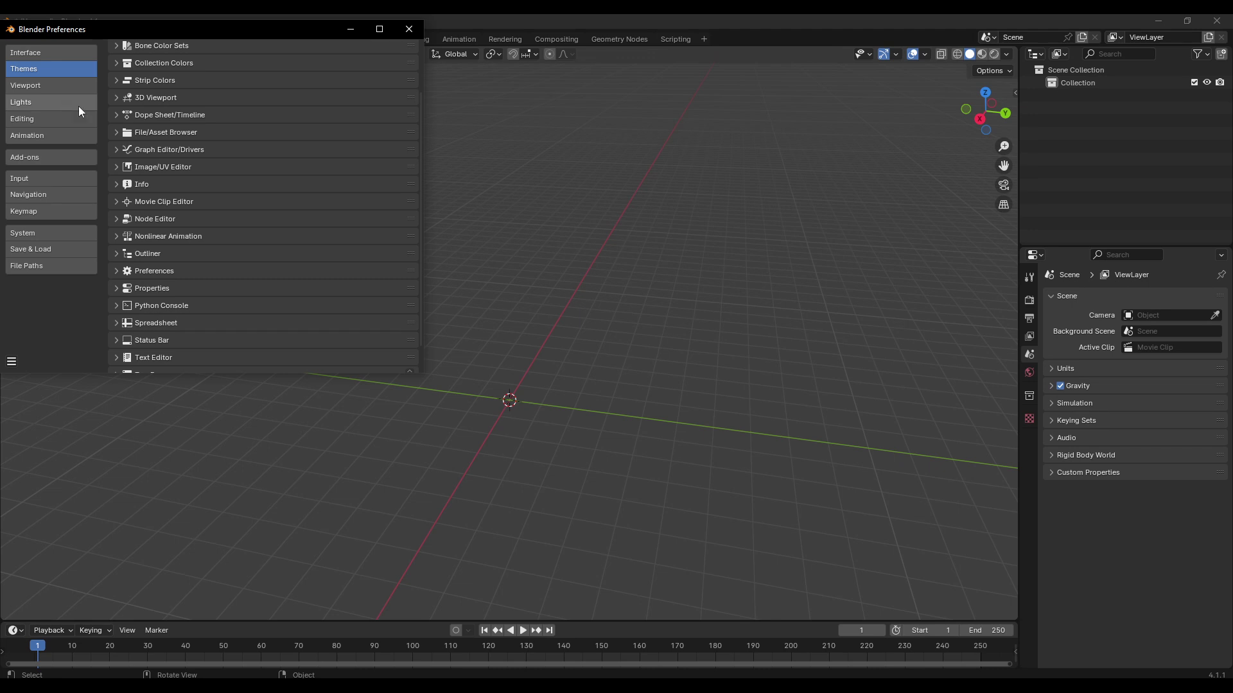
scroll(163, 134, up, 3)
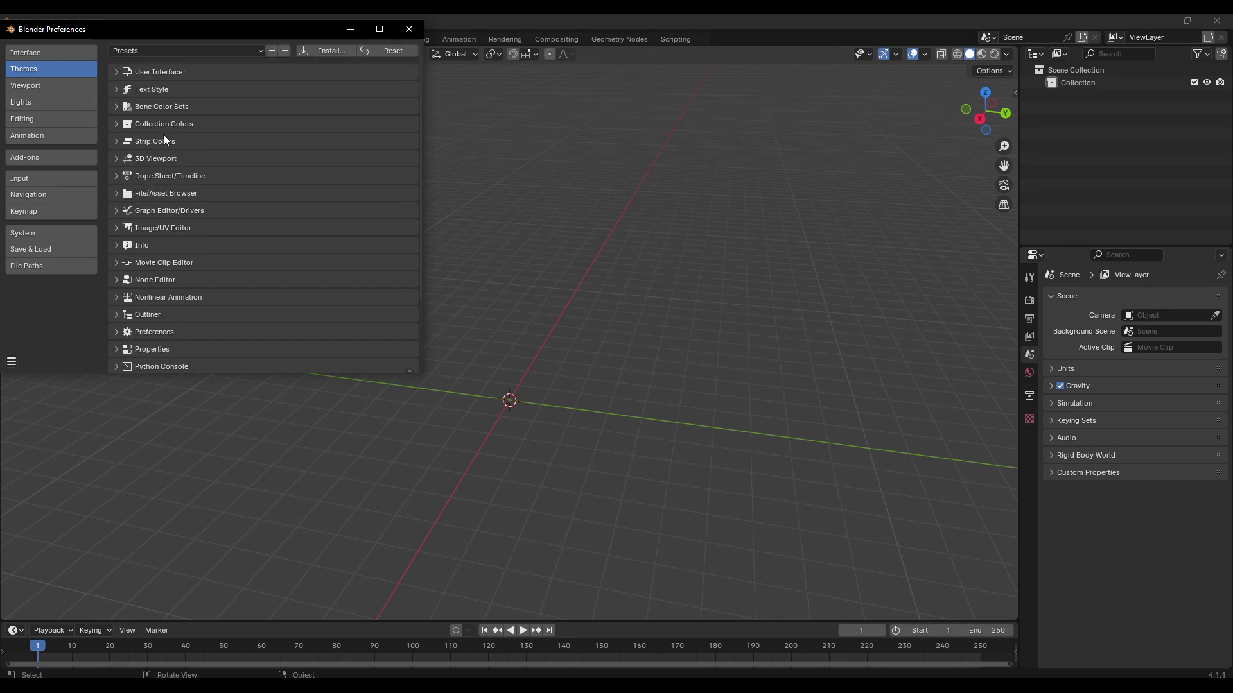
click(243, 51)
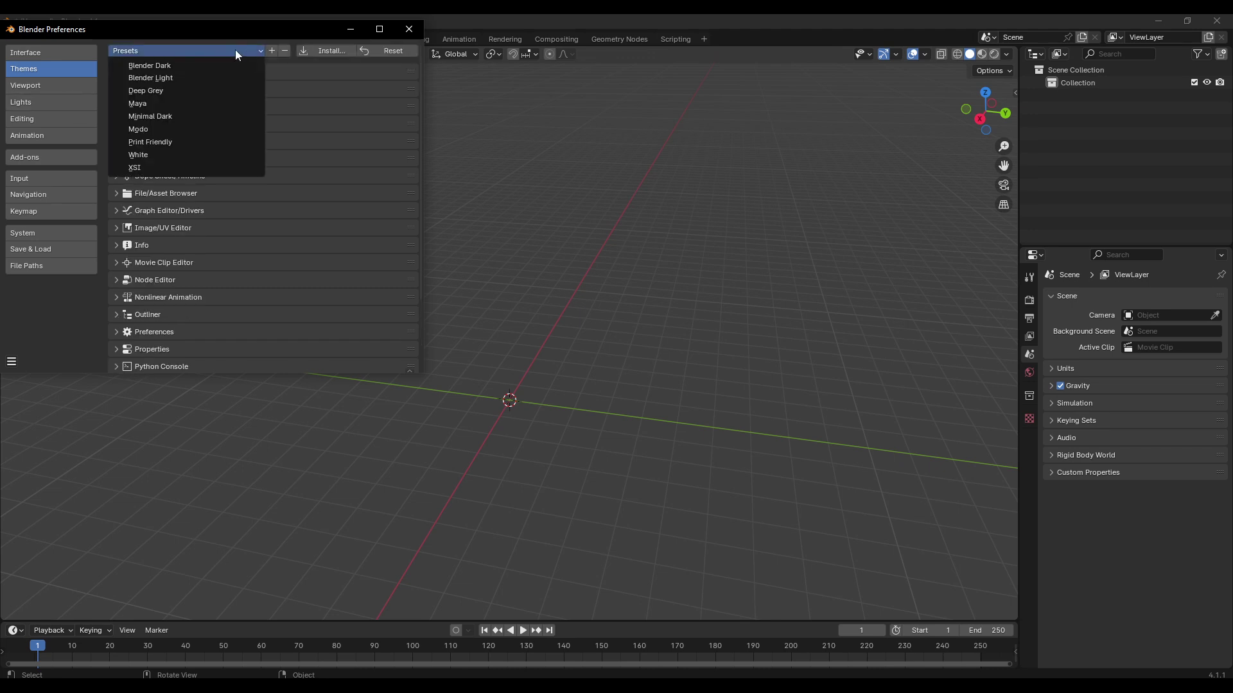
click(154, 50)
Look through the Viewport, Lights, Editing, Animation and Interface preferences without changing anything
click(44, 86)
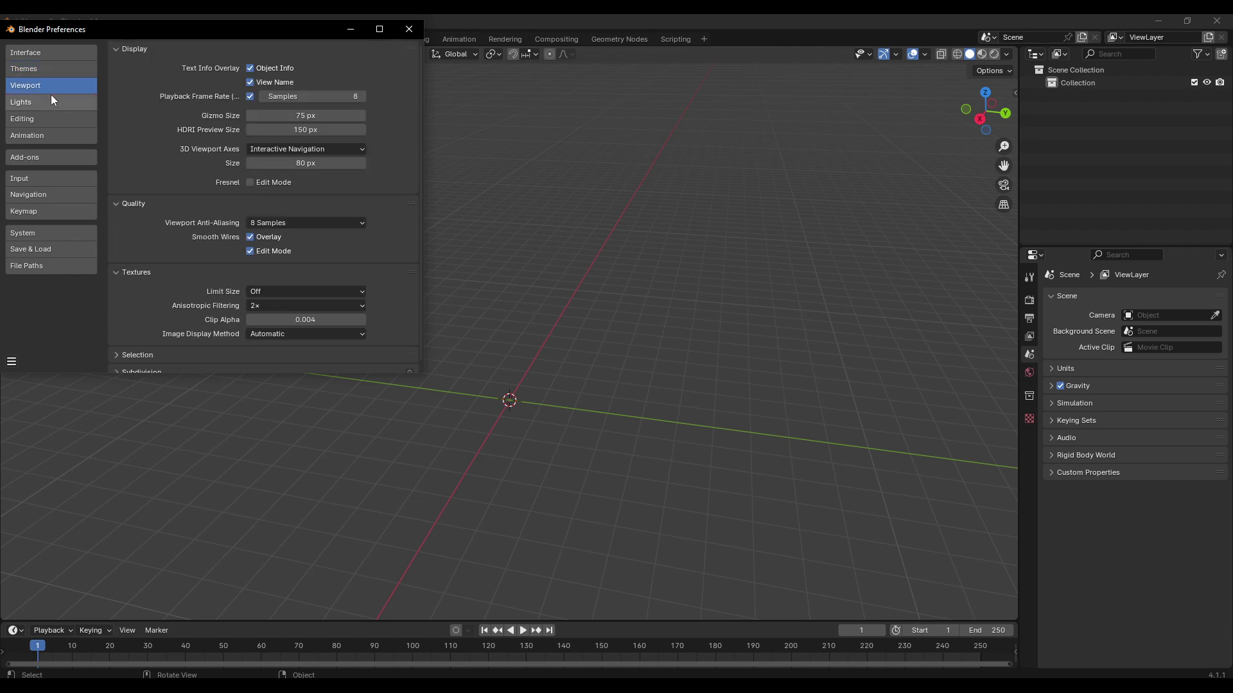
click(48, 105)
click(49, 121)
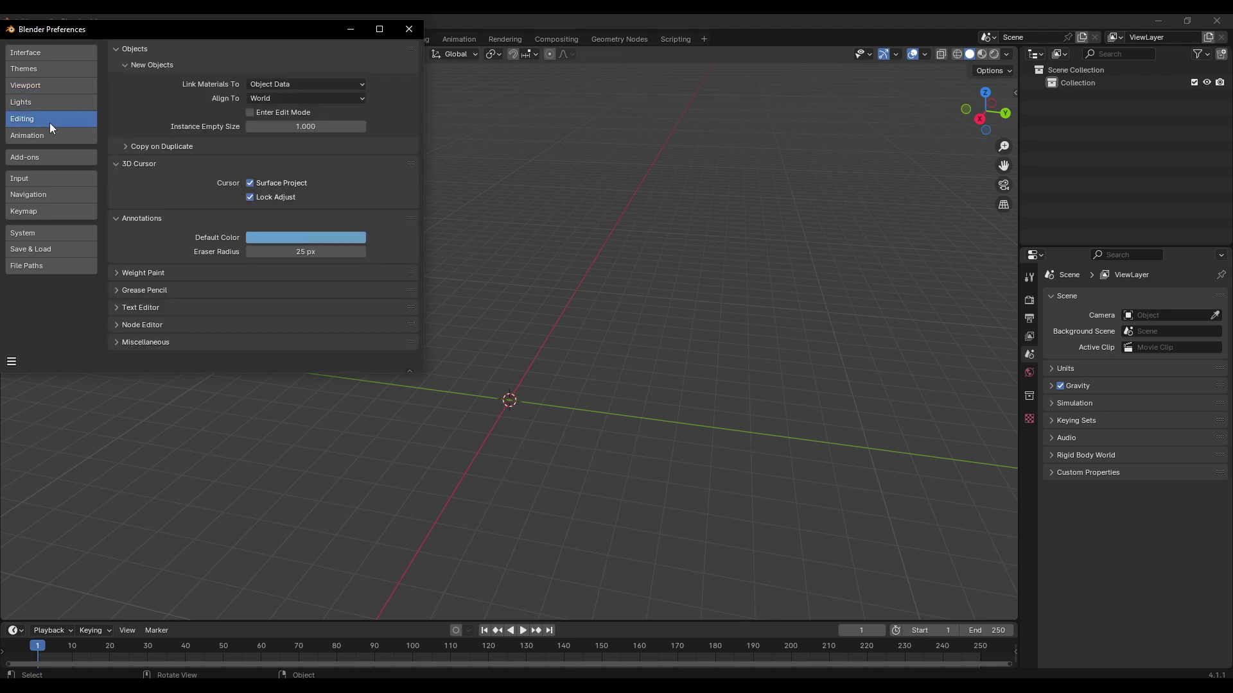
click(41, 135)
click(55, 52)
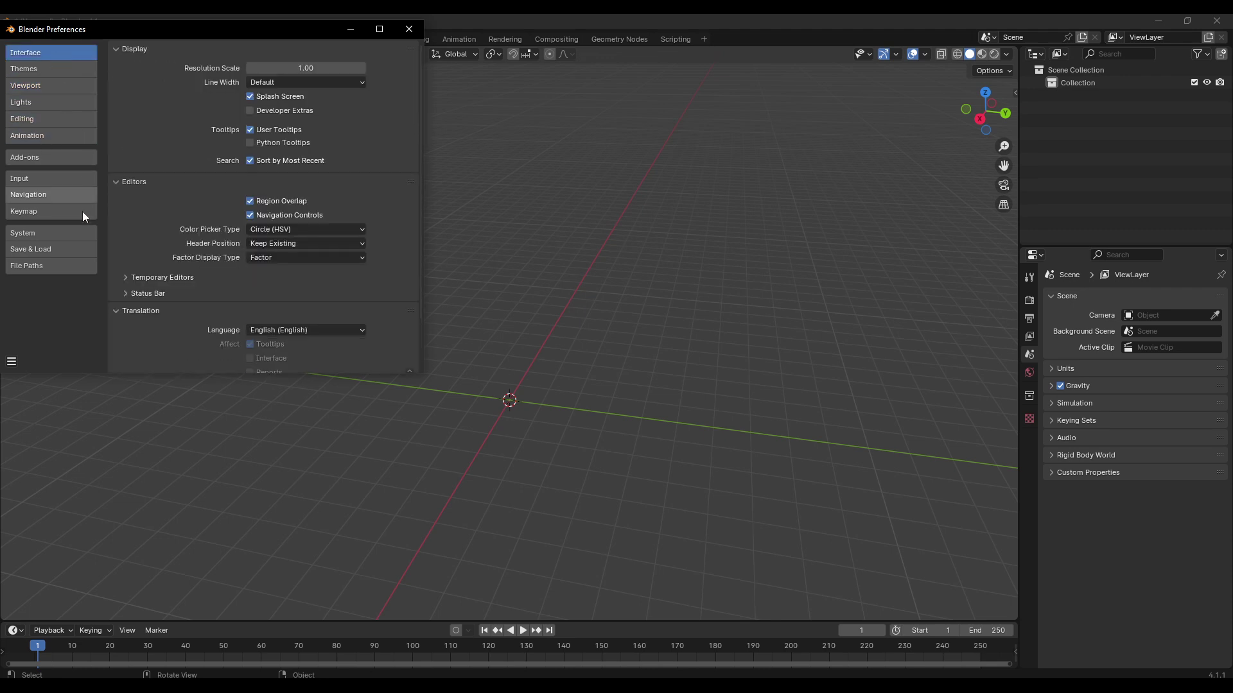
scroll(172, 217, down, 3)
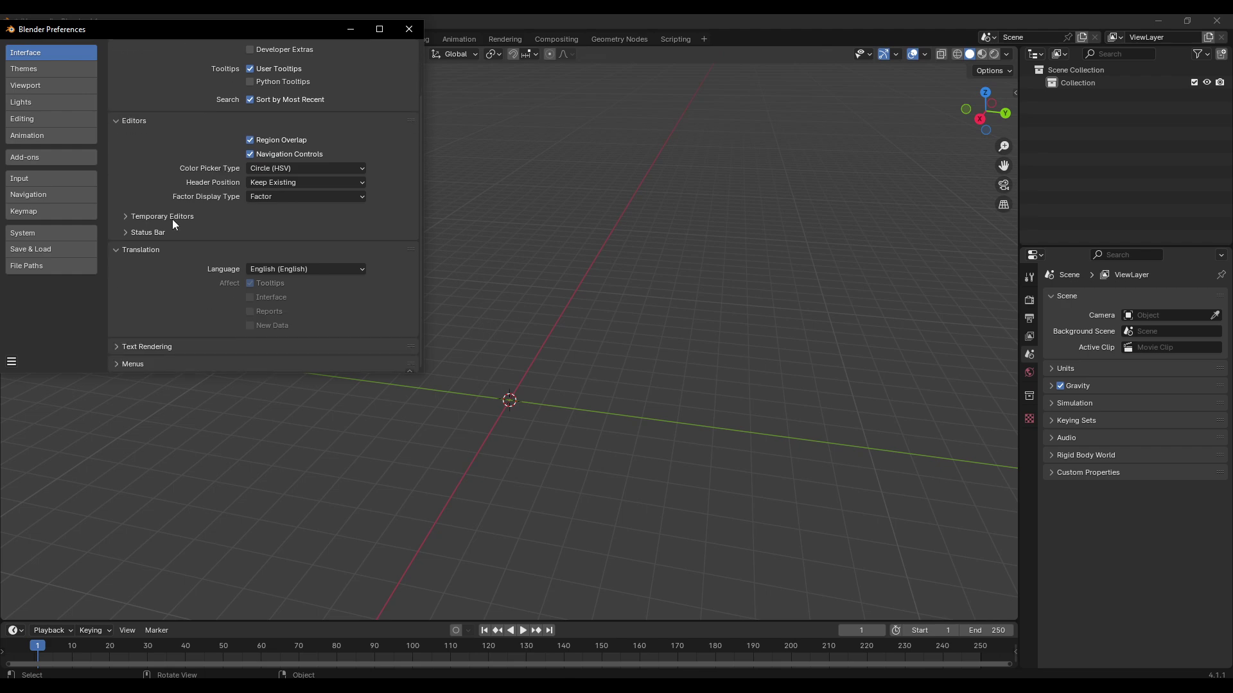
scroll(172, 219, up, 3)
Check the System, Save & Load, File Paths, Navigation and Input preferences, and close the preferences window
click(44, 234)
click(47, 249)
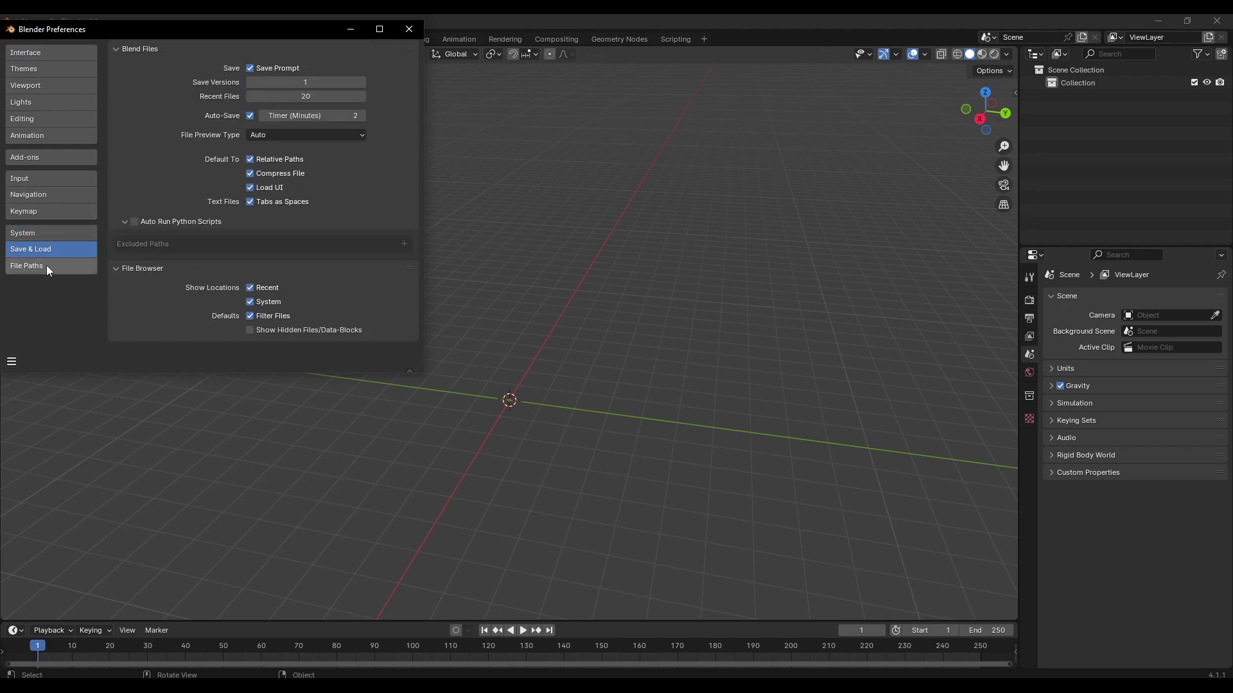
click(46, 265)
click(52, 196)
click(91, 177)
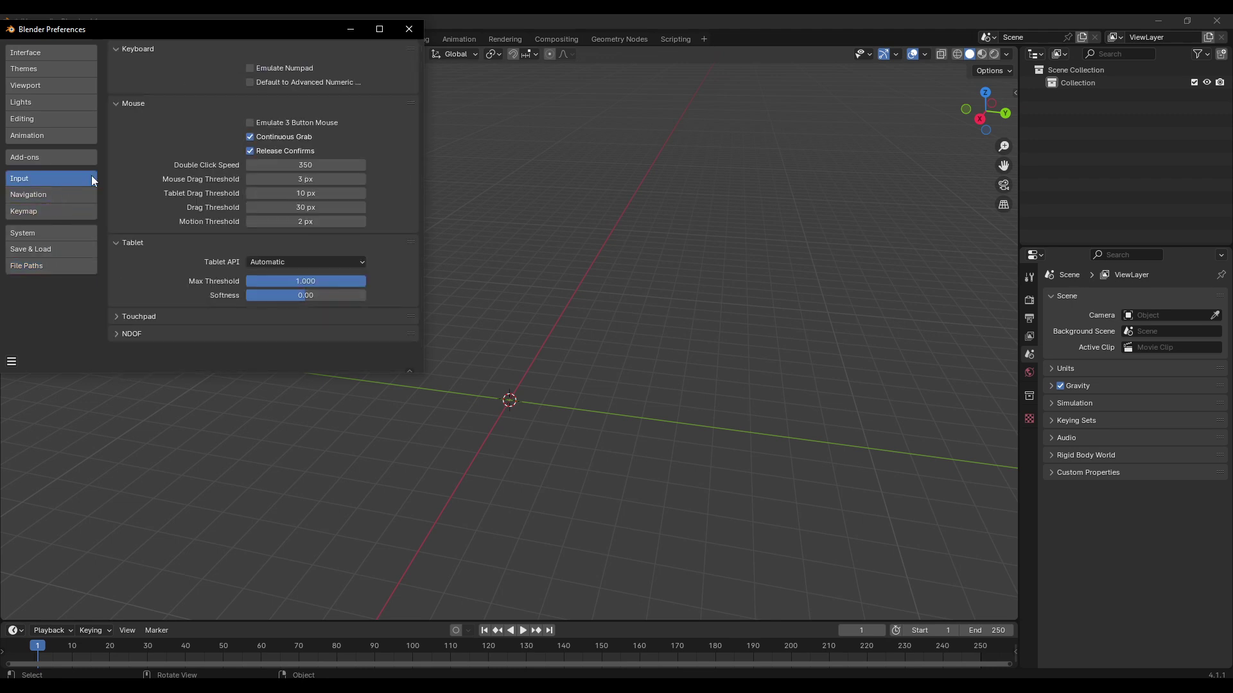
click(411, 32)
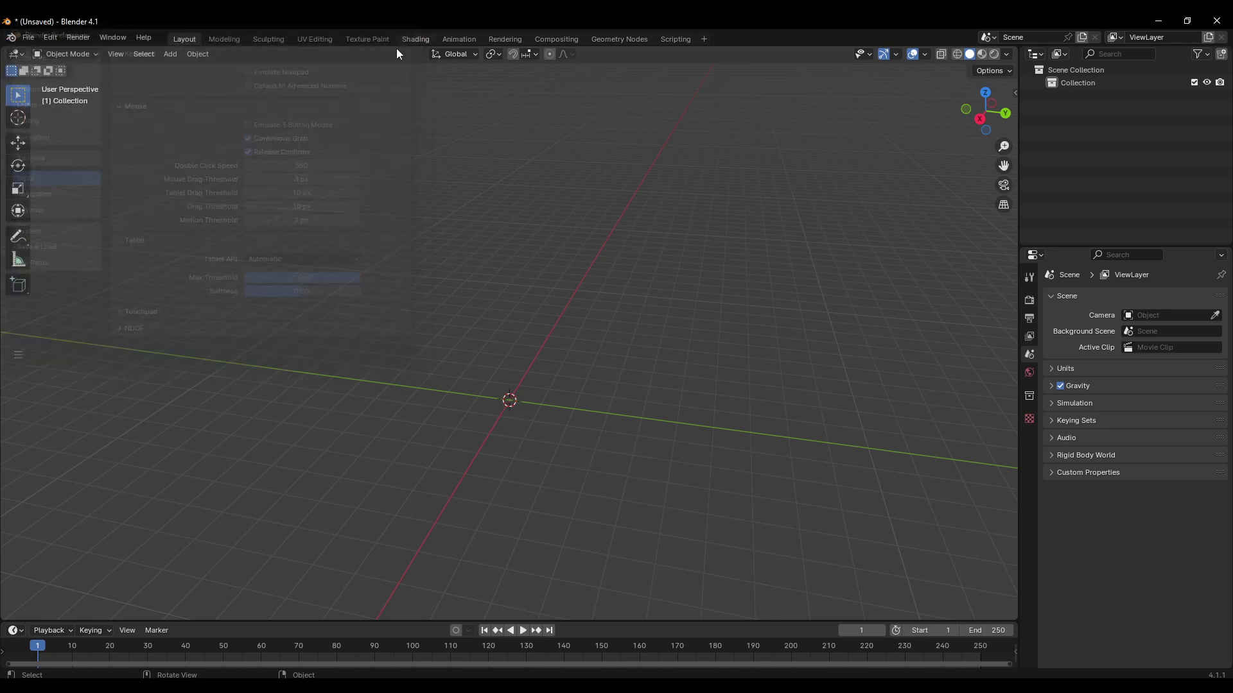
Examine the empty Blender scene from the front, side and top, switching between orthographic and perspective projection
middle_drag(486, 339, 505, 371)
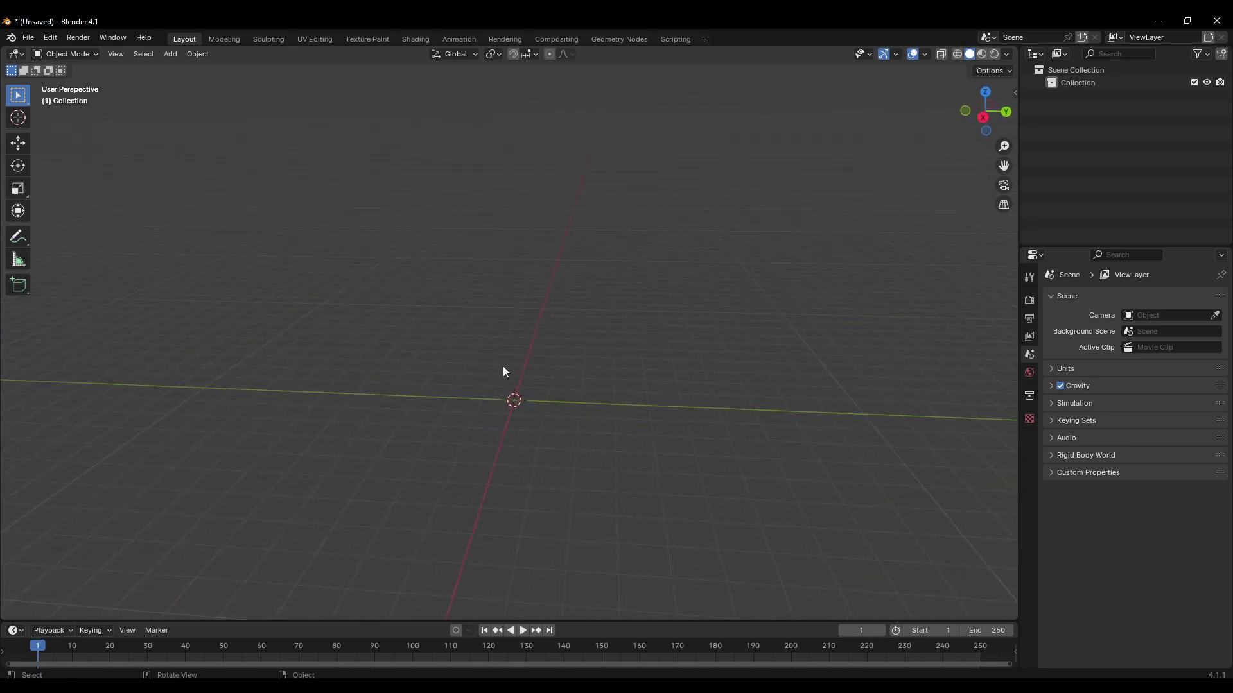
key(KP_5)
key(KP_1)
middle_drag(599, 396, 556, 417)
drag(977, 108, 985, 153)
click(1005, 113)
click(985, 95)
middle_drag(648, 327, 584, 296)
drag(585, 297, 486, 227)
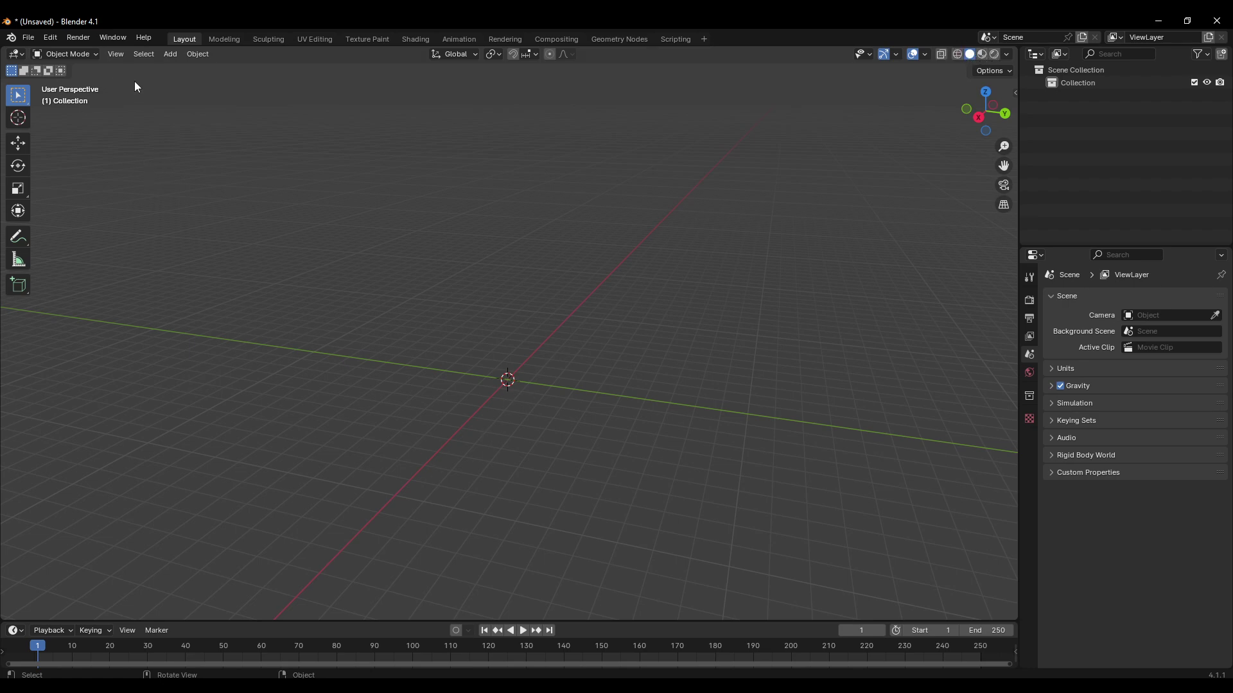
Add a cube mesh to the empty scene
click(172, 57)
mouse_move(199, 66)
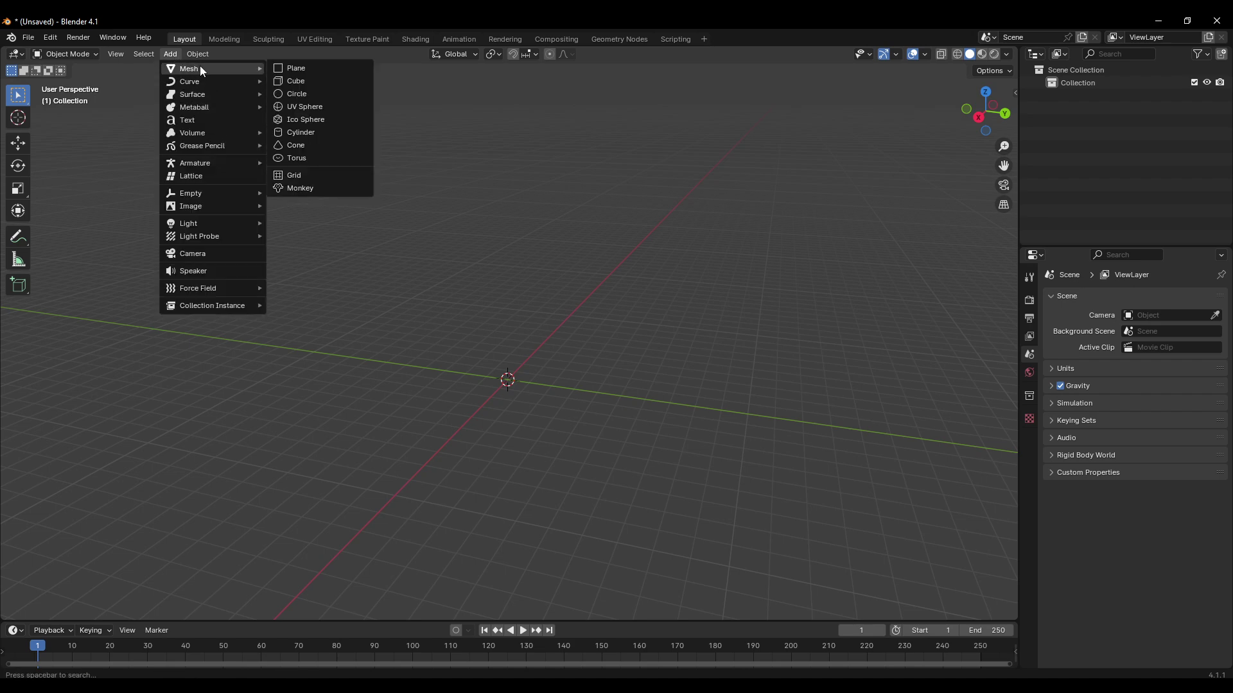
click(295, 80)
scroll(536, 413, up, 4)
mouse_move(534, 442)
middle_down()
mouse_move(519, 427)
mouse_move(538, 453)
middle_up()
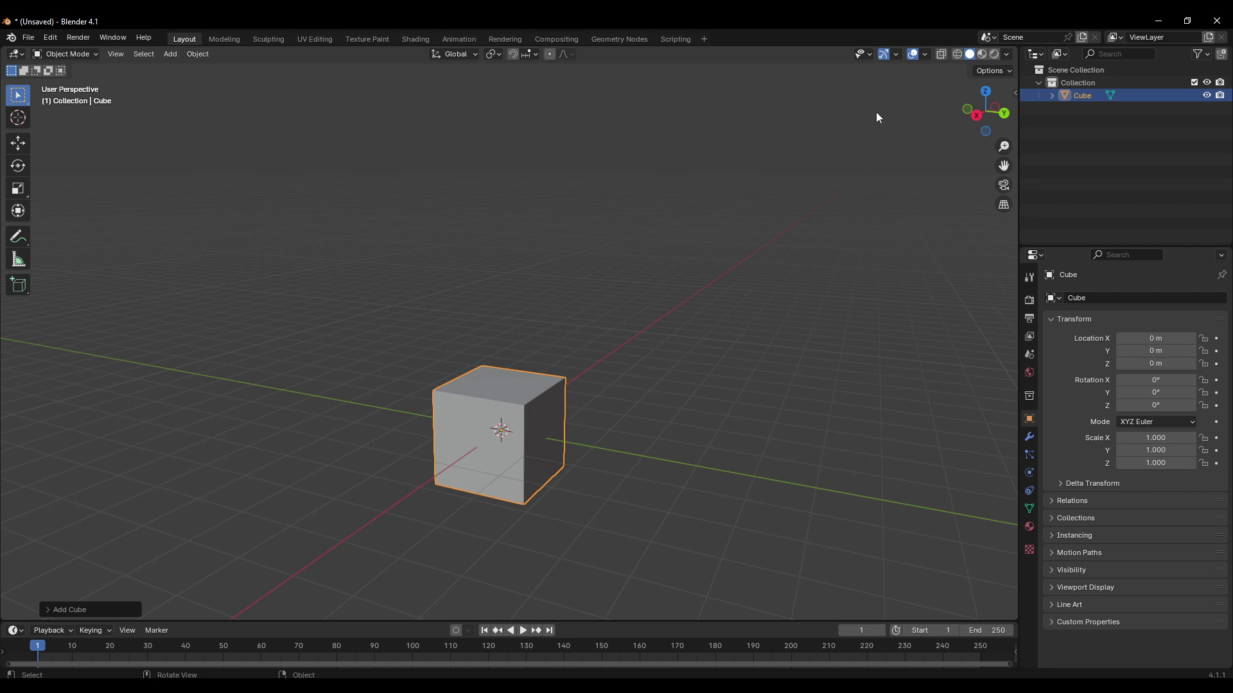
Compare the cube in Material Preview, Solid and Wireframe viewport shading, viewing it from several angles
click(982, 55)
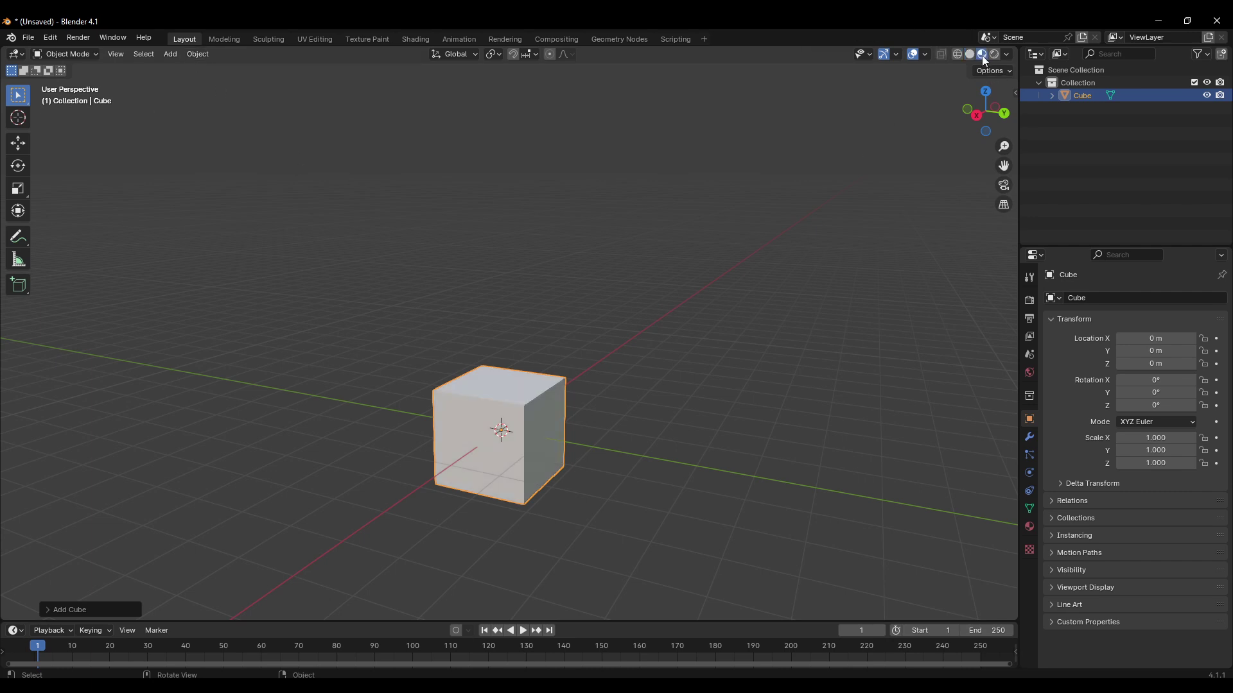
mouse_move(522, 356)
middle_down()
mouse_move(515, 392)
mouse_move(488, 355)
middle_up()
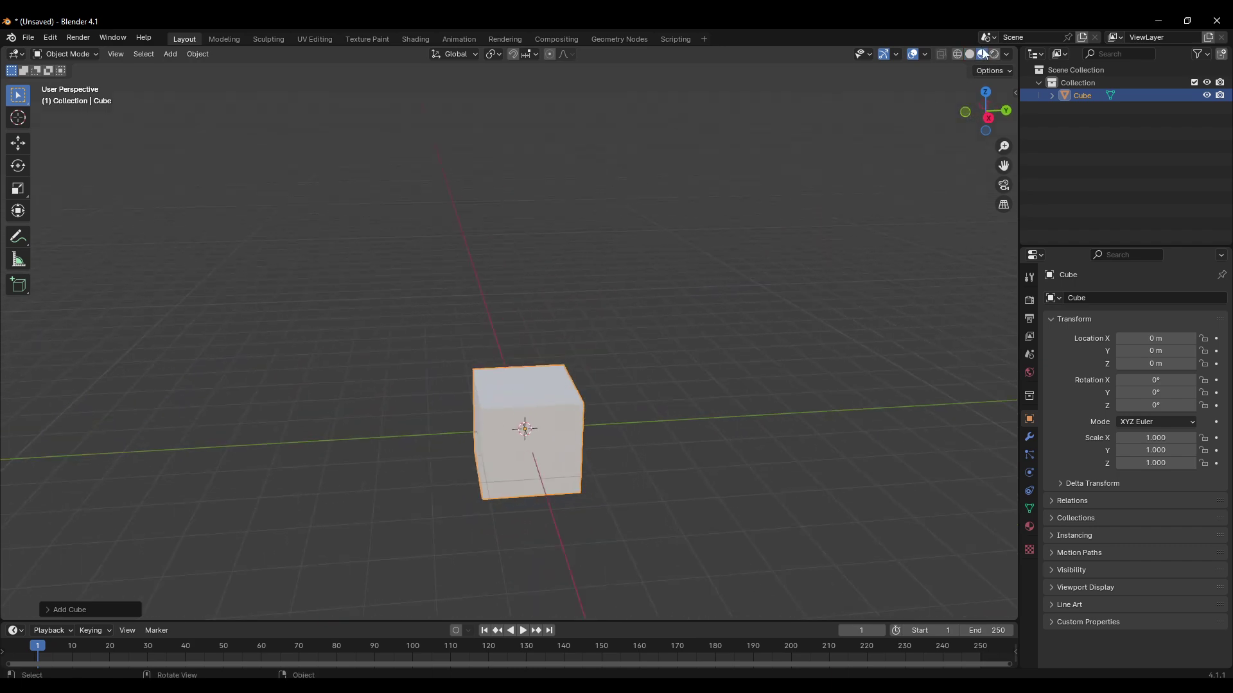
middle_drag(580, 422, 644, 283)
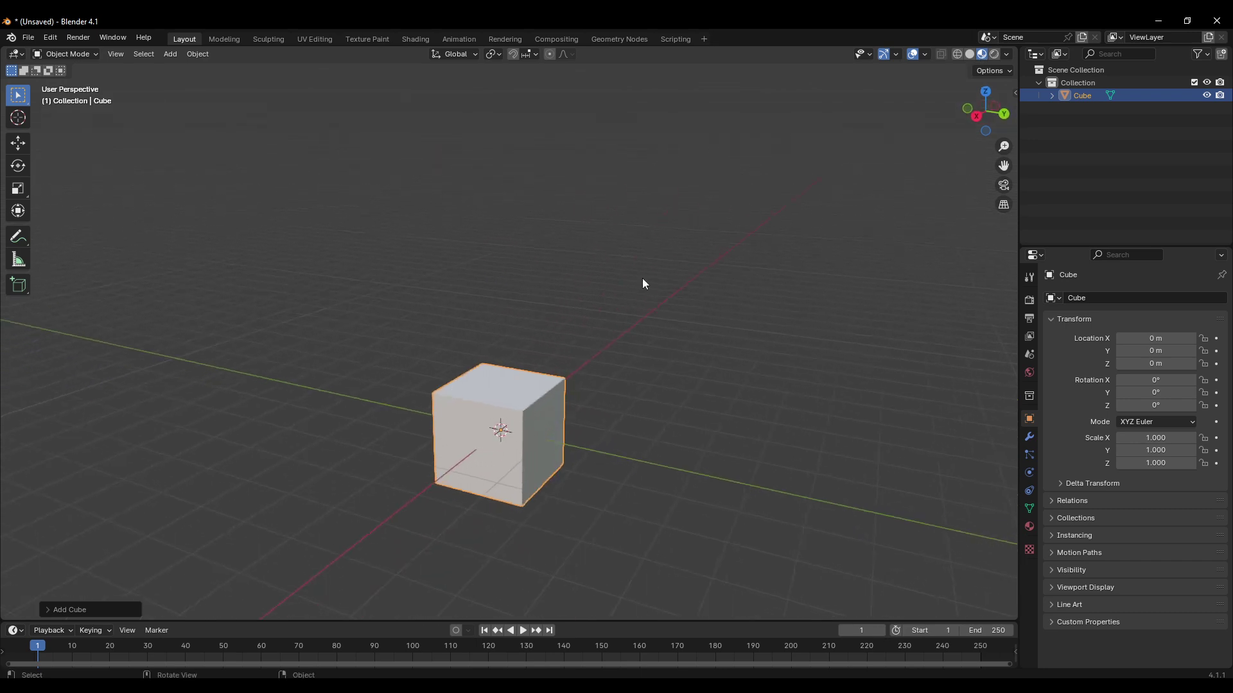
click(970, 54)
mouse_move(483, 384)
middle_down()
mouse_move(498, 398)
mouse_move(712, 319)
middle_up()
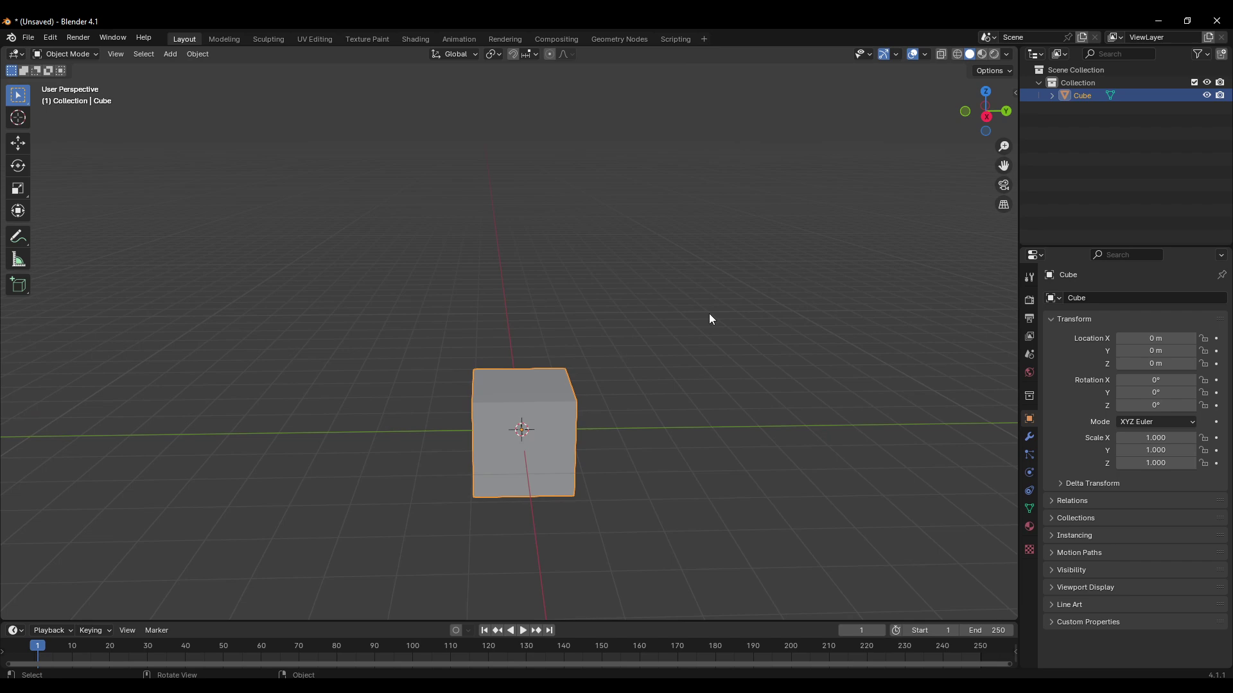
click(957, 54)
mouse_move(588, 325)
middle_down()
mouse_move(579, 369)
mouse_move(639, 222)
middle_up()
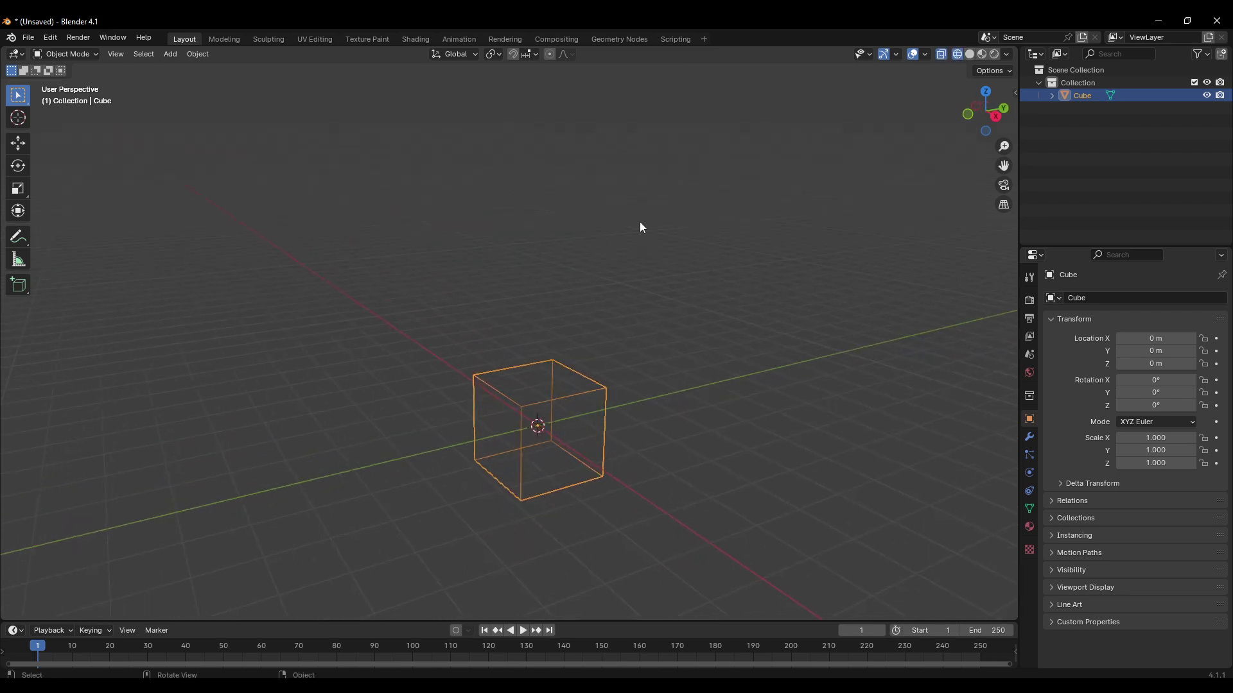
Compare the cube with X-ray display on and off in Wireframe shading and again in Solid shading
click(943, 54)
click(942, 54)
click(943, 54)
click(945, 56)
click(944, 57)
click(944, 57)
click(971, 56)
click(941, 56)
click(941, 57)
click(942, 57)
click(943, 56)
middle_drag(756, 325, 452, 410)
Turn on the Statistics viewport overlay and delete the cube from the scene
click(926, 54)
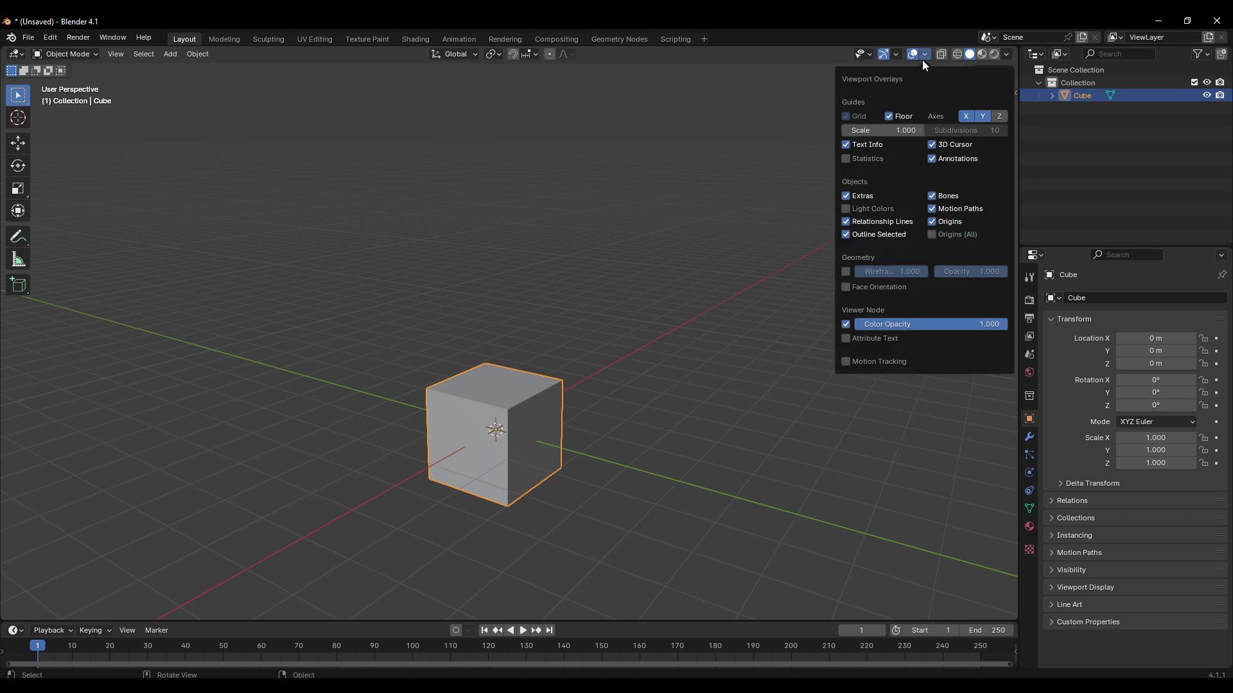
click(868, 160)
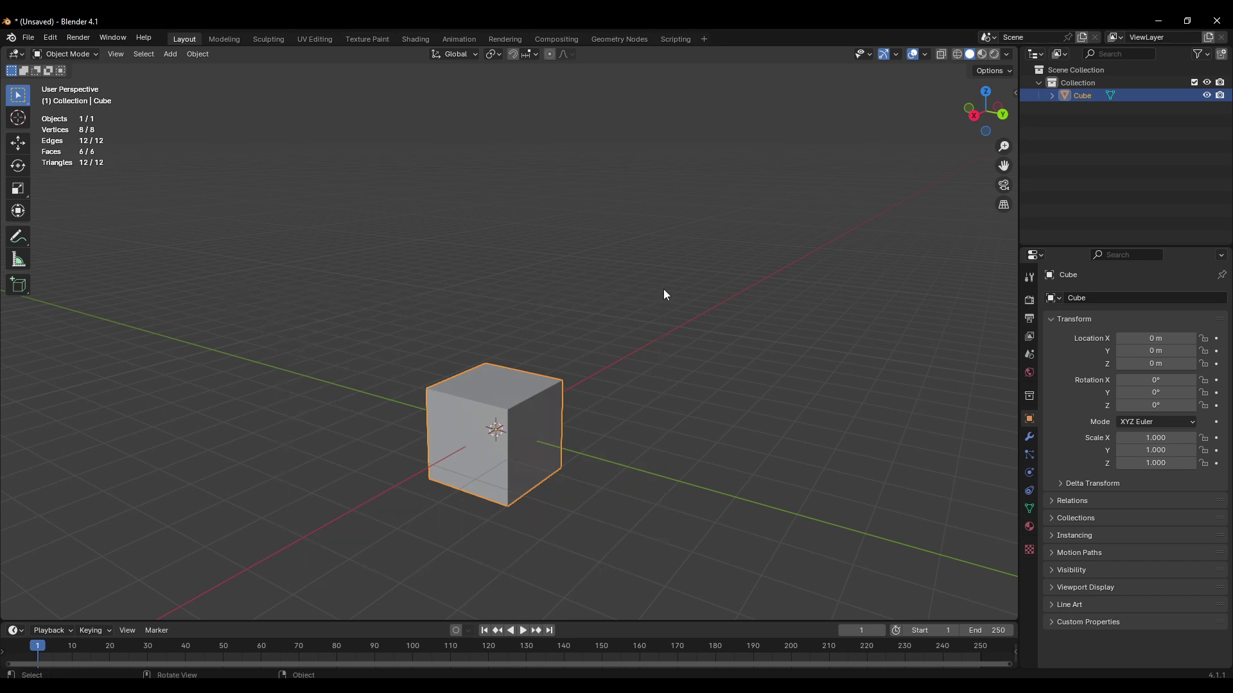
key(Delete)
Switch to the Video Tutorial project in Unity and examine its default scene from various angles and distances
right_click(488, 596)
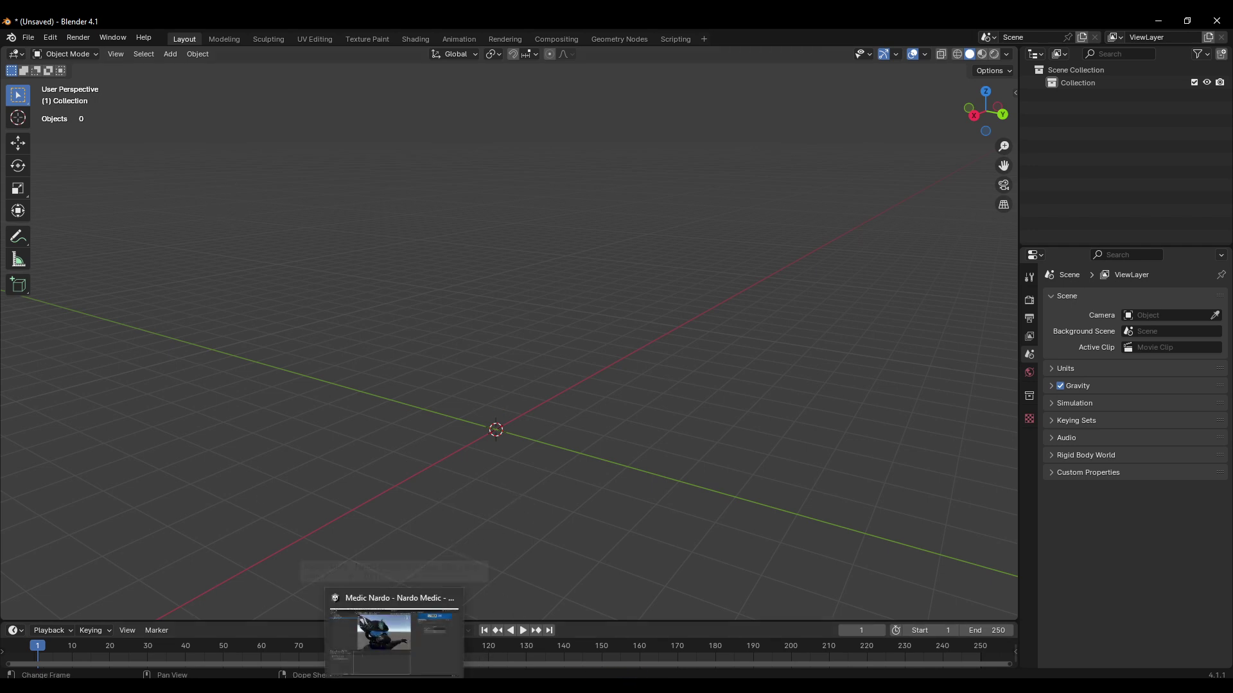
click(332, 686)
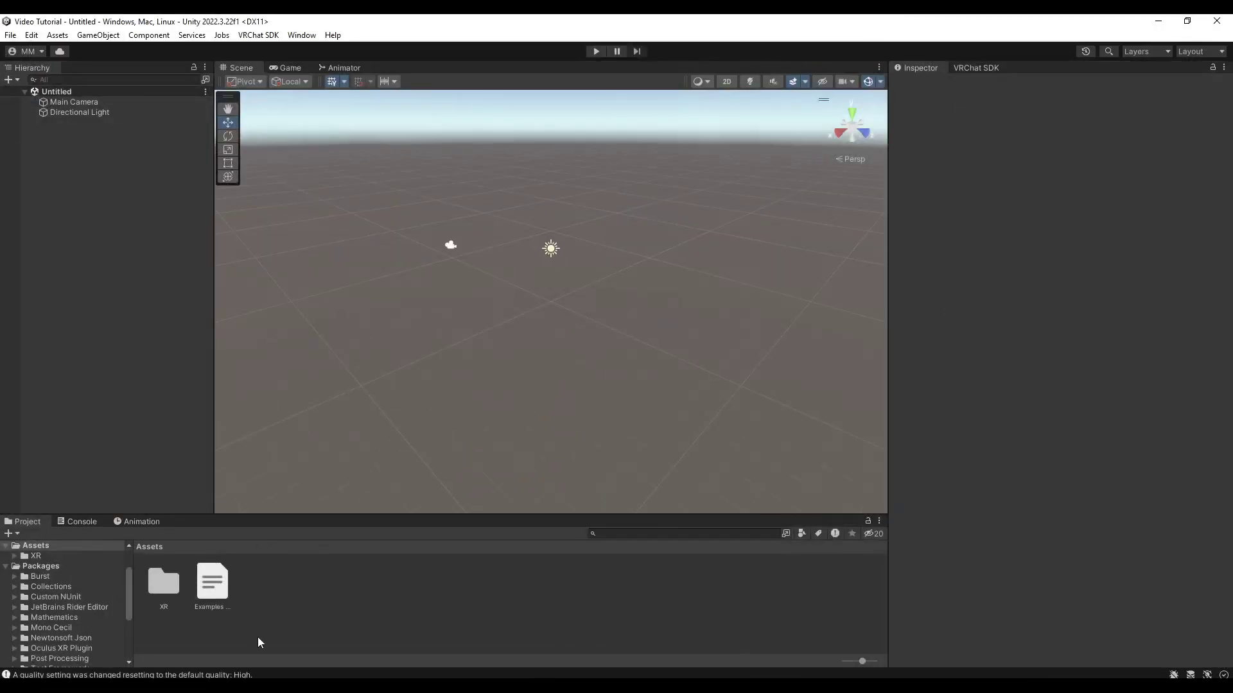
scroll(552, 258, up, 5)
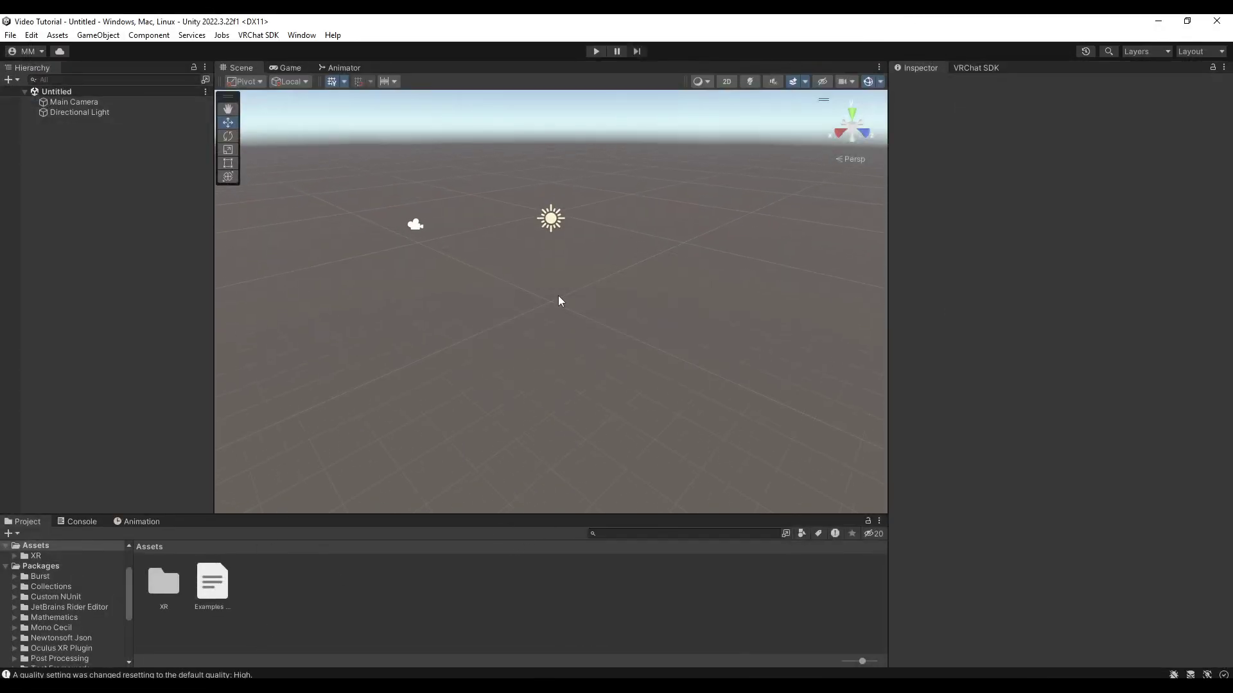
mouse_move(548, 325)
middle_down()
mouse_move(611, 330)
mouse_move(561, 335)
middle_up()
middle_drag(565, 279, 531, 283)
drag(531, 284, 562, 270)
right_drag(589, 269, 533, 252)
scroll(569, 264, down, 5)
scroll(573, 264, up, 9)
key(w)
scroll(523, 250, down, 2)
scroll(523, 251, down, 1)
scroll(545, 257, down, 1)
middle_drag(655, 294, 608, 289)
right_drag(608, 289, 356, 240)
middle_drag(588, 271, 453, 271)
right_drag(453, 271, 582, 329)
middle_drag(582, 323, 563, 301)
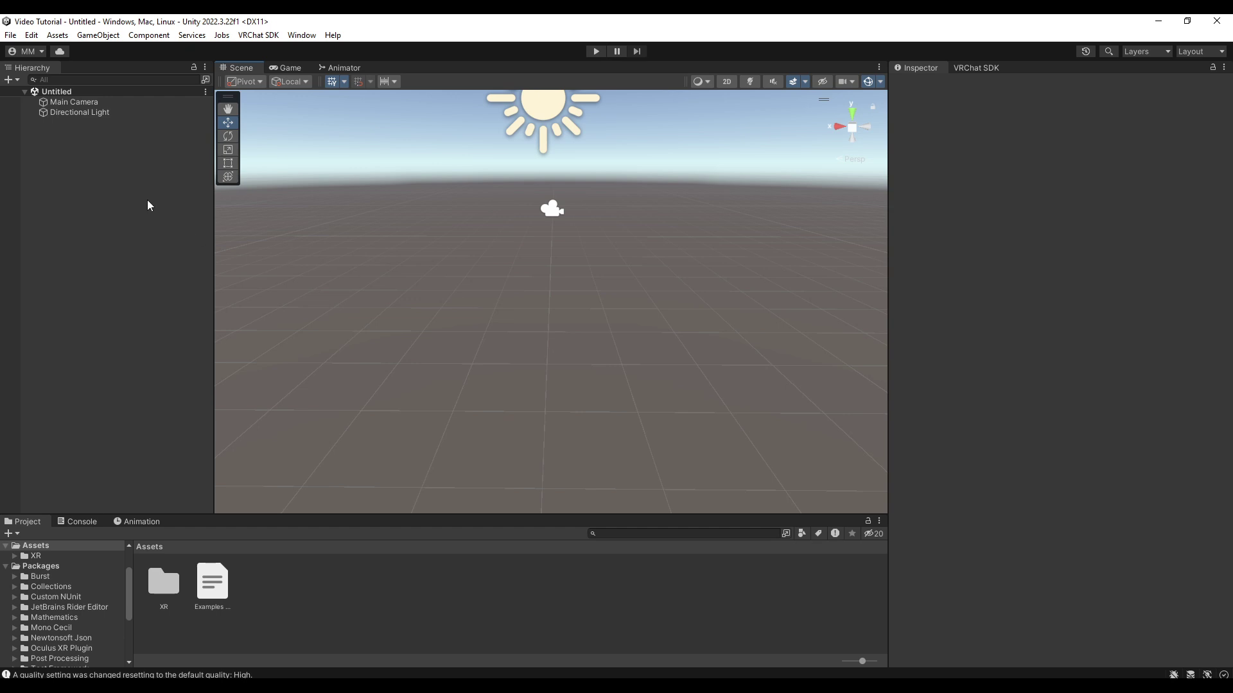
Inspect the Directional Light and Main Camera in the Unity scene, and clear the selection
click(96, 112)
alt+drag(552, 386, 514, 390)
right_drag(514, 390, 526, 357)
scroll(527, 357, up, 3)
click(96, 102)
double_click(99, 115)
click(621, 338)
scroll(556, 411, down, 5)
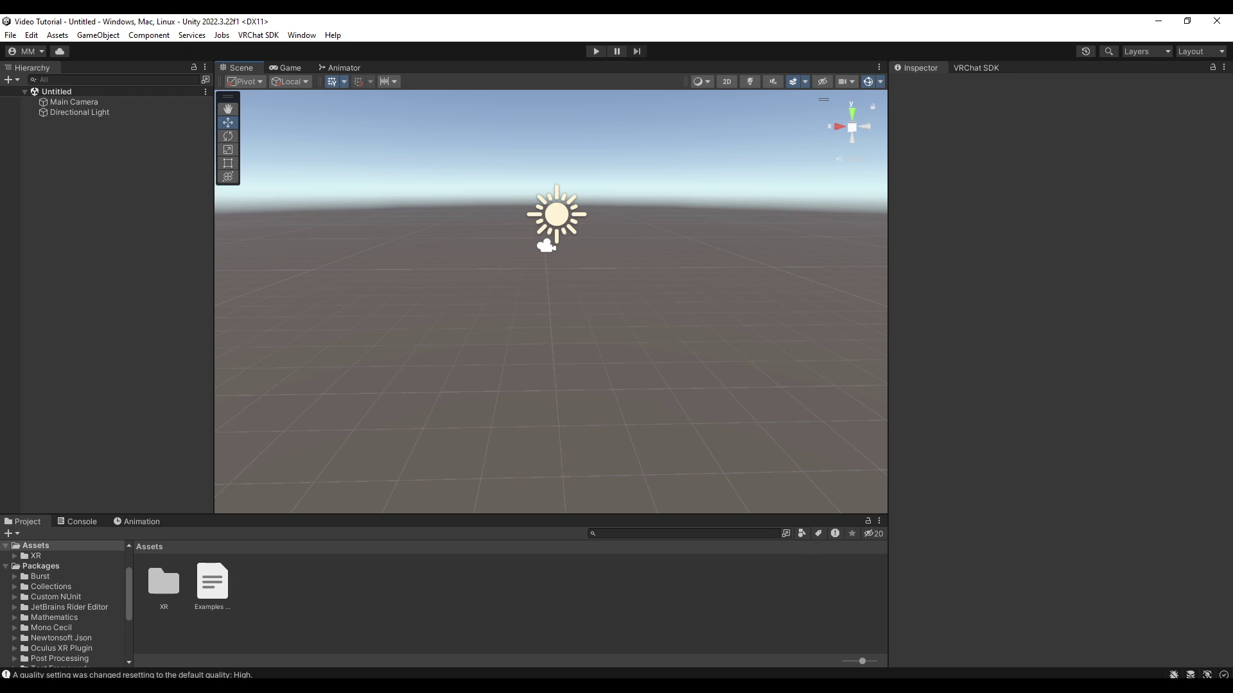
Switch back to the unsaved Blender scene
mouse_move(269, 686)
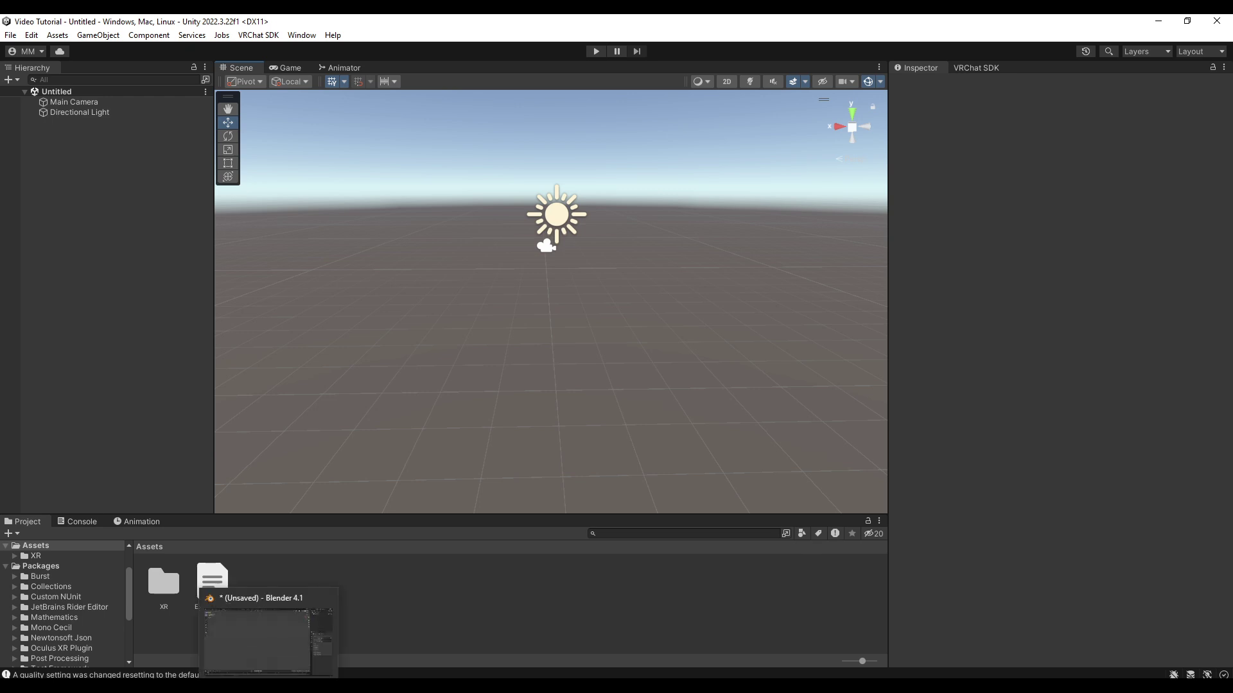
click(269, 639)
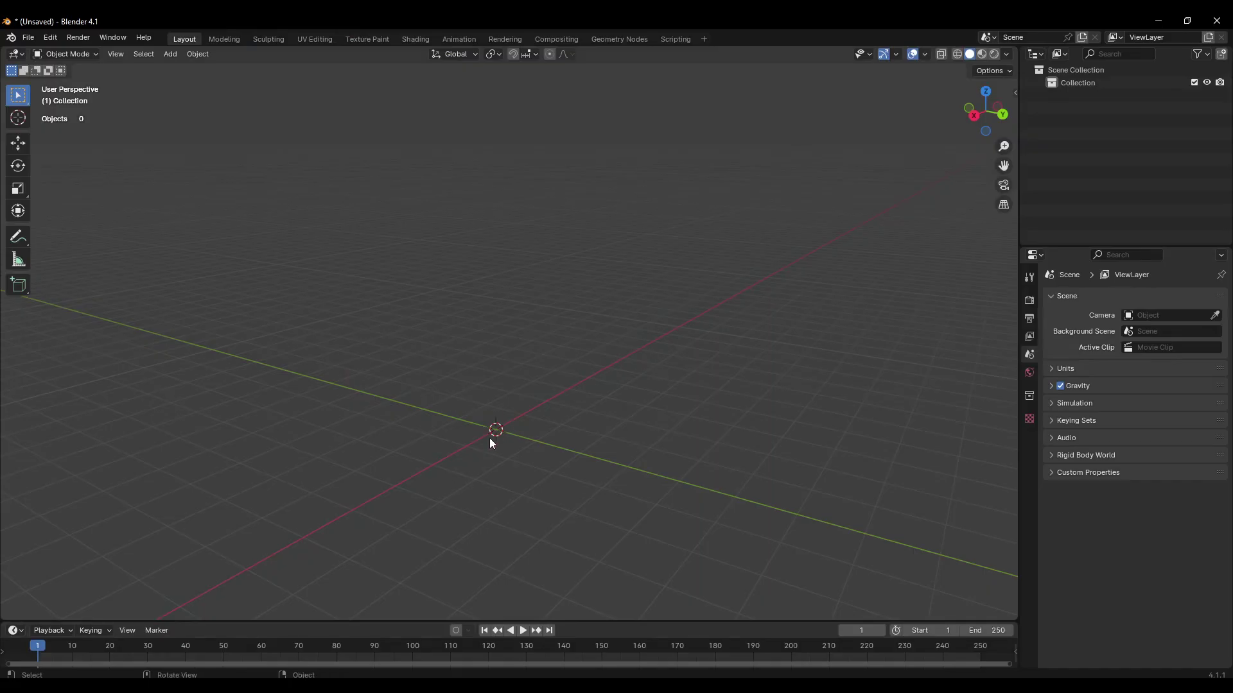
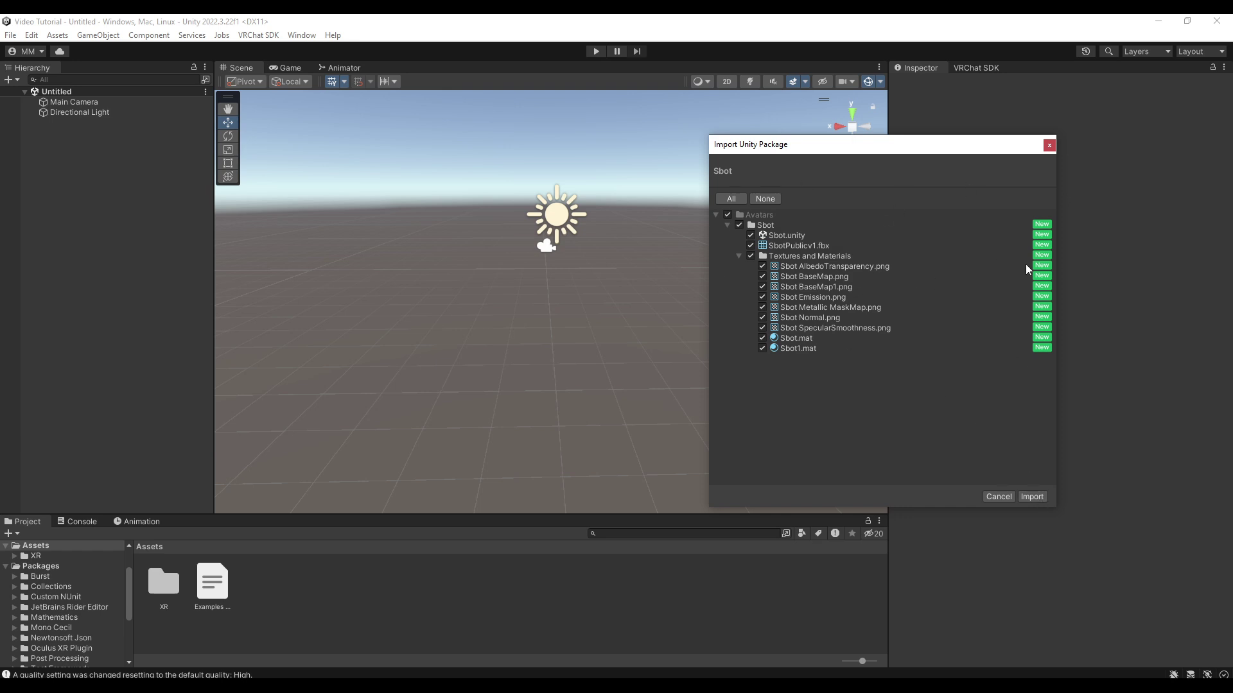
Import all items of the Sbot package into the Unity project and open the Avatars/Sbot folder
click(1038, 499)
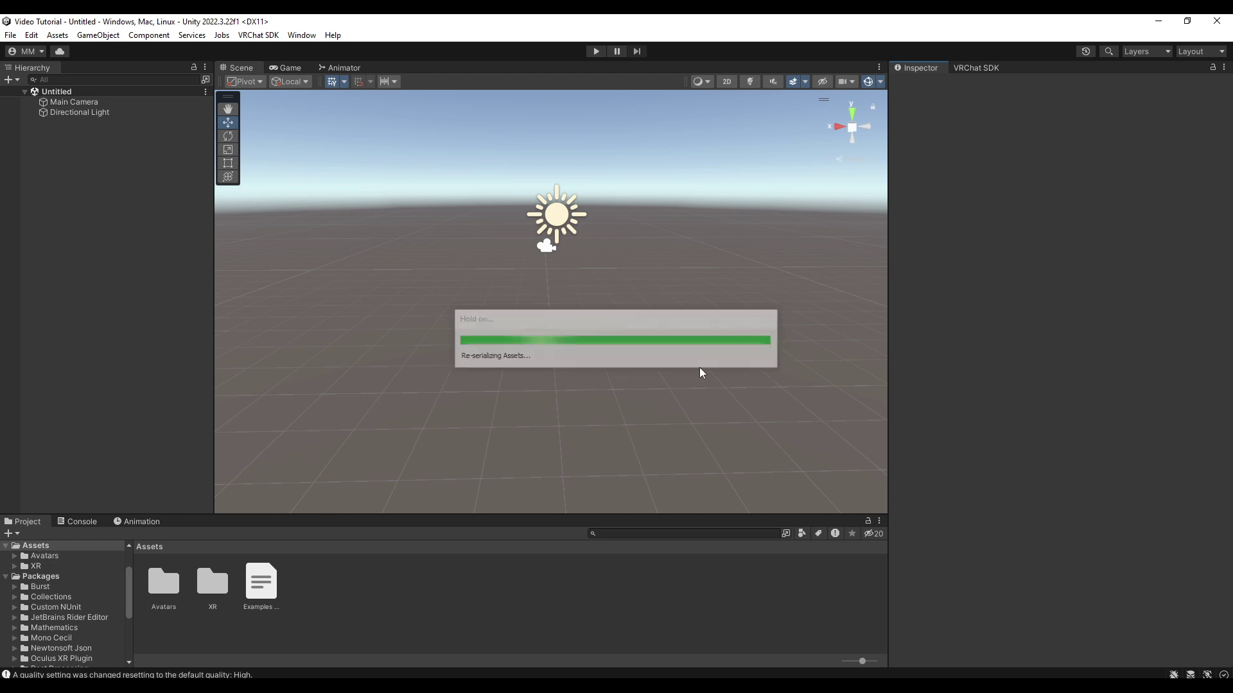
double_click(159, 580)
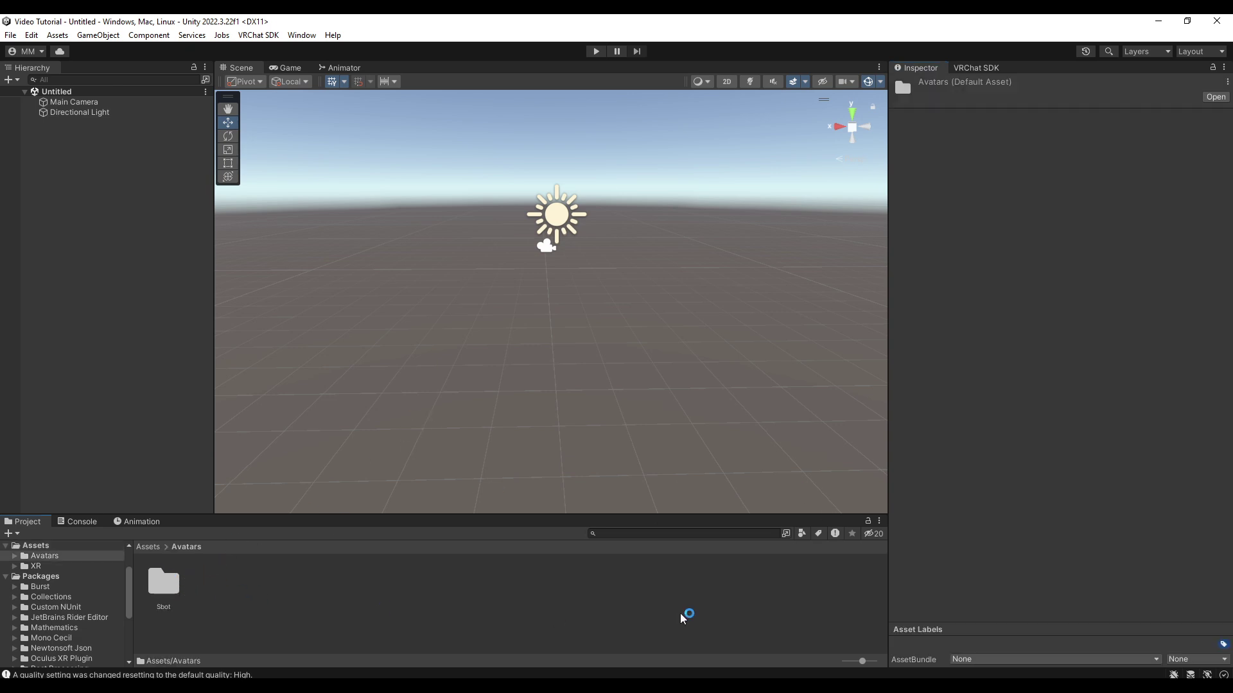
click(311, 595)
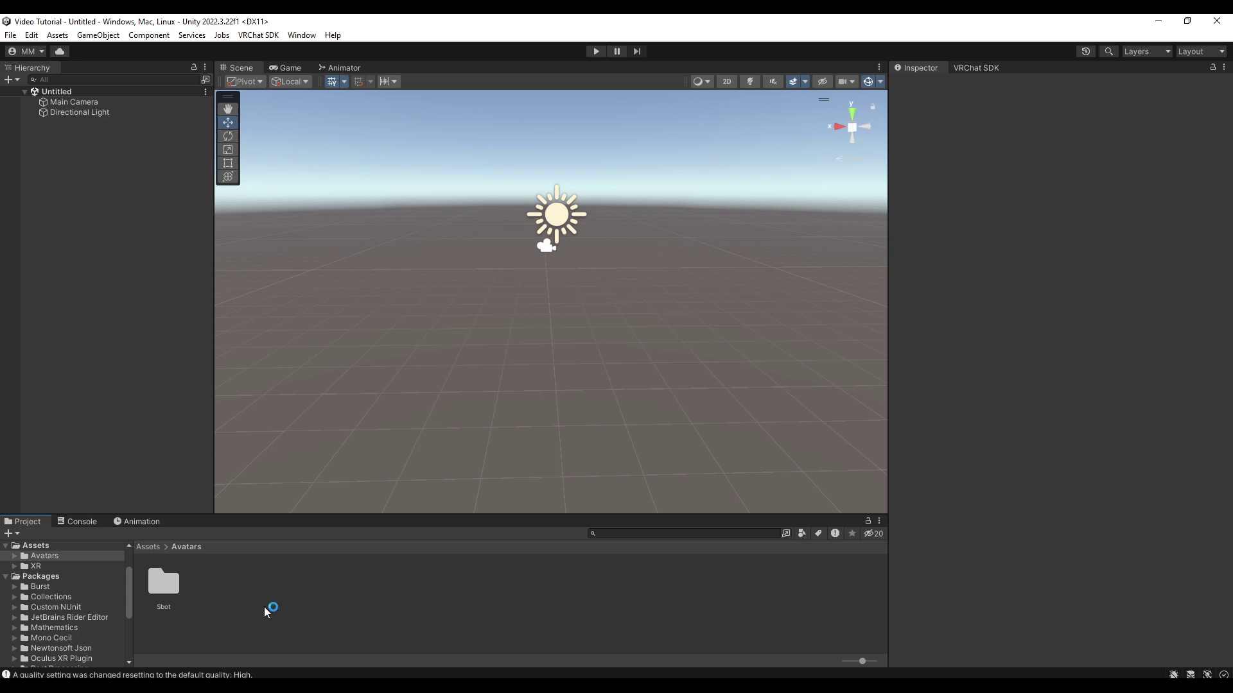
double_click(171, 593)
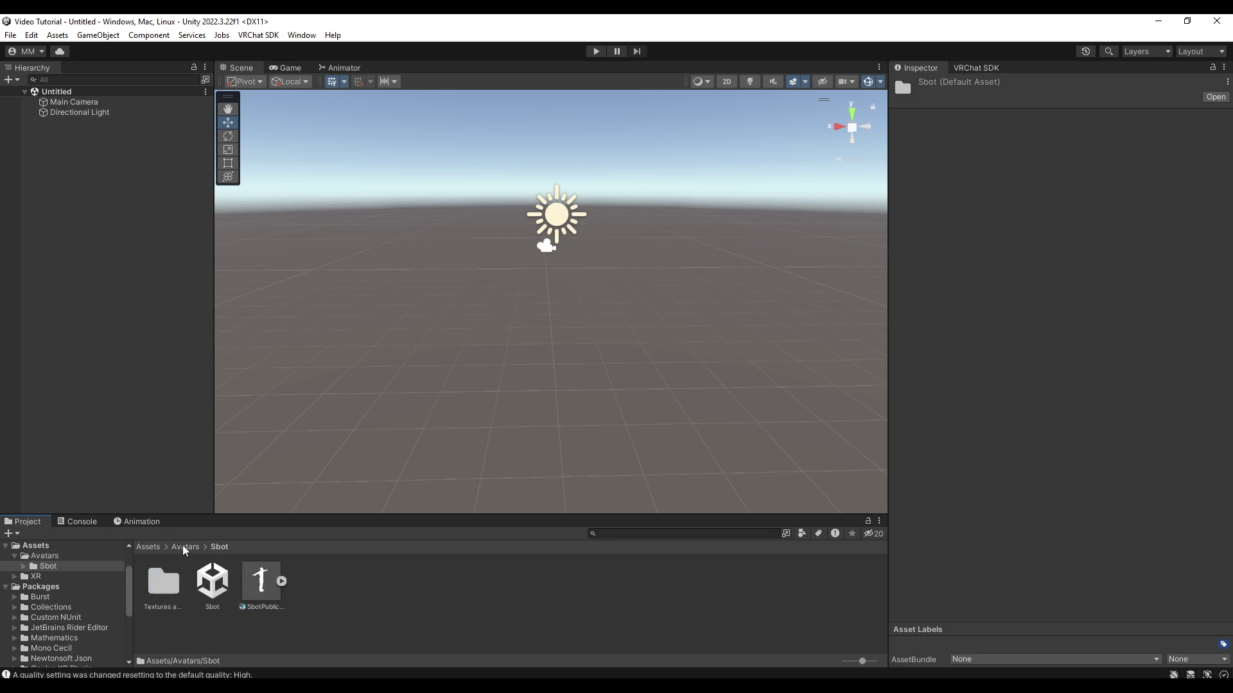
Inspect the Sbot scene asset, the SbotPublicv1 model's import settings, and the Sbot material in Textures and Materials
click(212, 581)
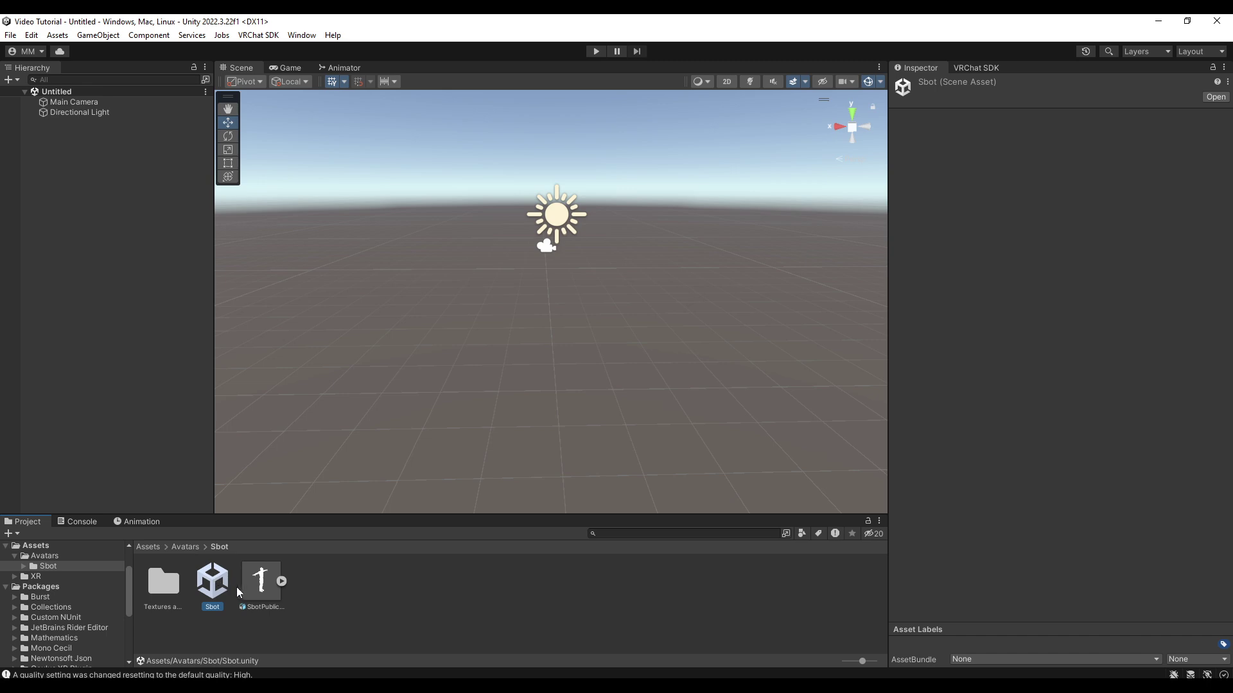
click(256, 588)
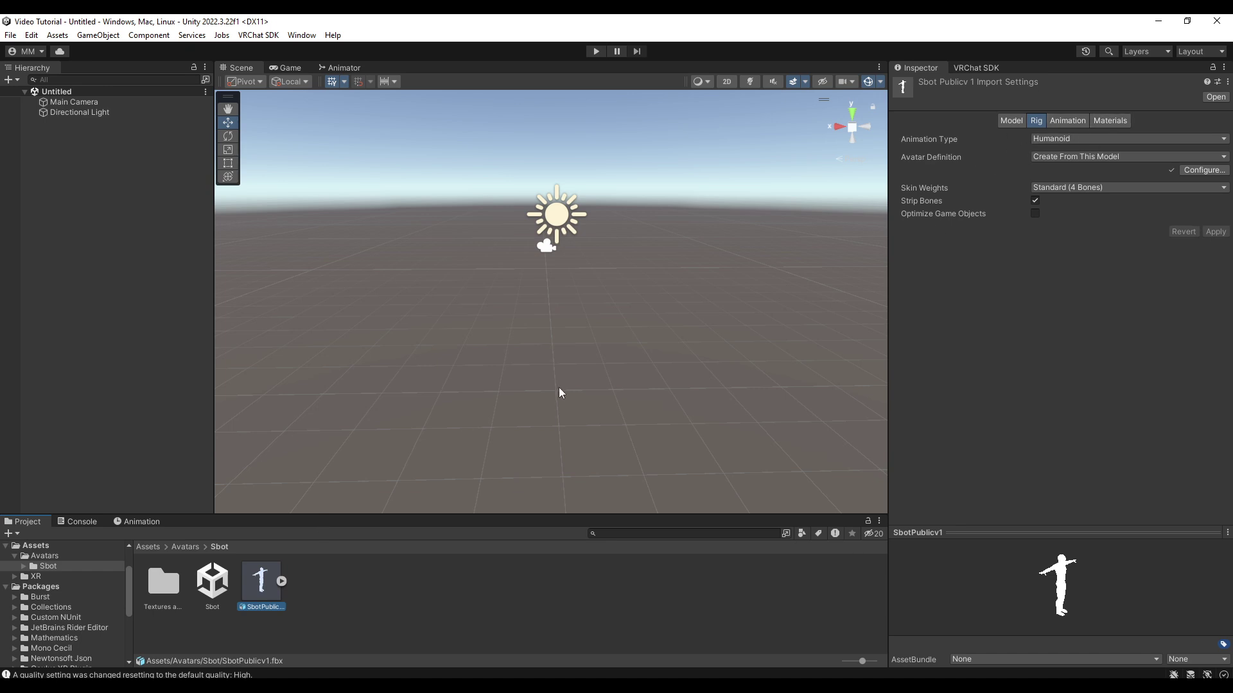
double_click(177, 583)
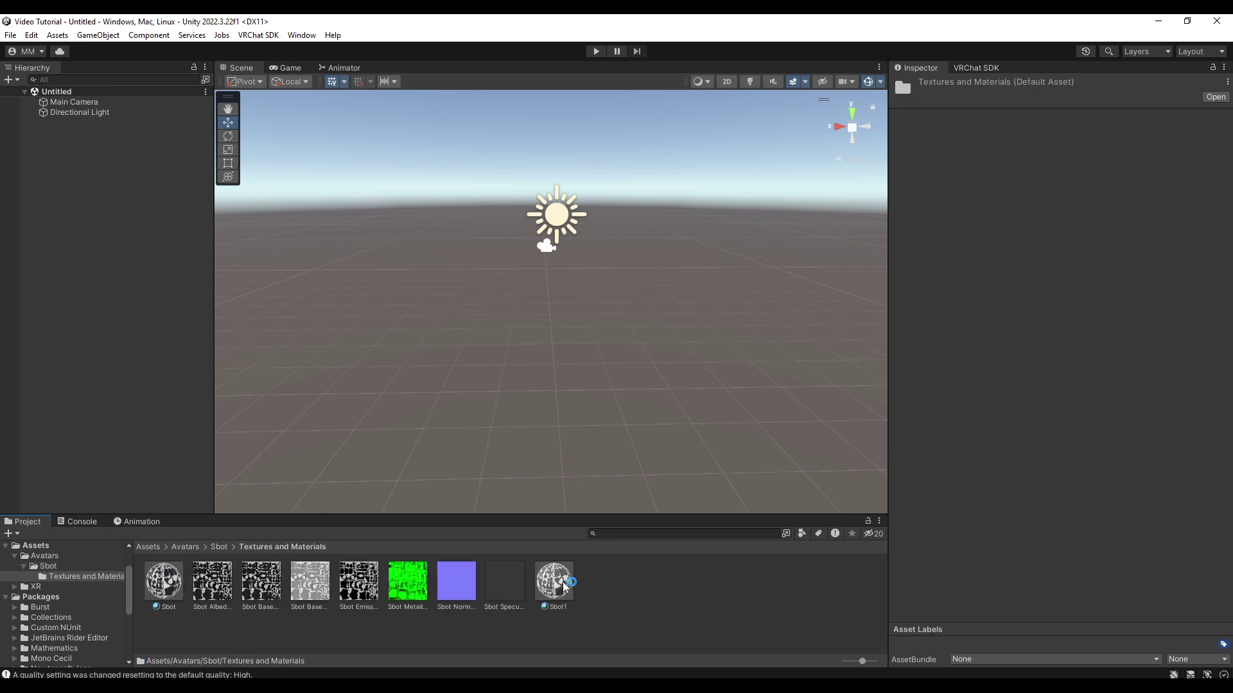
click(165, 581)
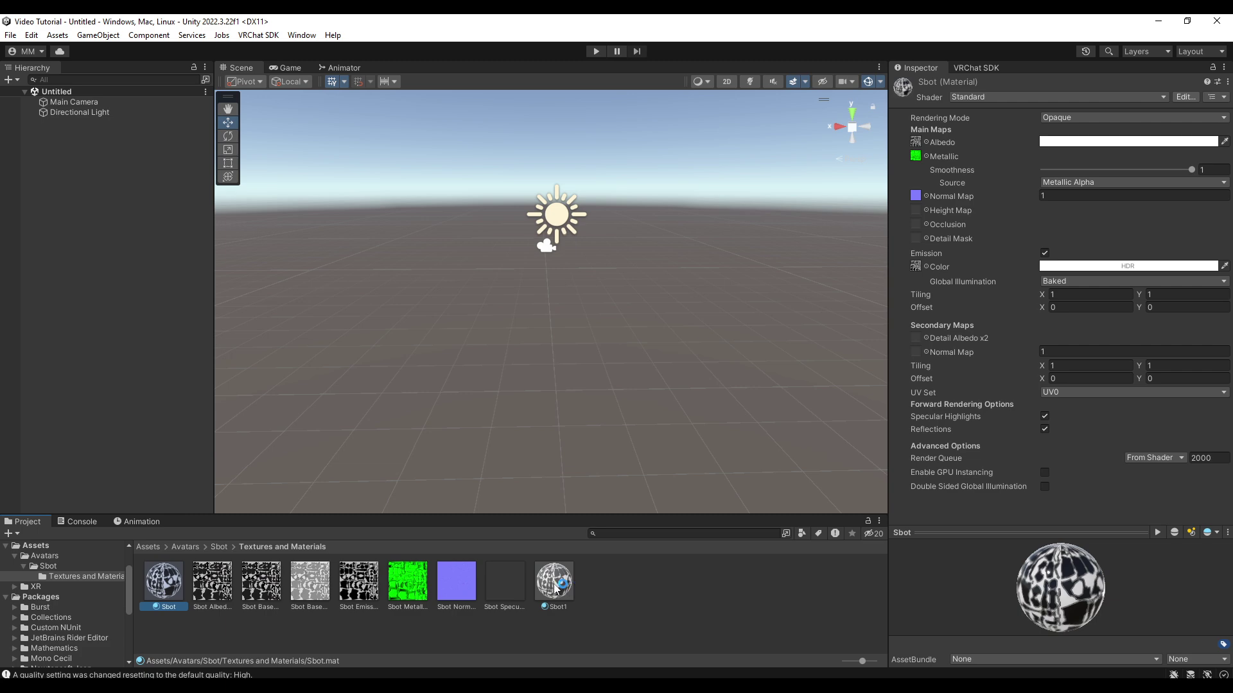
Add the Sbot scene from the Avatars/Sbot folder to the hierarchy and view the avatar up close
click(219, 547)
drag(216, 587, 124, 274)
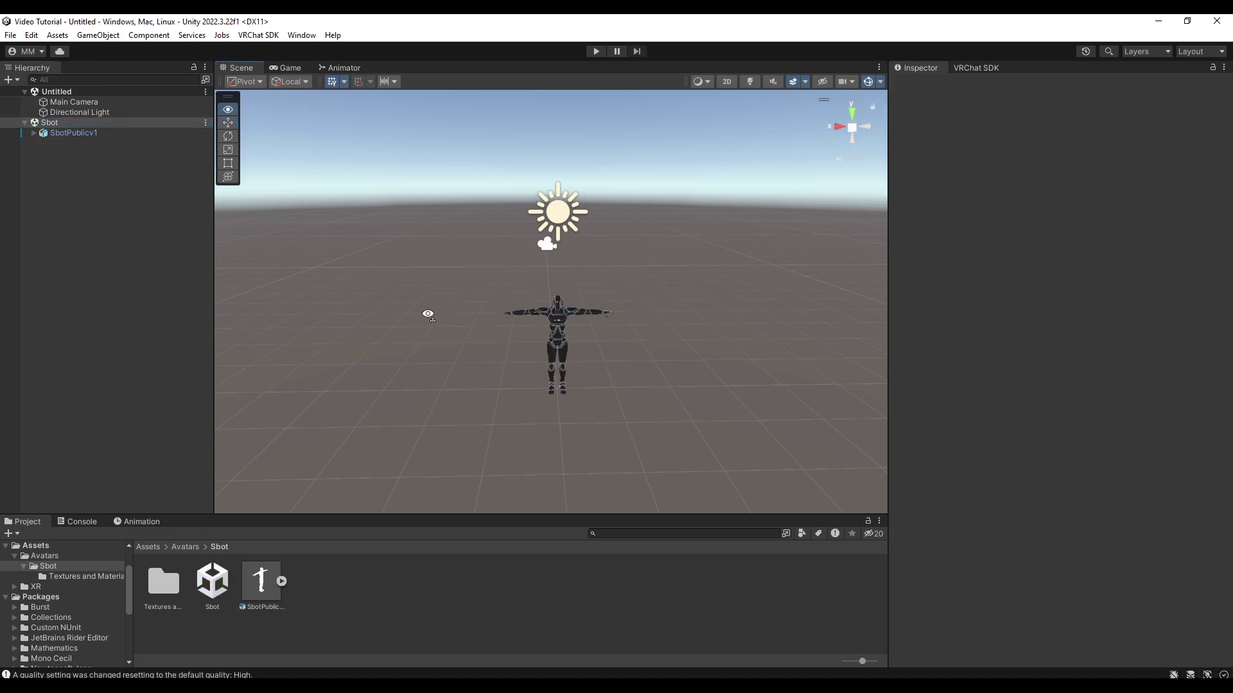
right_drag(426, 311, 495, 289)
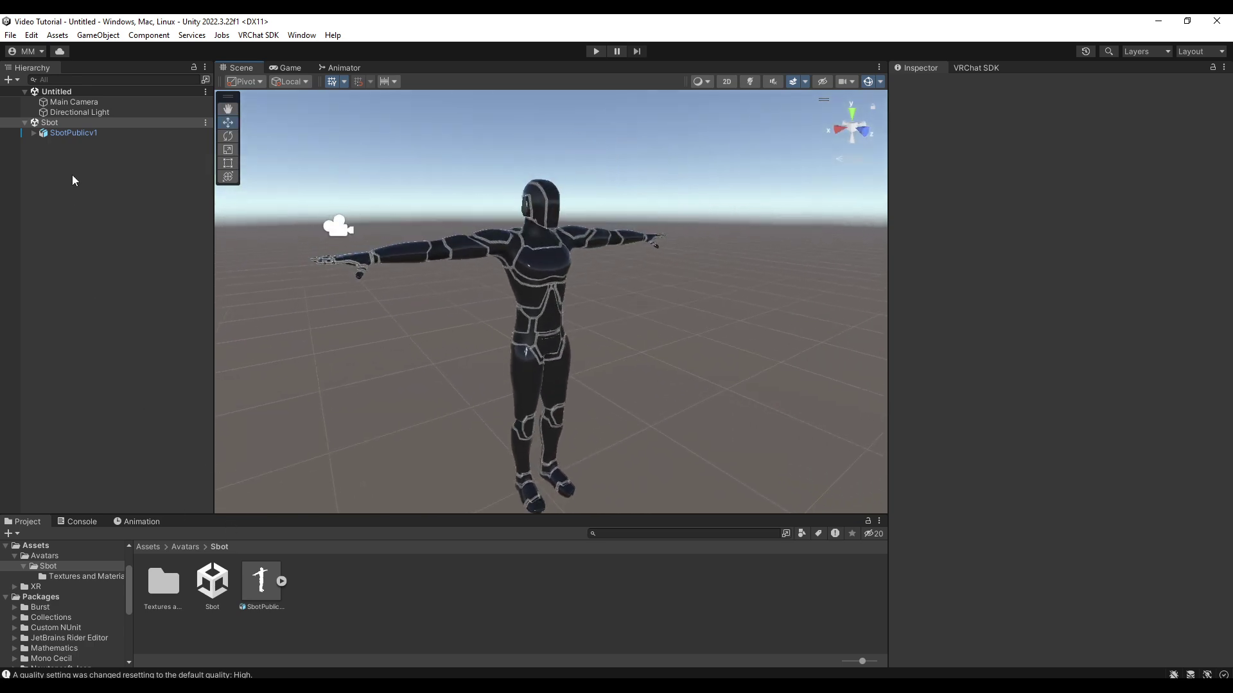
Inspect the SbotPublicv1 avatar's components and the Sbot1 material applied to its body
click(71, 132)
mouse_move(552, 321)
right_down()
mouse_move(564, 329)
mouse_move(569, 315)
right_up()
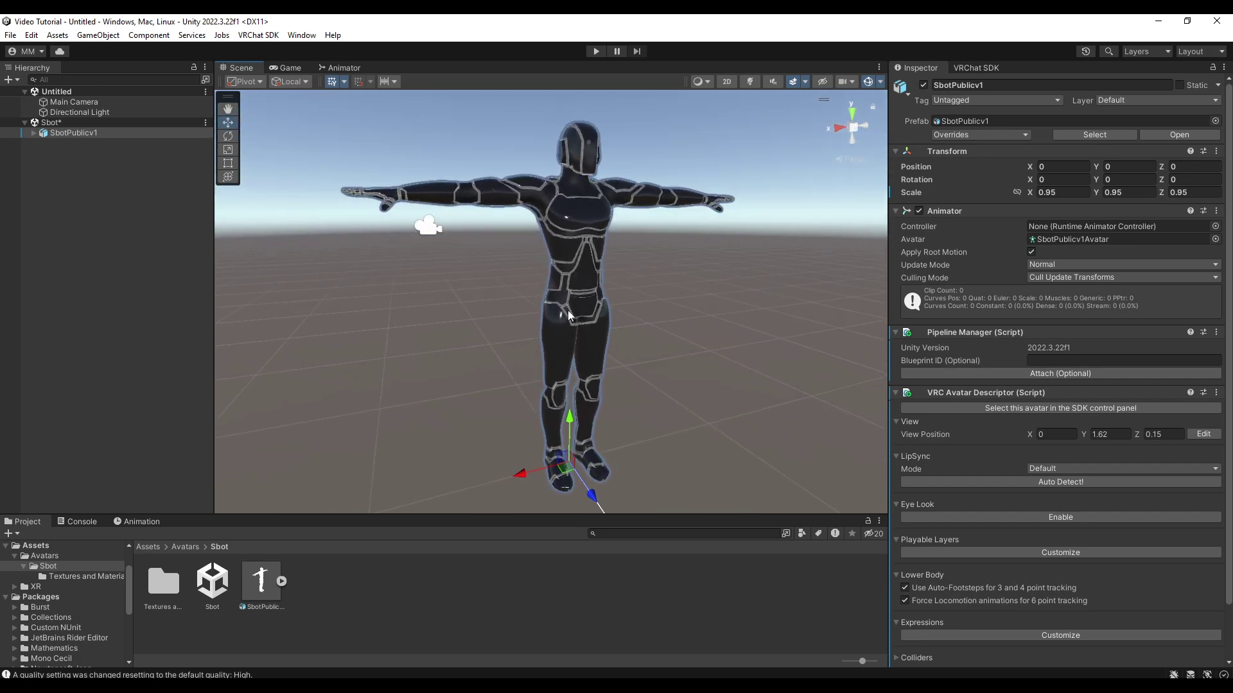
click(543, 342)
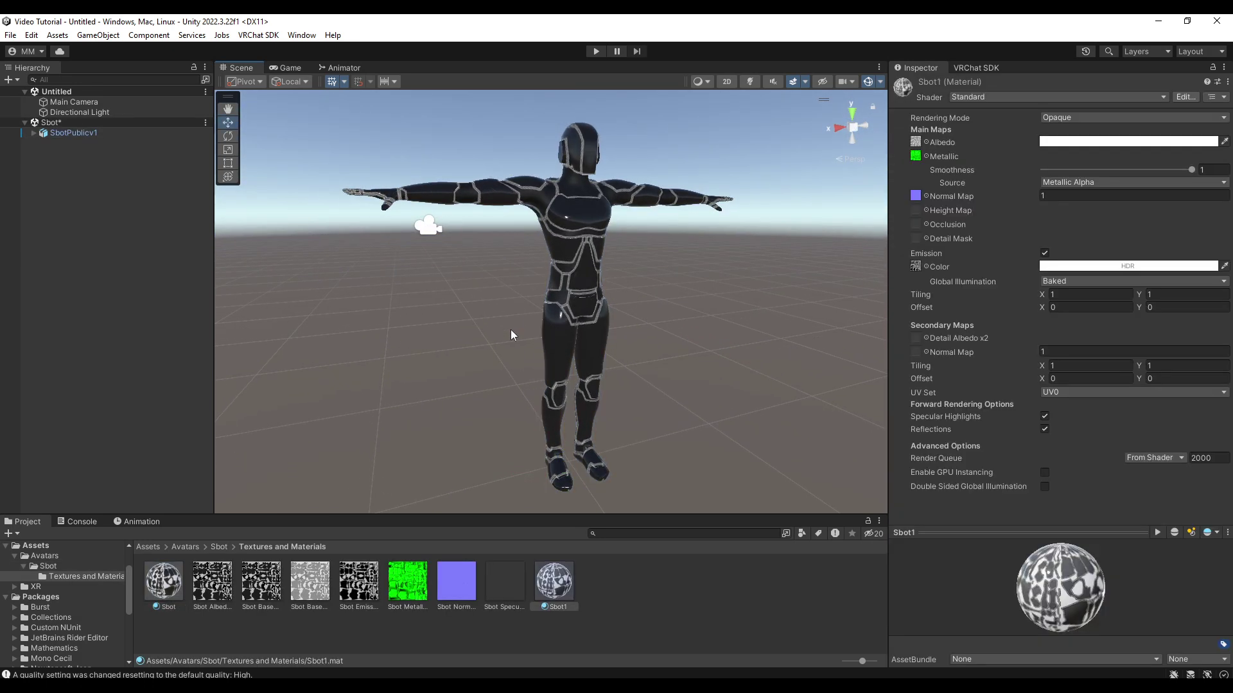
Unload the Sbot scene while keeping its entry in the hierarchy
click(82, 123)
right_click(82, 123)
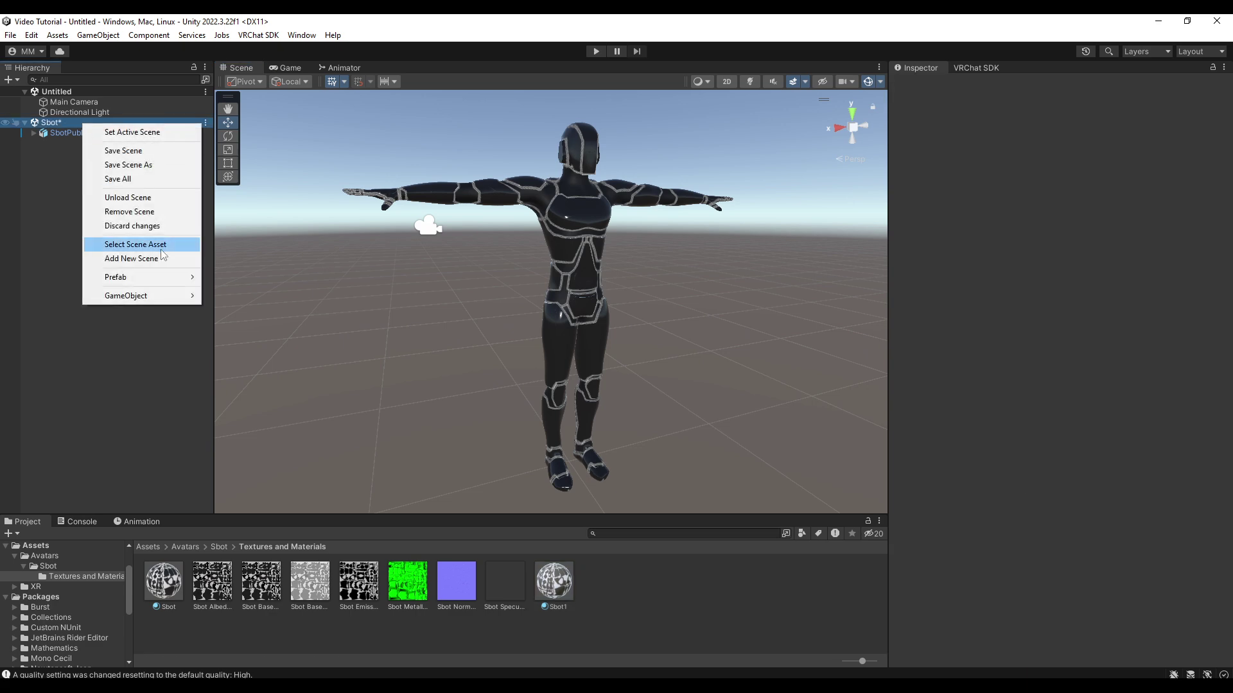
click(152, 198)
click(653, 380)
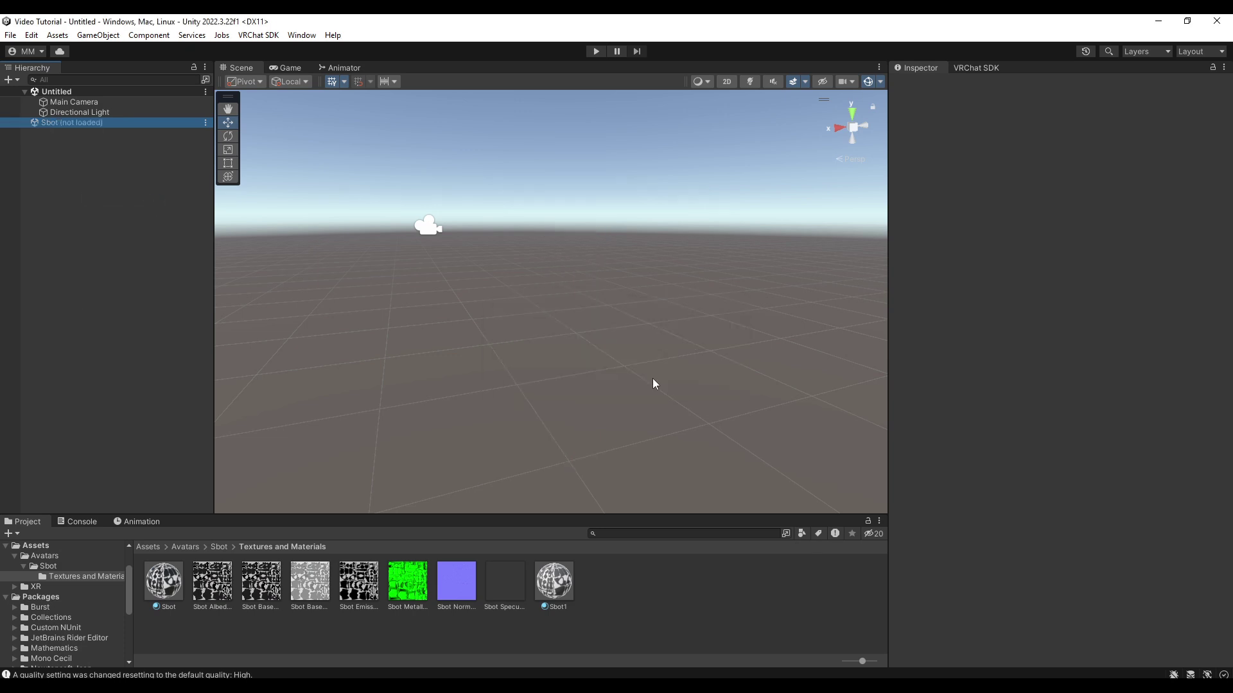
Remove the unloaded Sbot scene from the hierarchy and show the contents of the Avatars/Sbot folder
click(218, 546)
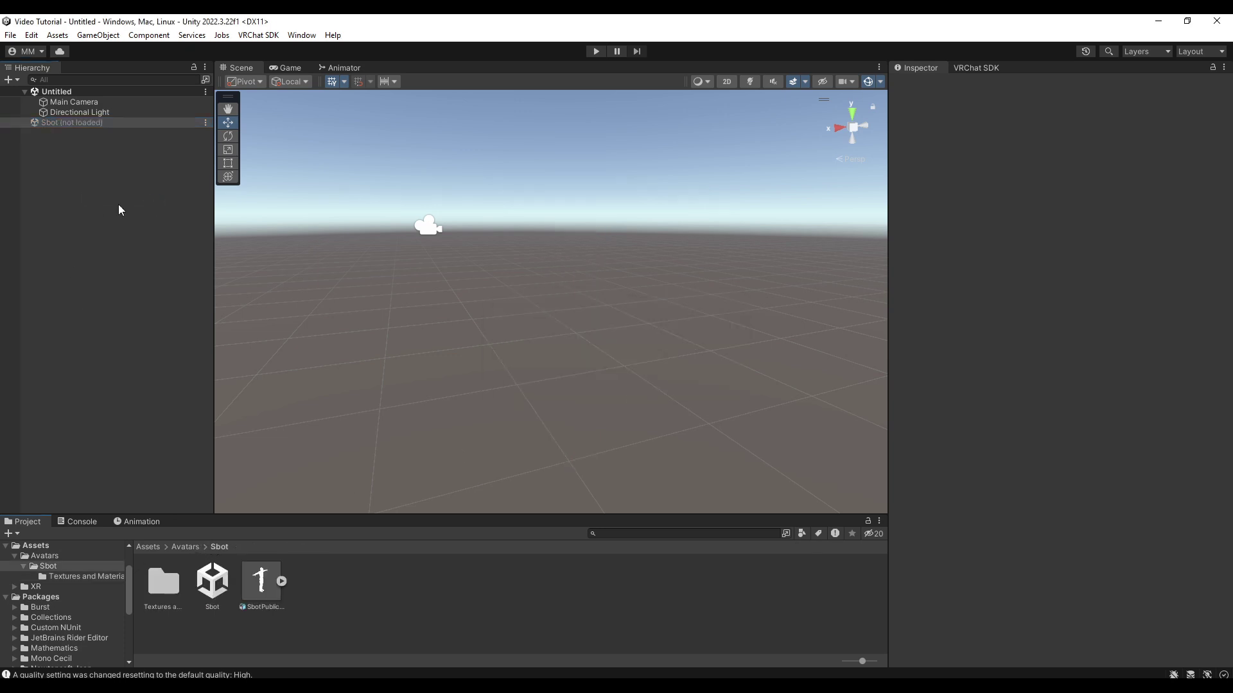
right_click(55, 122)
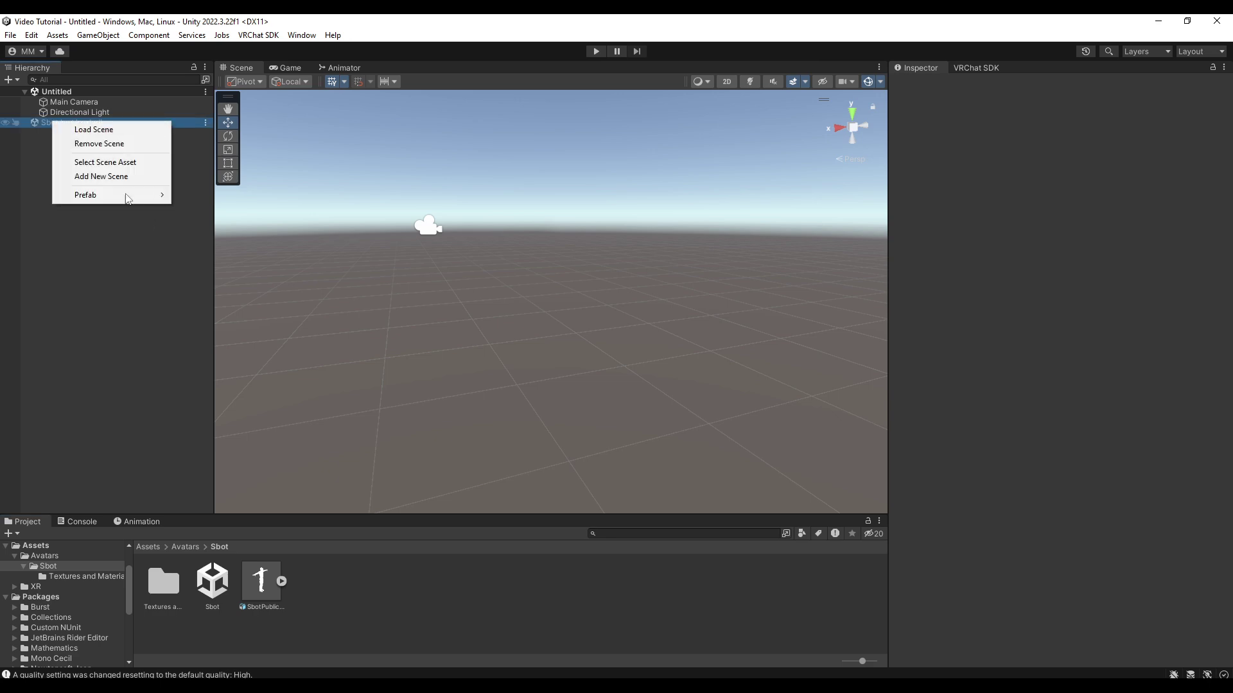
click(109, 144)
Examine the Rig and Model import settings of the SbotPublicv1 model
click(260, 581)
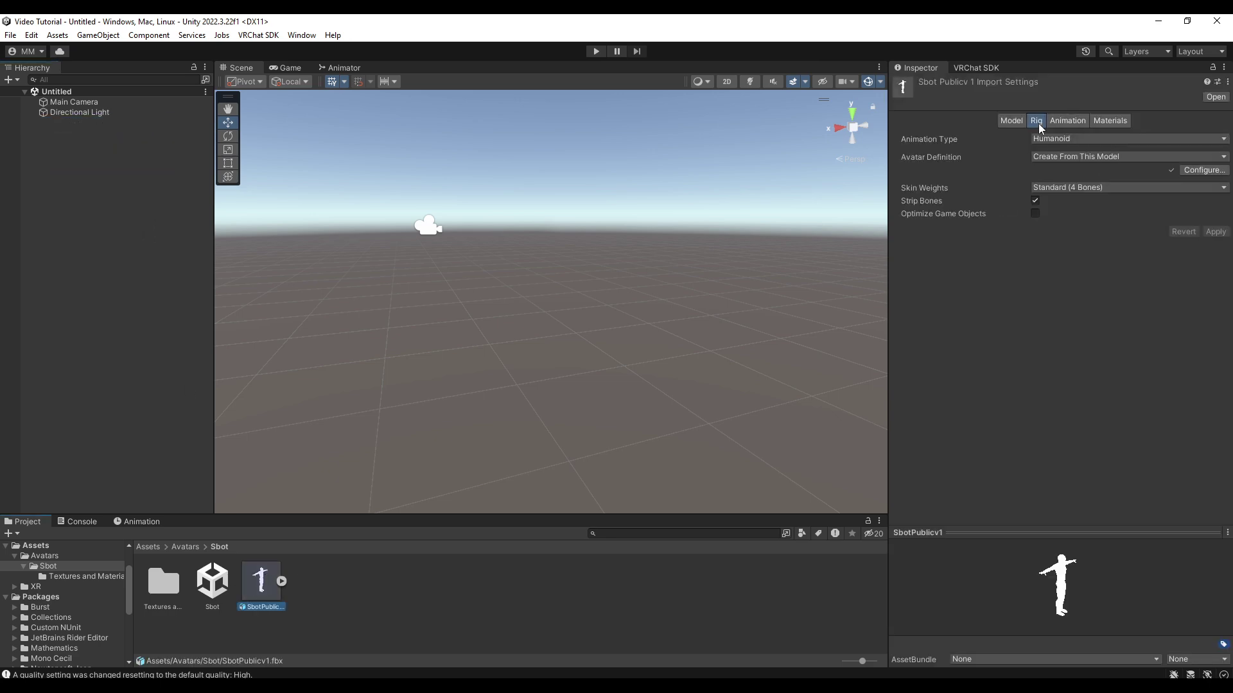
right_drag(504, 294, 533, 335)
click(1010, 120)
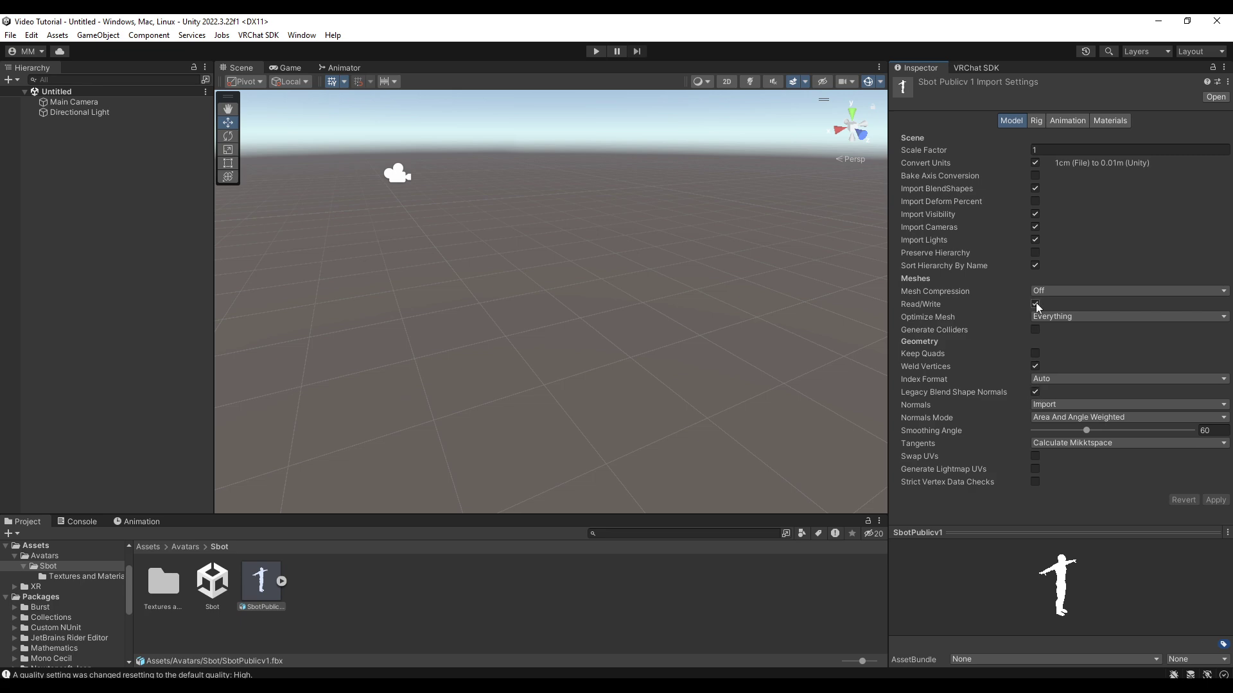
Set the SbotPublicv1 rig's Animation Type to Generic and apply the change
click(1037, 120)
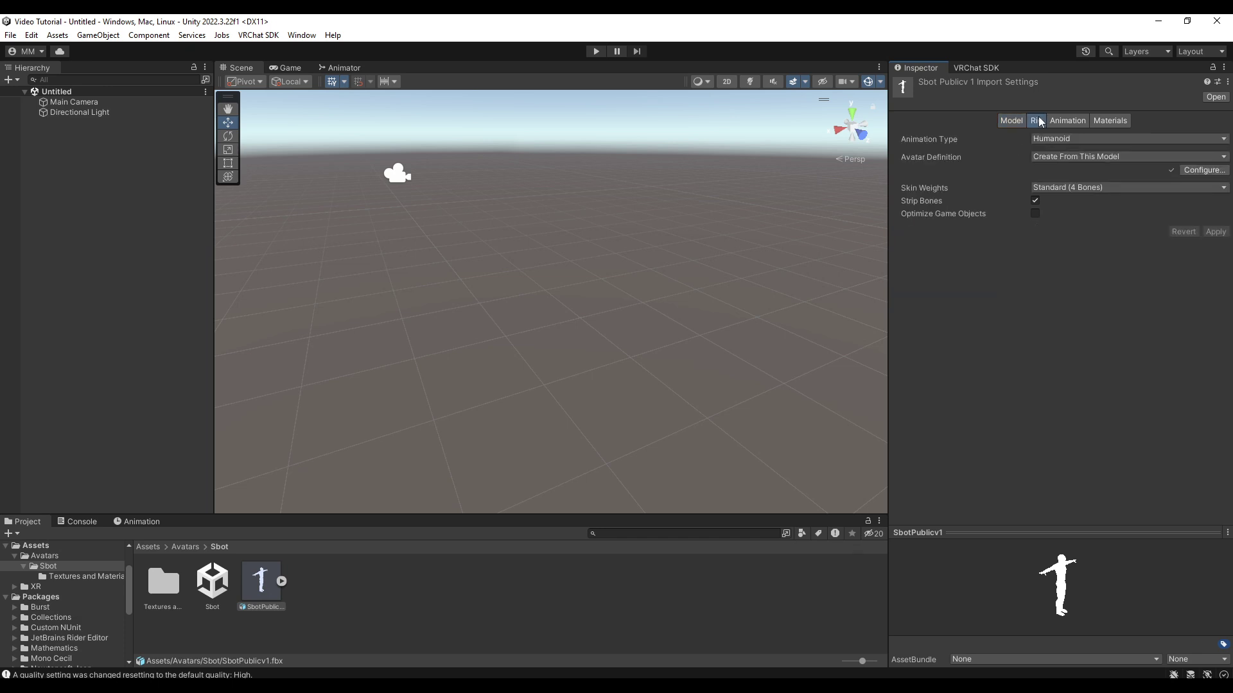
click(1075, 139)
click(1071, 178)
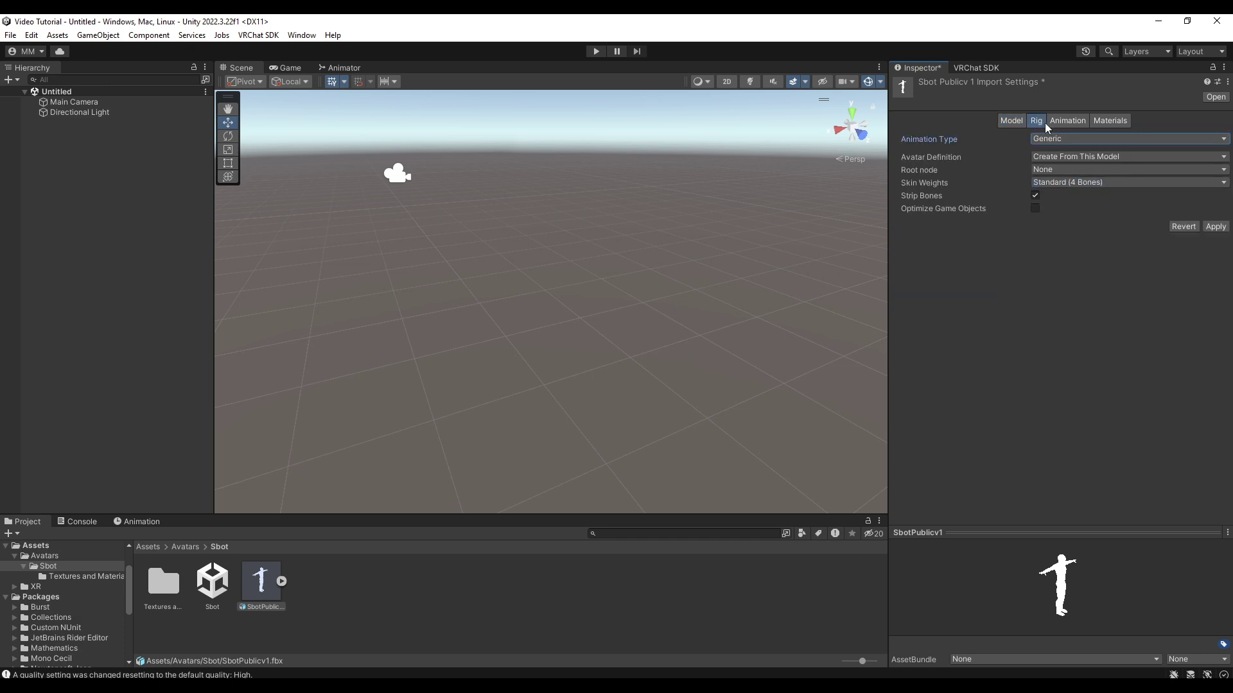
click(1214, 227)
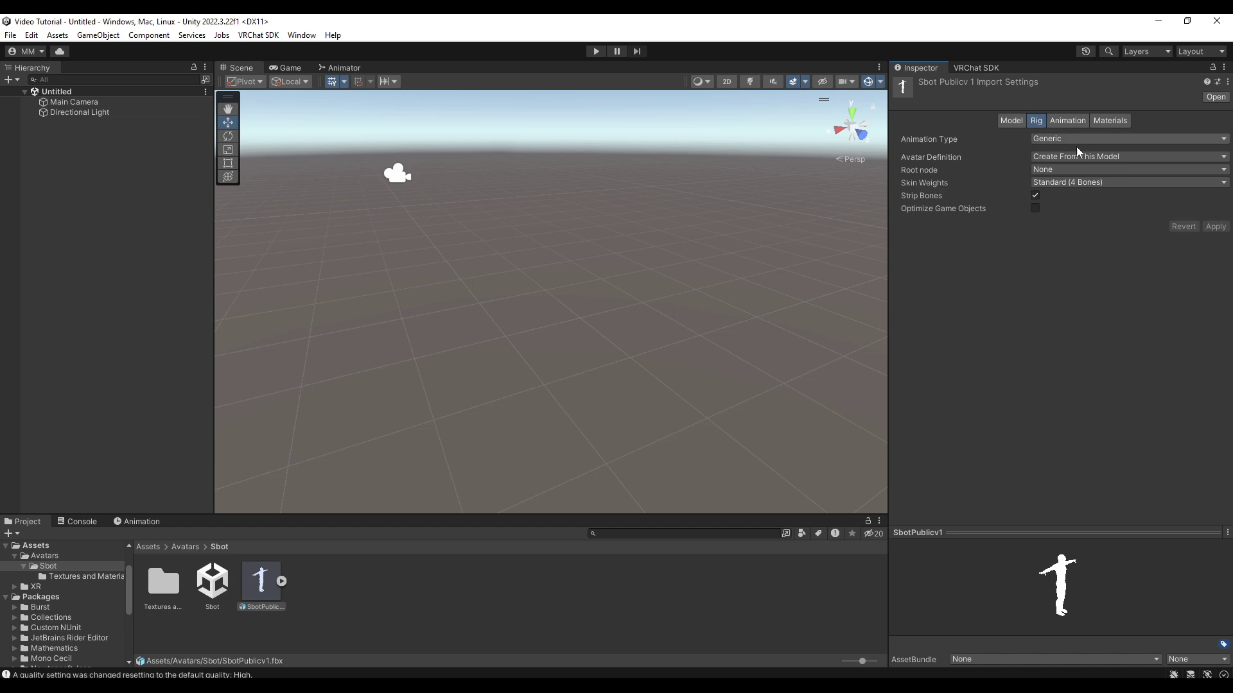
Set the SbotPublicv1 rig's Animation Type to Humanoid and apply the change
click(1076, 140)
click(1072, 192)
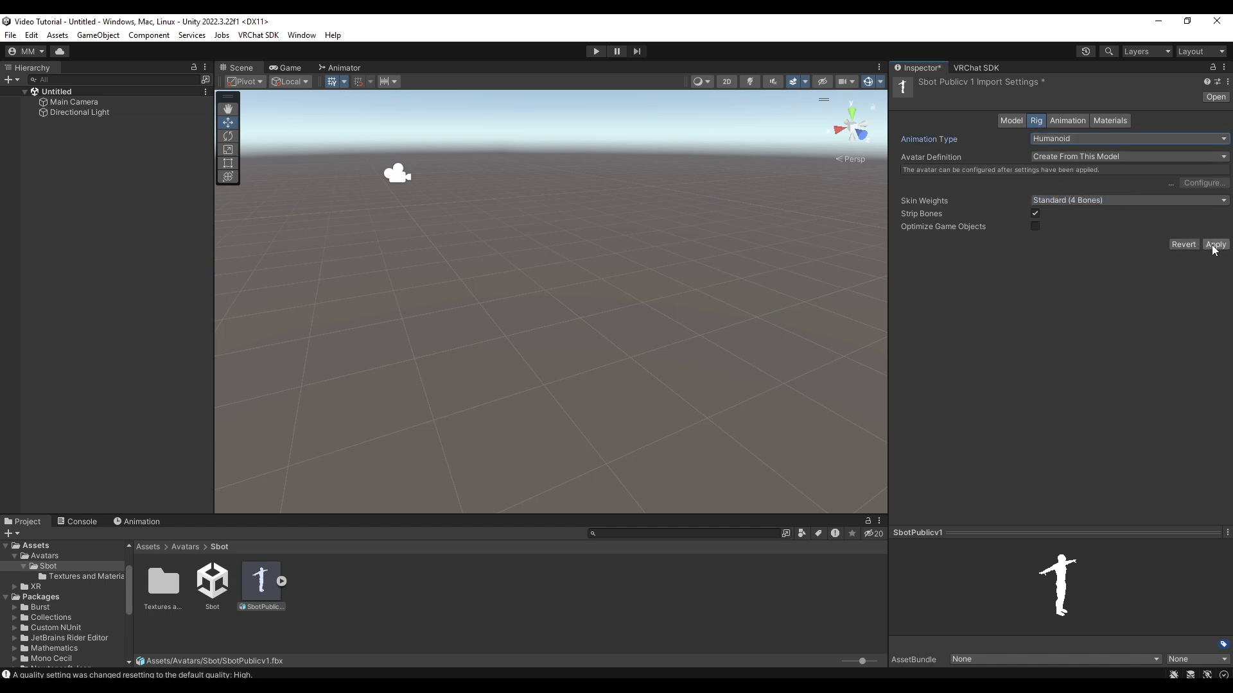
click(1213, 246)
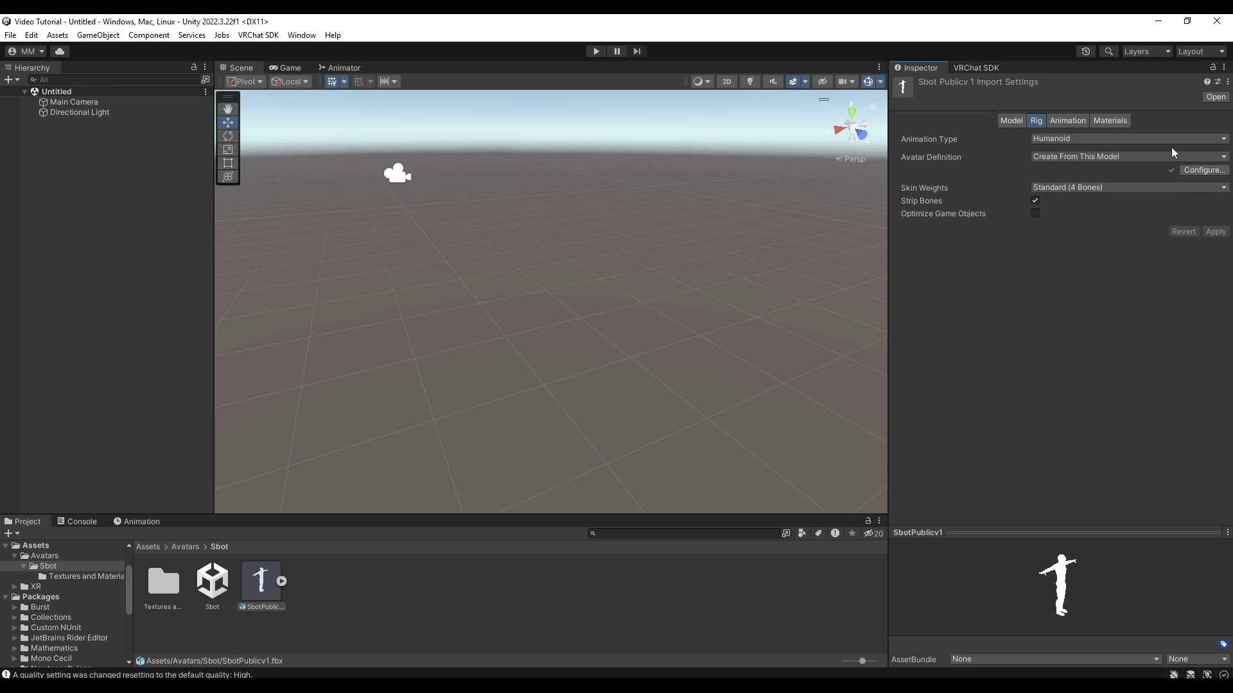
Try Use External Materials (Legacy) as the model's material location and restore Use Embedded Materials
click(1121, 123)
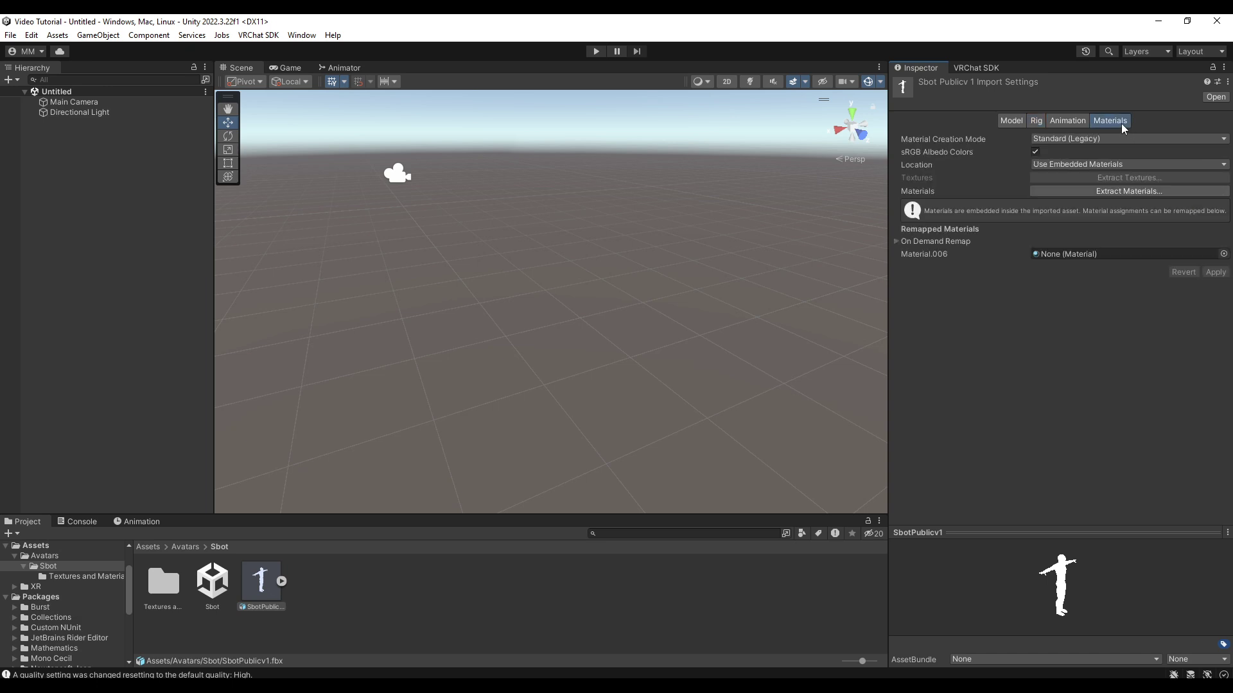
click(1118, 138)
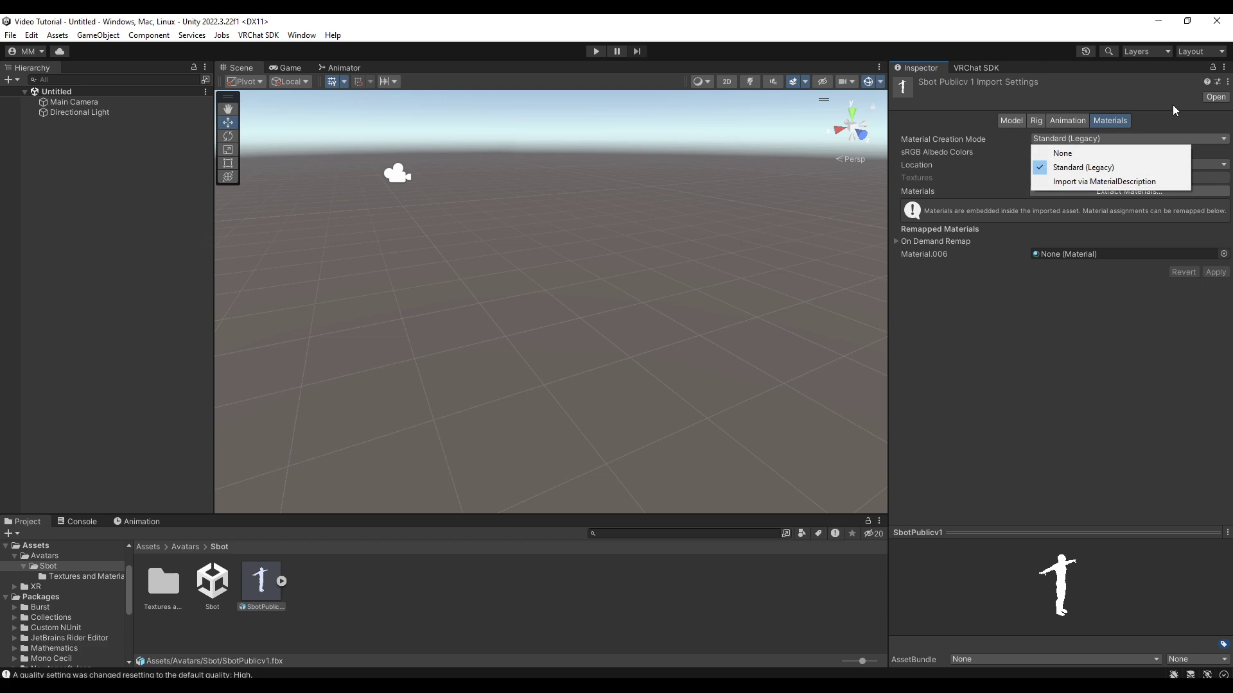
click(1130, 166)
click(1130, 163)
click(1141, 180)
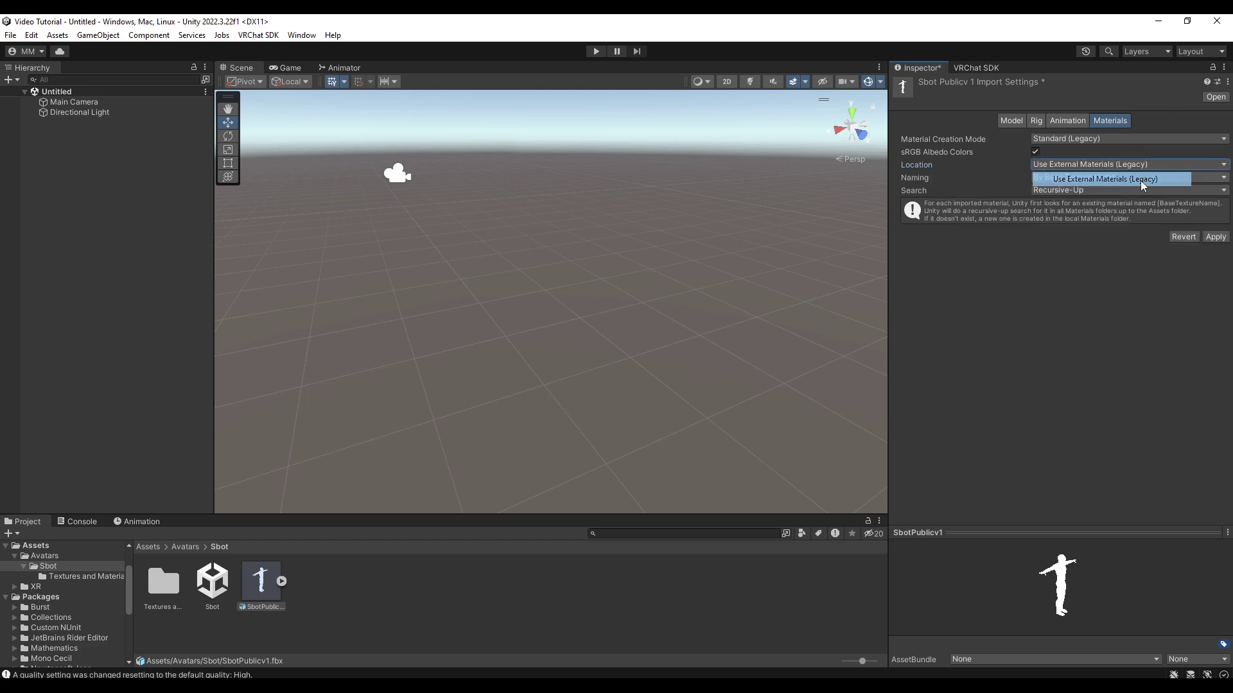
click(1112, 164)
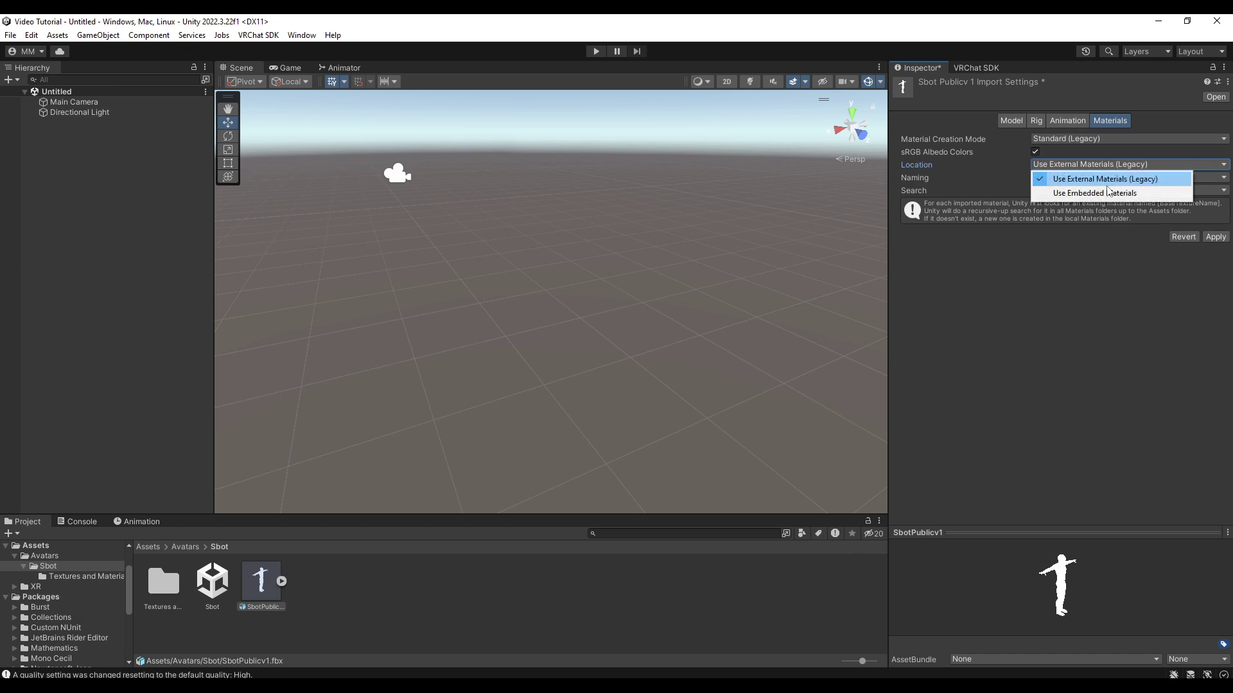
click(1089, 187)
Open the avatar configuration of the SbotPublicv1 humanoid rig and view its skeleton up close from the front
click(1041, 122)
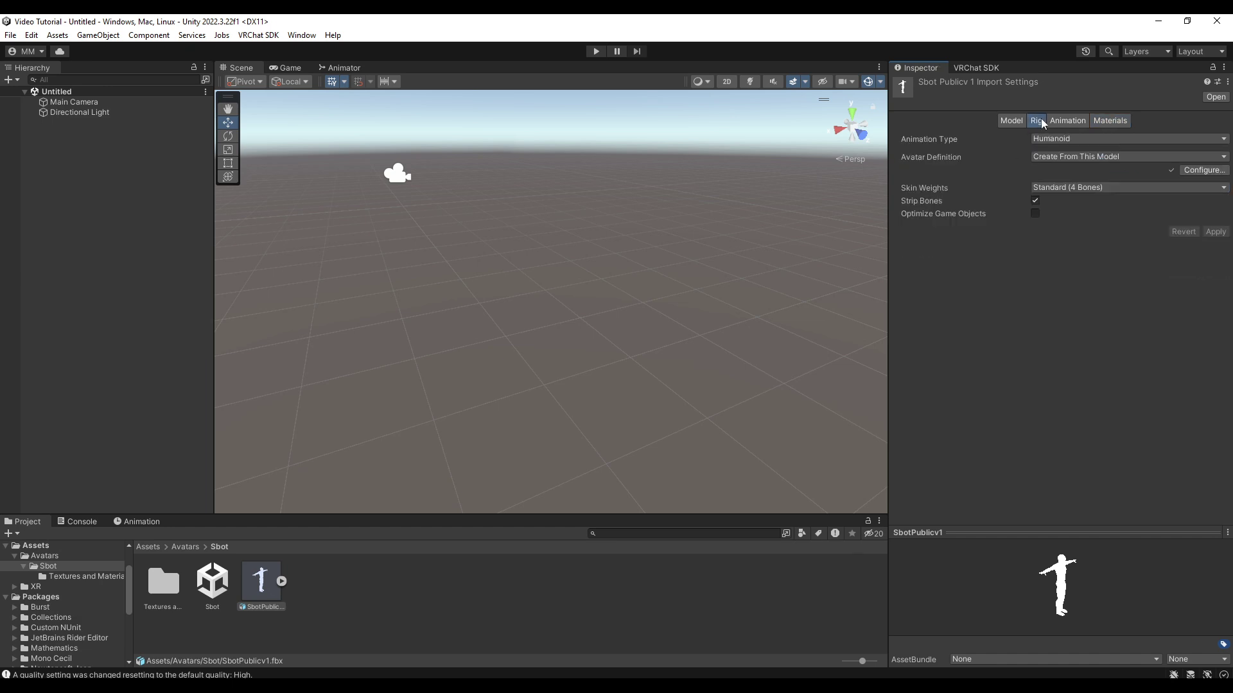
click(1214, 170)
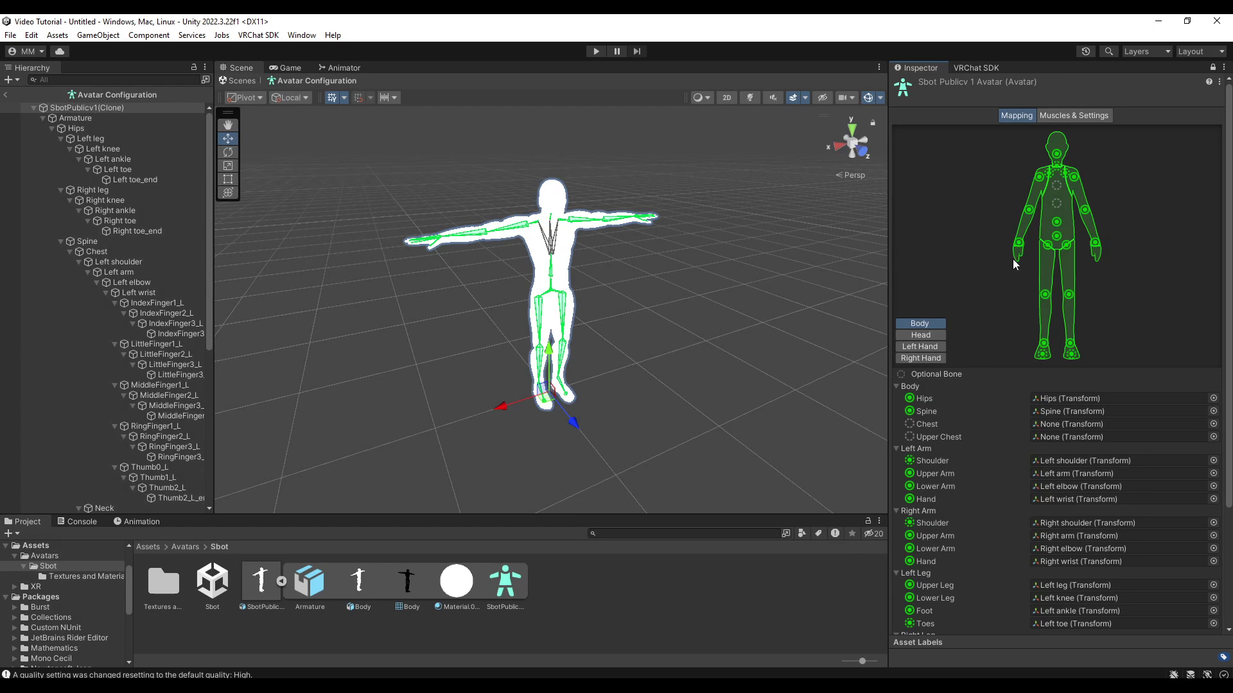
right_drag(765, 311, 721, 287)
key(w)
key(q)
key(s)
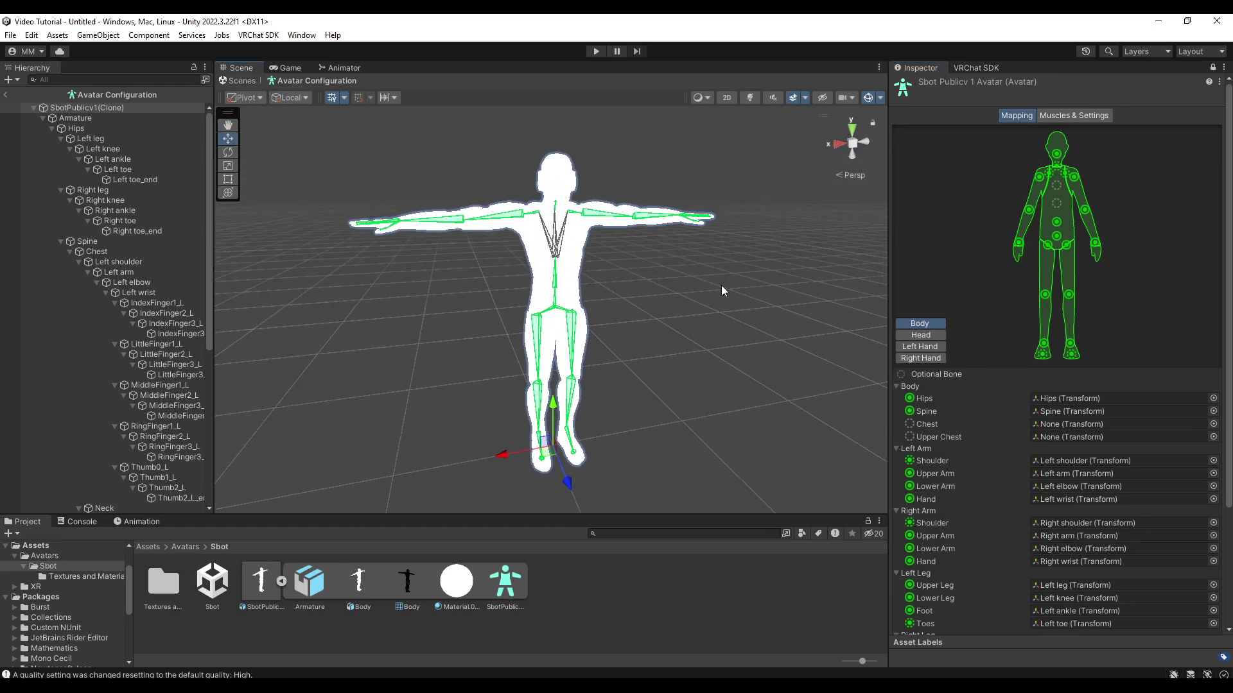
Assign the armature's Chest bone to the Chest slot in the body mapping
click(1055, 411)
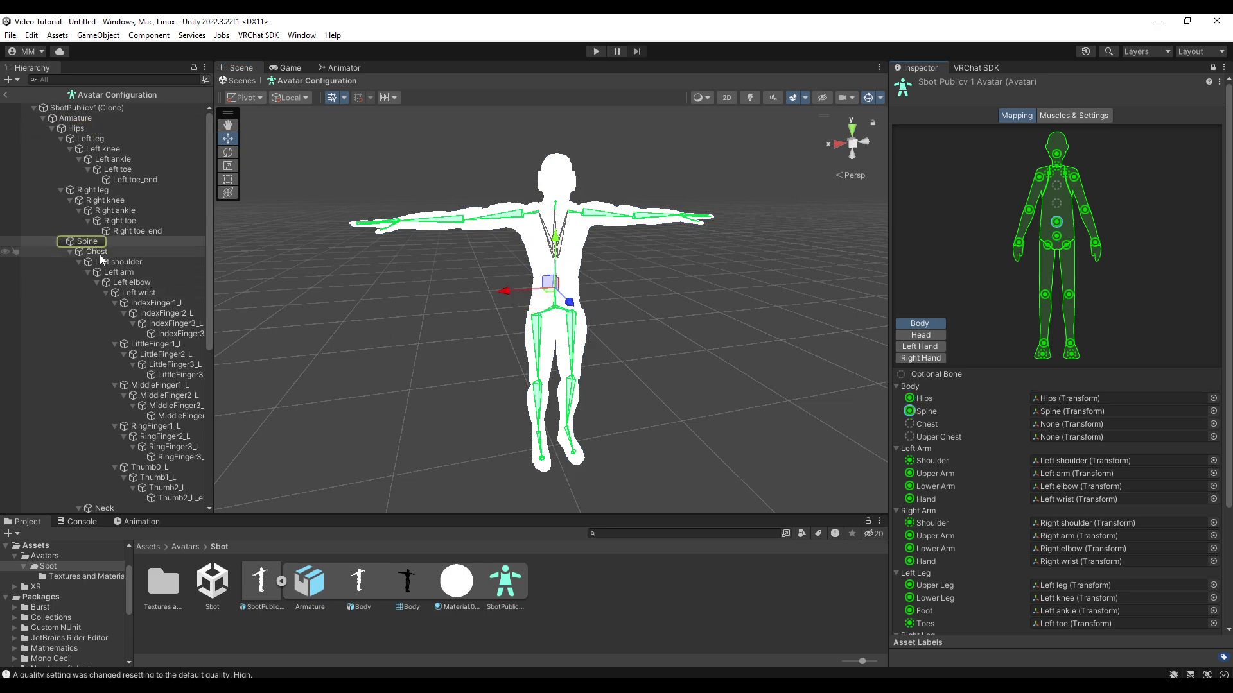
drag(359, 268, 1063, 425)
click(1064, 427)
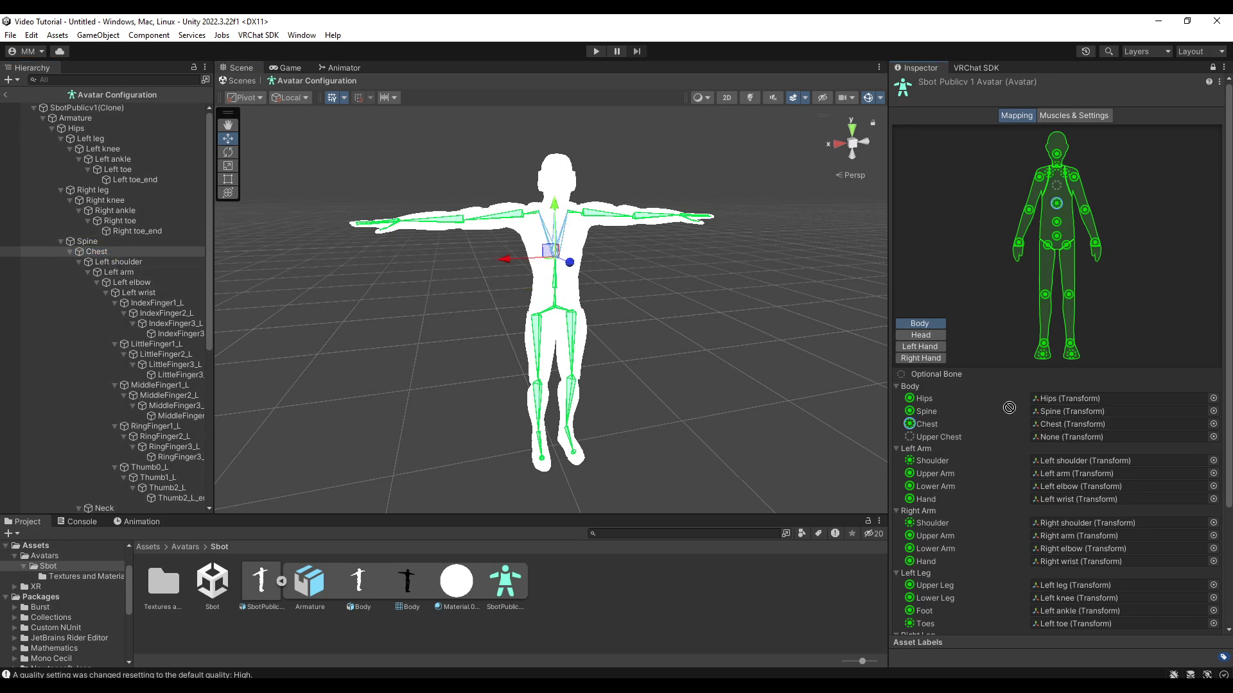
click(1059, 429)
drag(1057, 426, 1056, 427)
Check the Upper Chest slot and the left arm's shoulder, upper arm, lower arm and hand assignments in the body mapping
click(1057, 438)
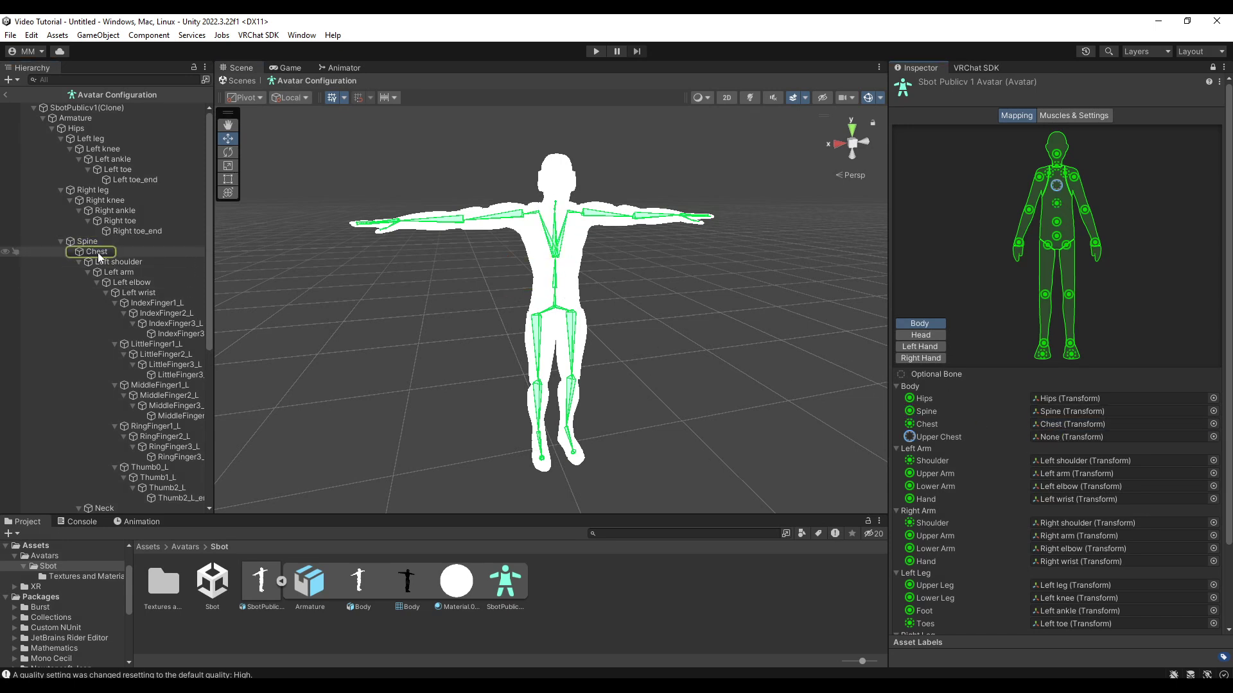
click(79, 262)
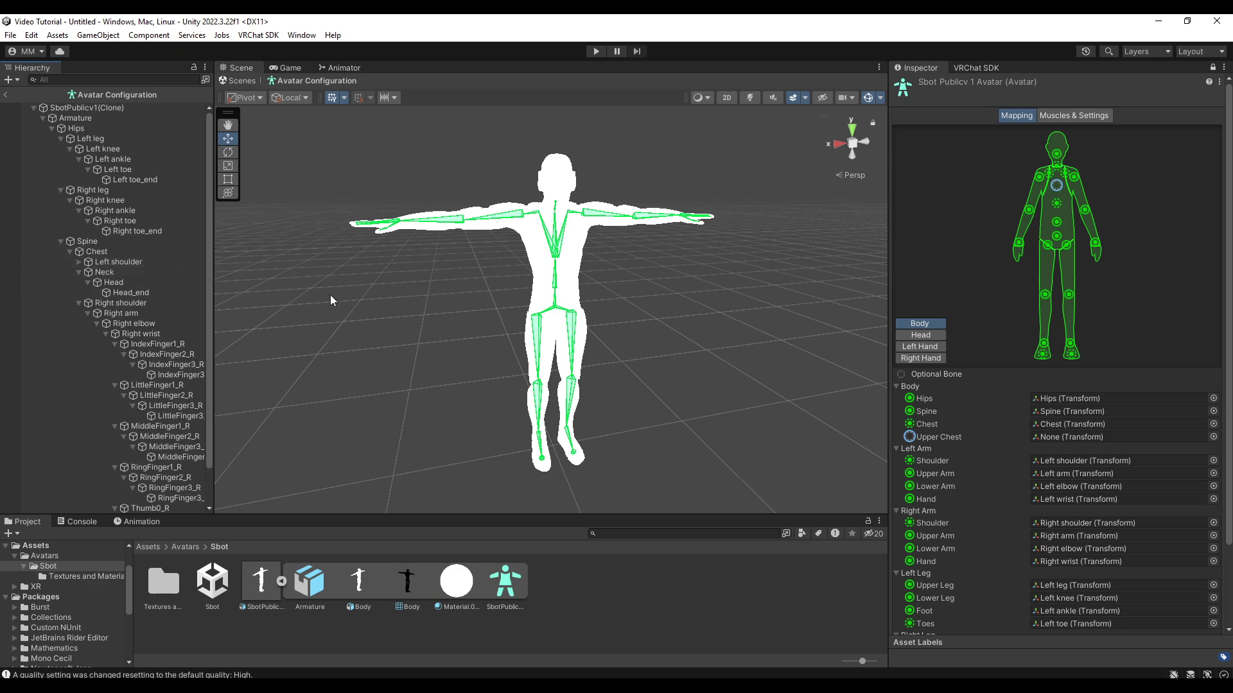
click(1070, 458)
click(1067, 473)
click(1065, 487)
click(1063, 498)
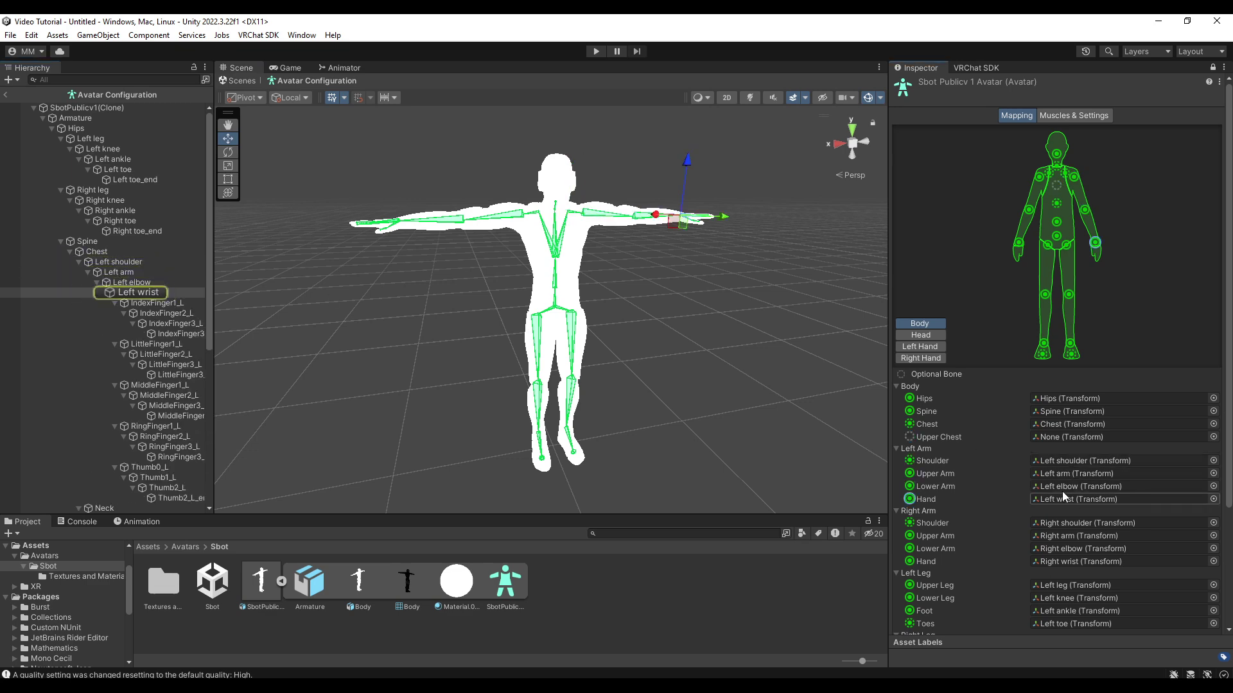
scroll(985, 448, down, 2)
scroll(1002, 456, down, 2)
scroll(1019, 465, up, 2)
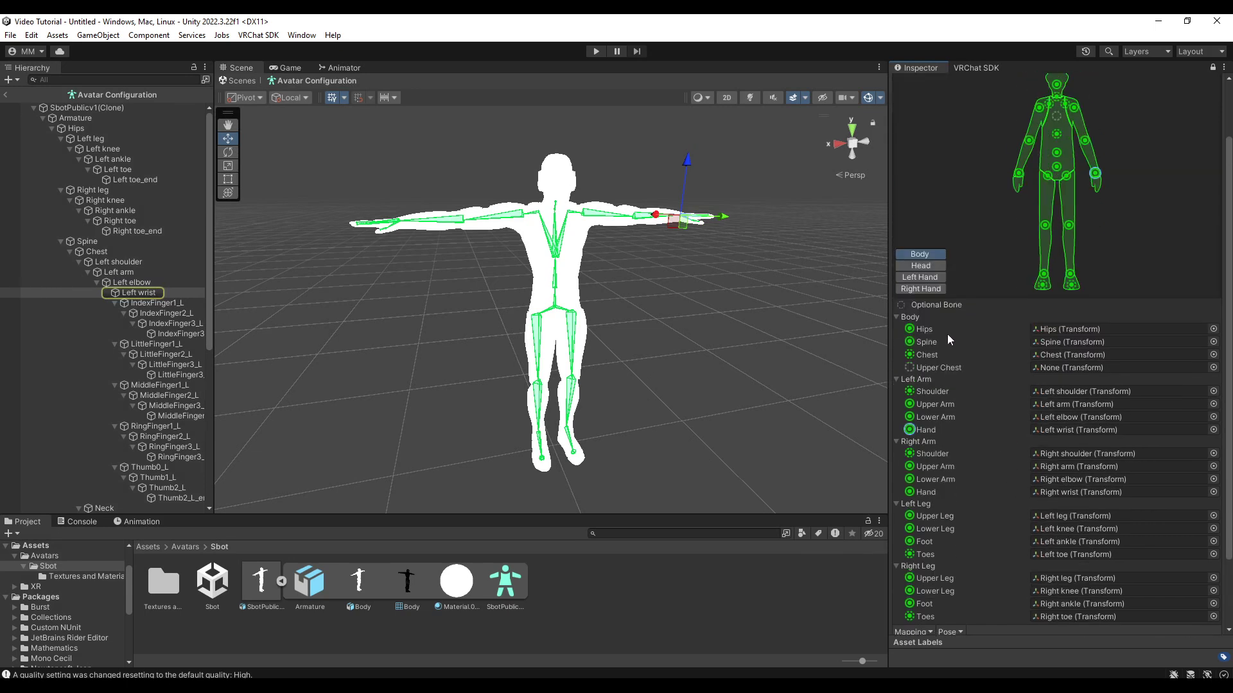
Examine the neck, head, eye and jaw bone assignments in the head mapping
click(918, 266)
click(1067, 343)
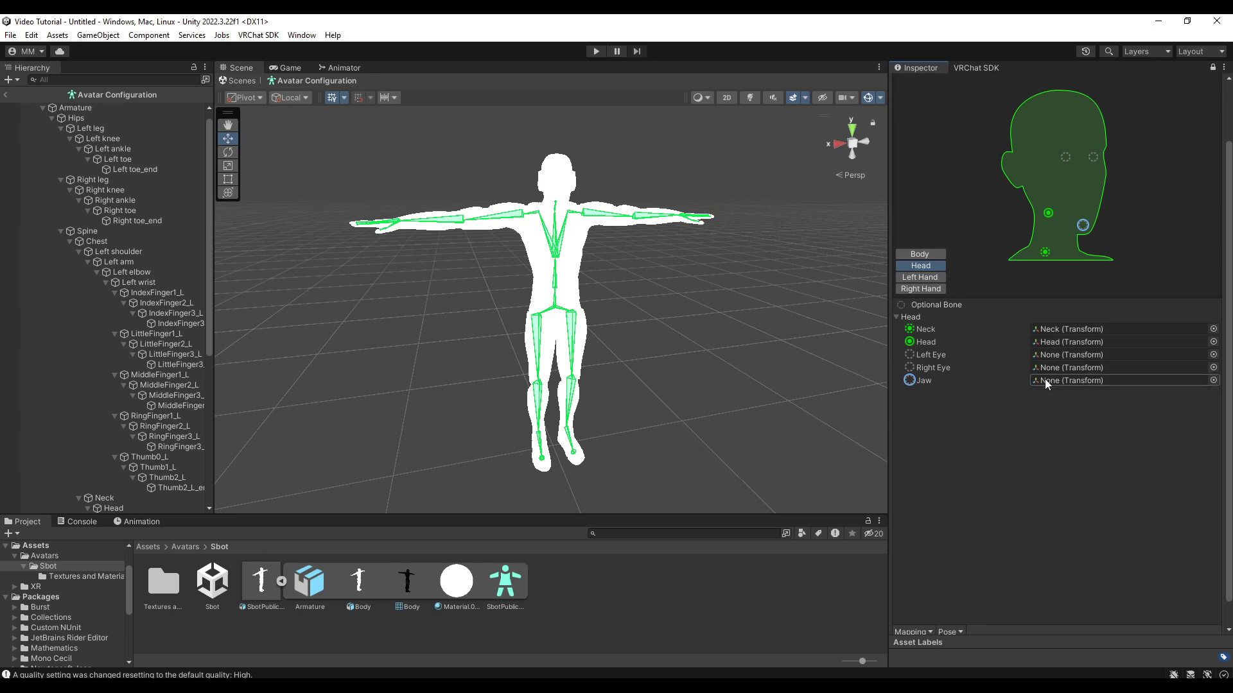
click(1048, 357)
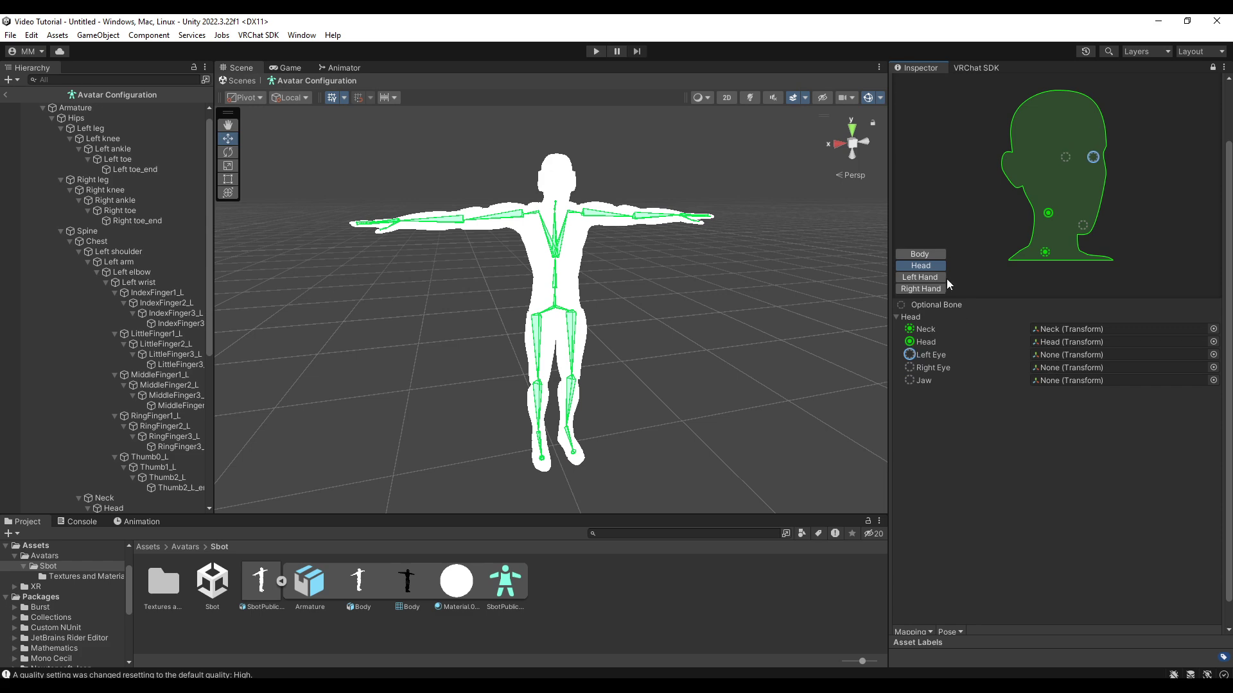
click(1040, 341)
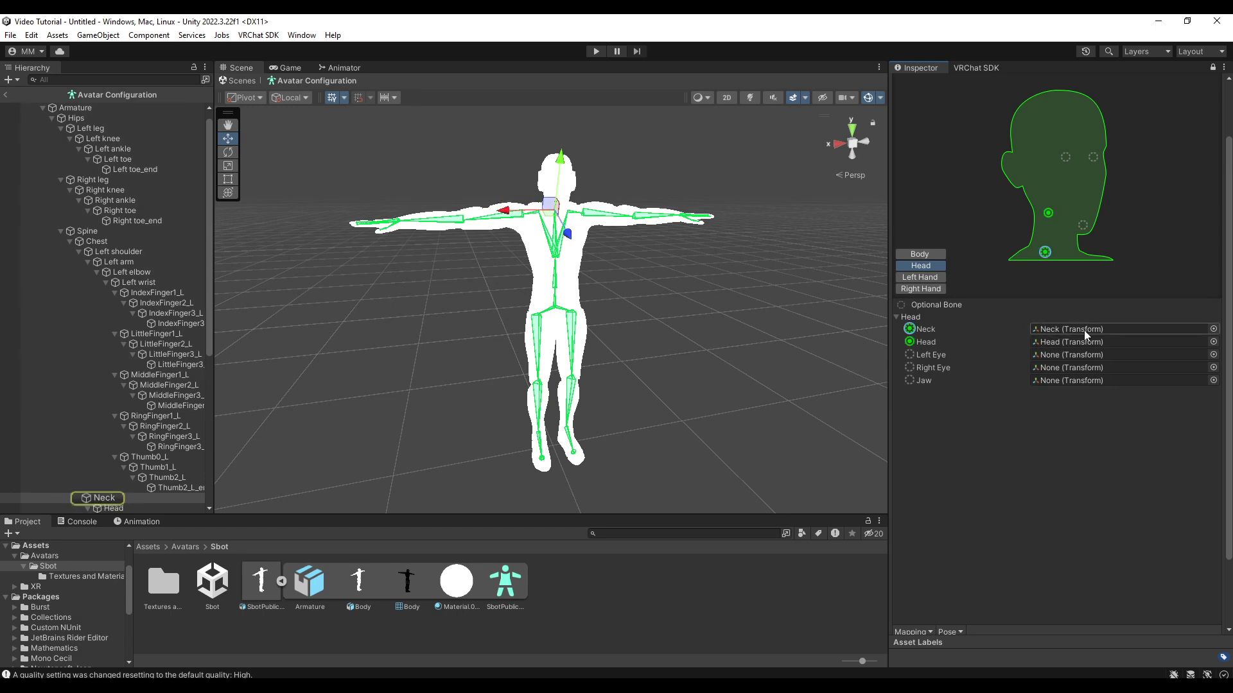
Clear the Neck slot in the head mapping and reassign the armature's Neck bone to it, searching the transforms for "neck"
click(911, 333)
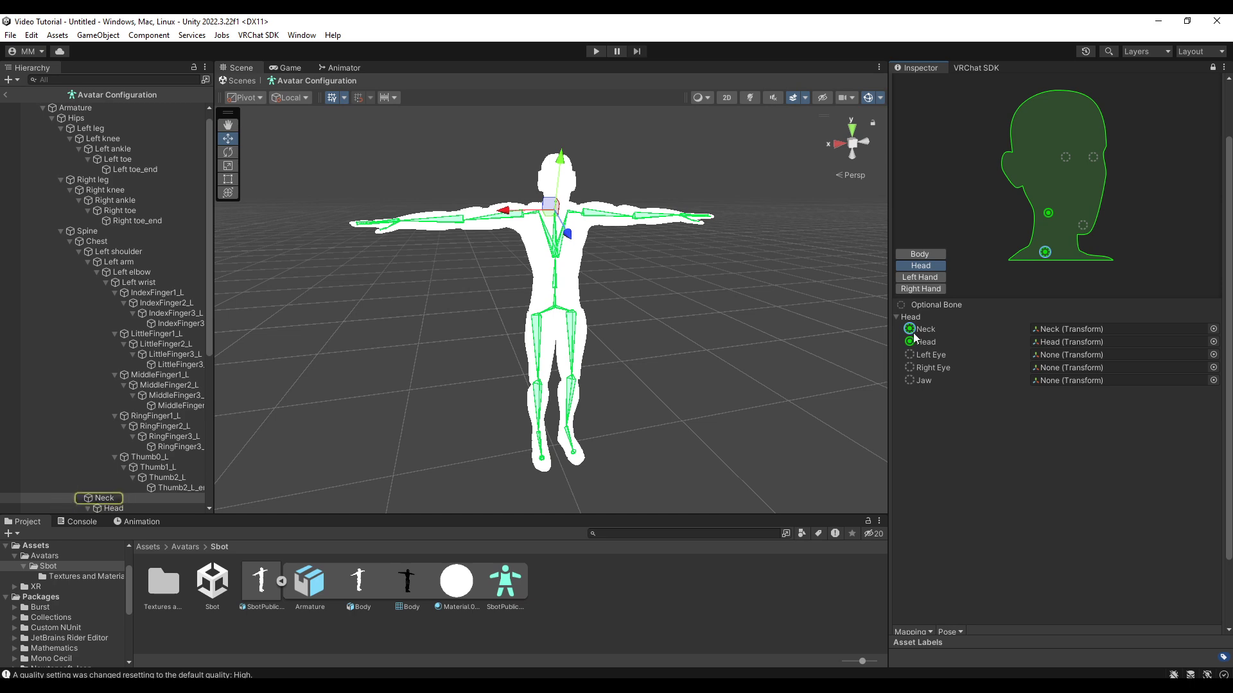
key(Delete)
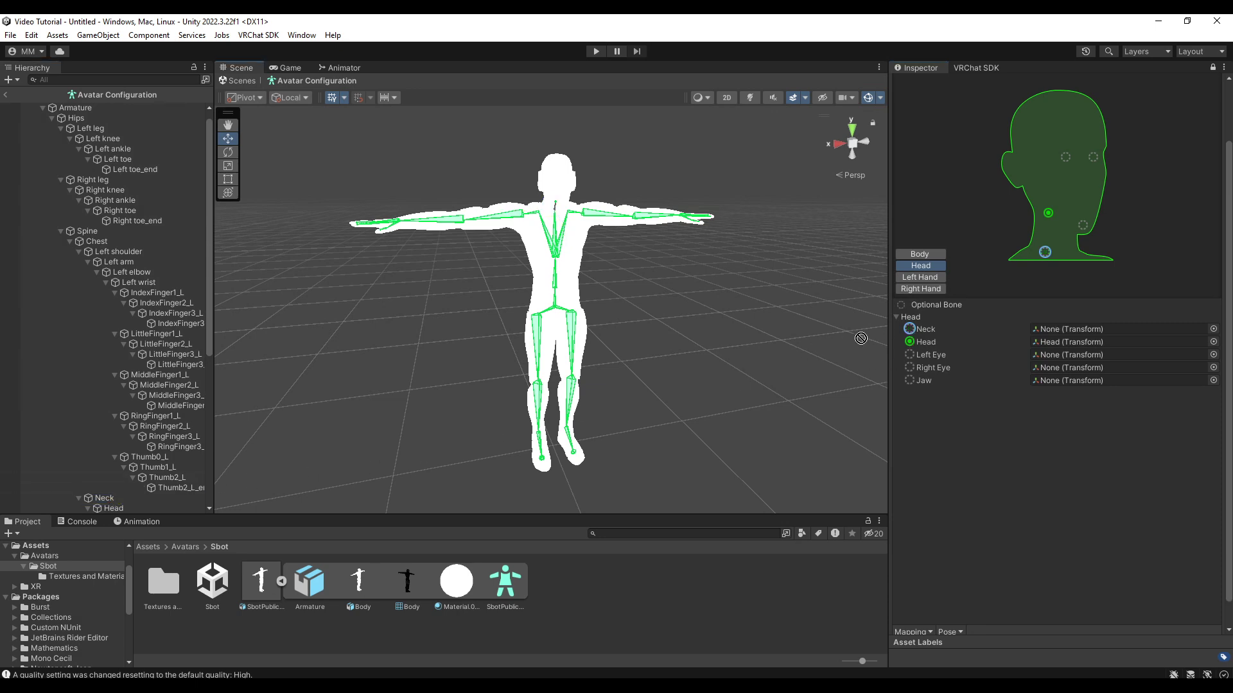
click(1213, 329)
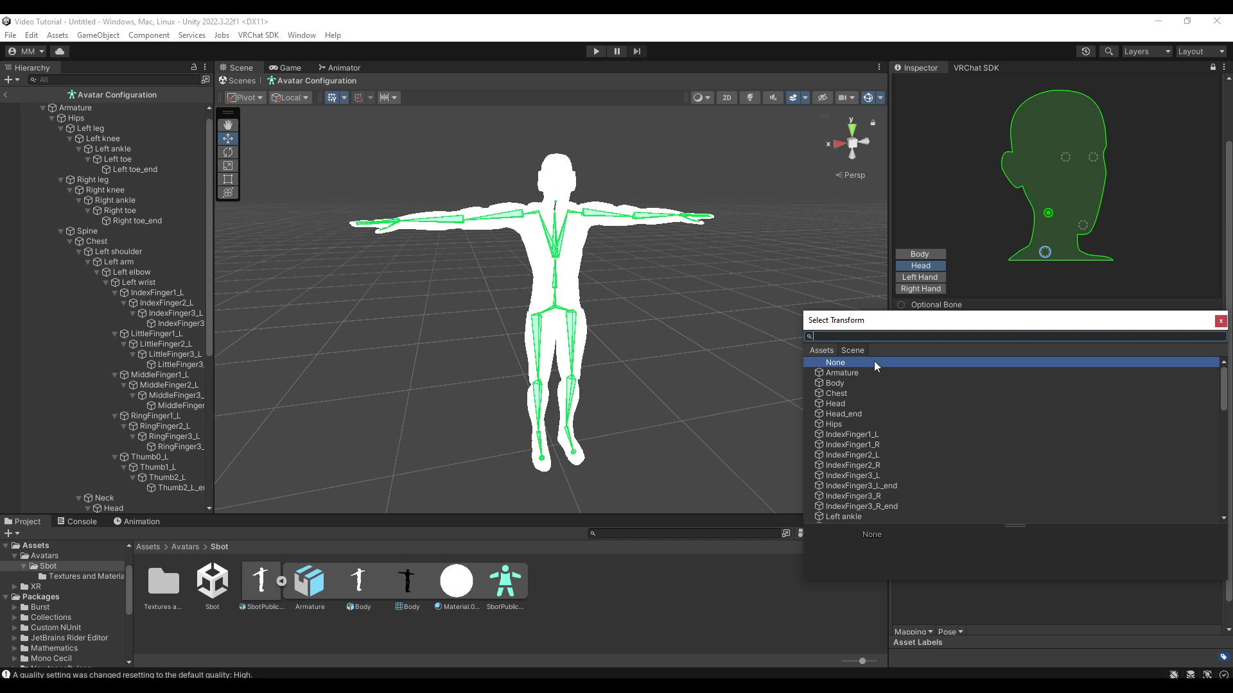
text(neck)
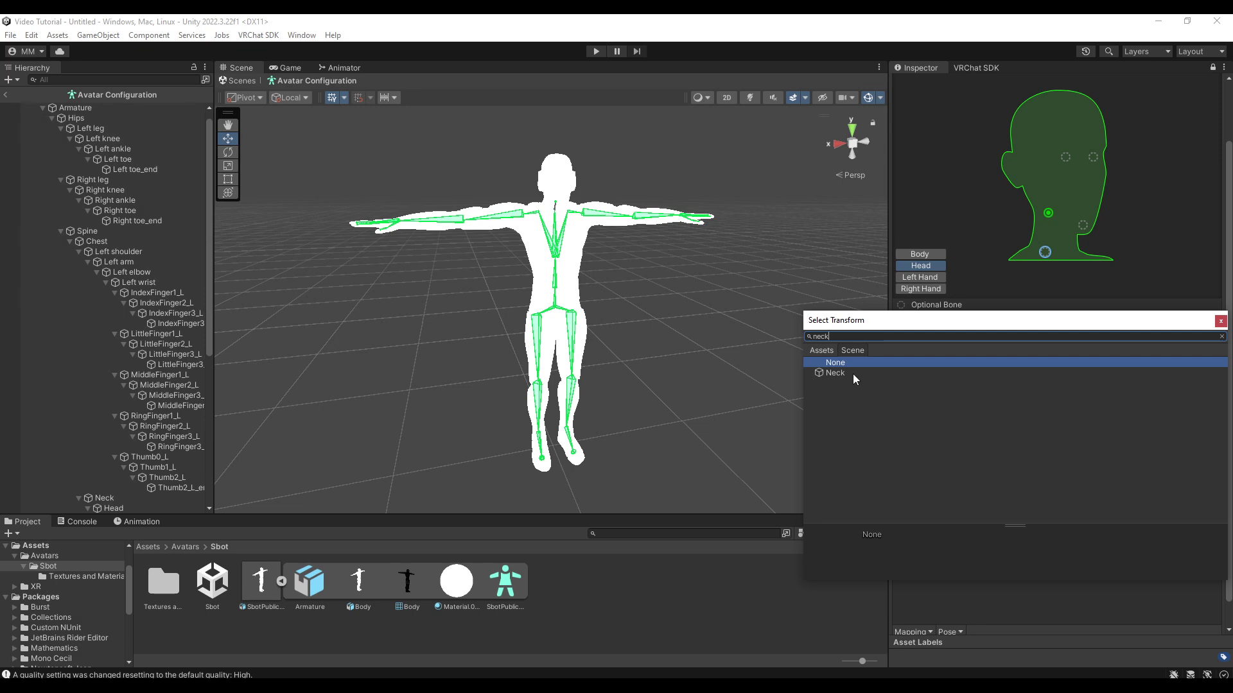
double_click(853, 375)
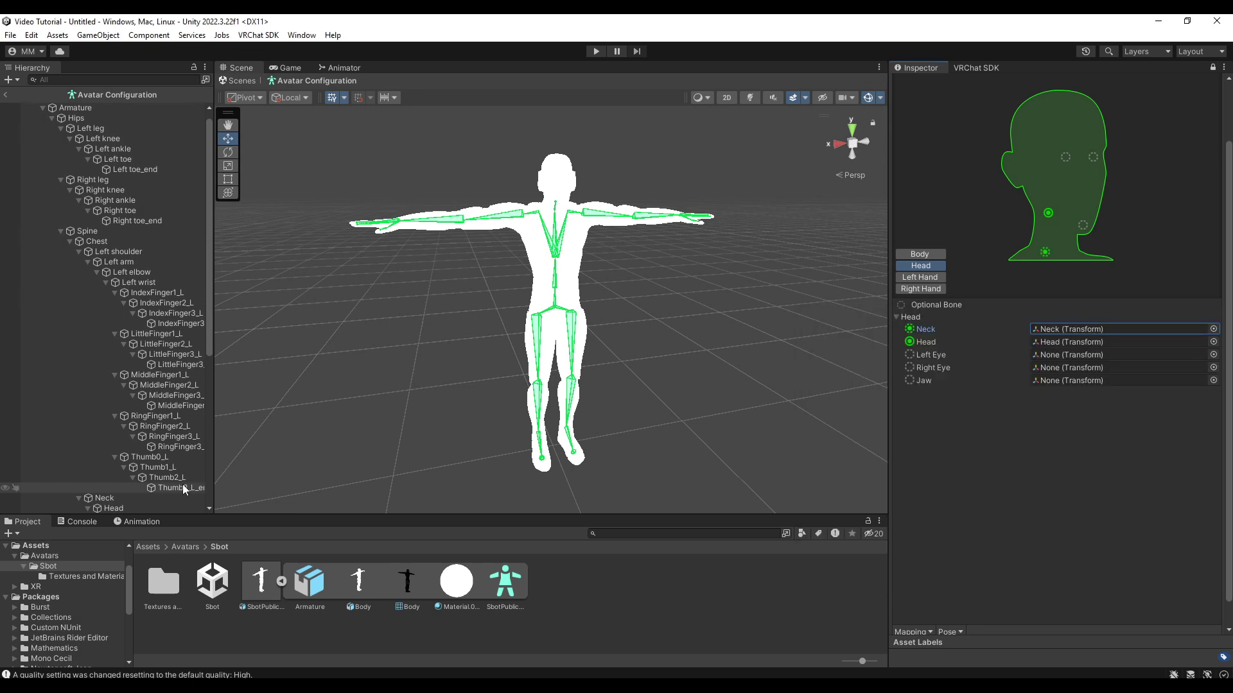
scroll(149, 467, down, 2)
drag(103, 422, 1071, 330)
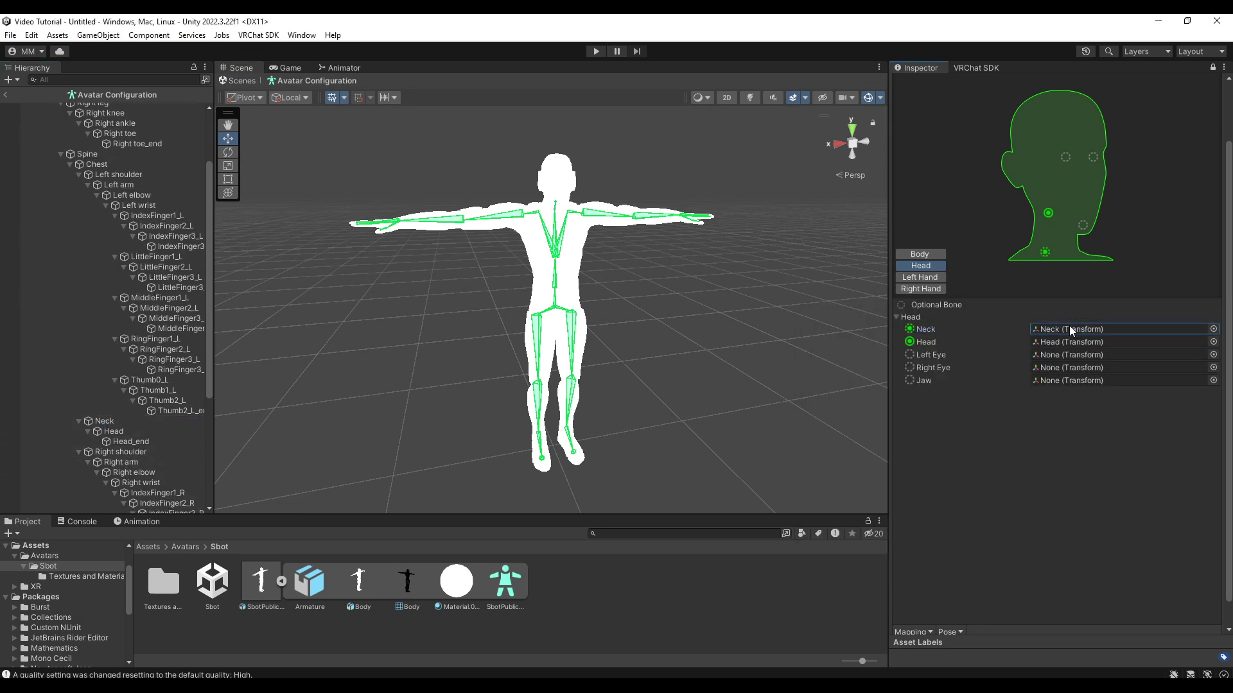
View the mapped skeleton from the front and apply the avatar's bone mapping
right_drag(808, 364, 793, 341)
key(w)
key(s)
scroll(1031, 350, up, 3)
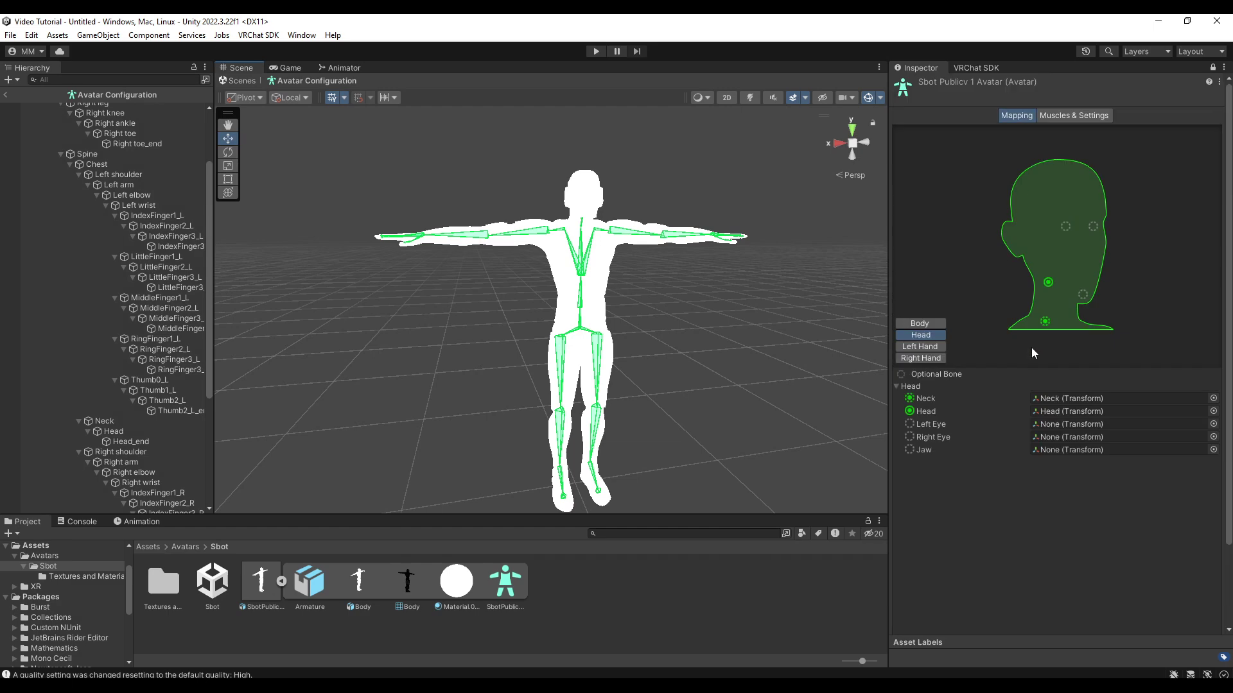
scroll(1079, 418, down, 4)
click(1178, 623)
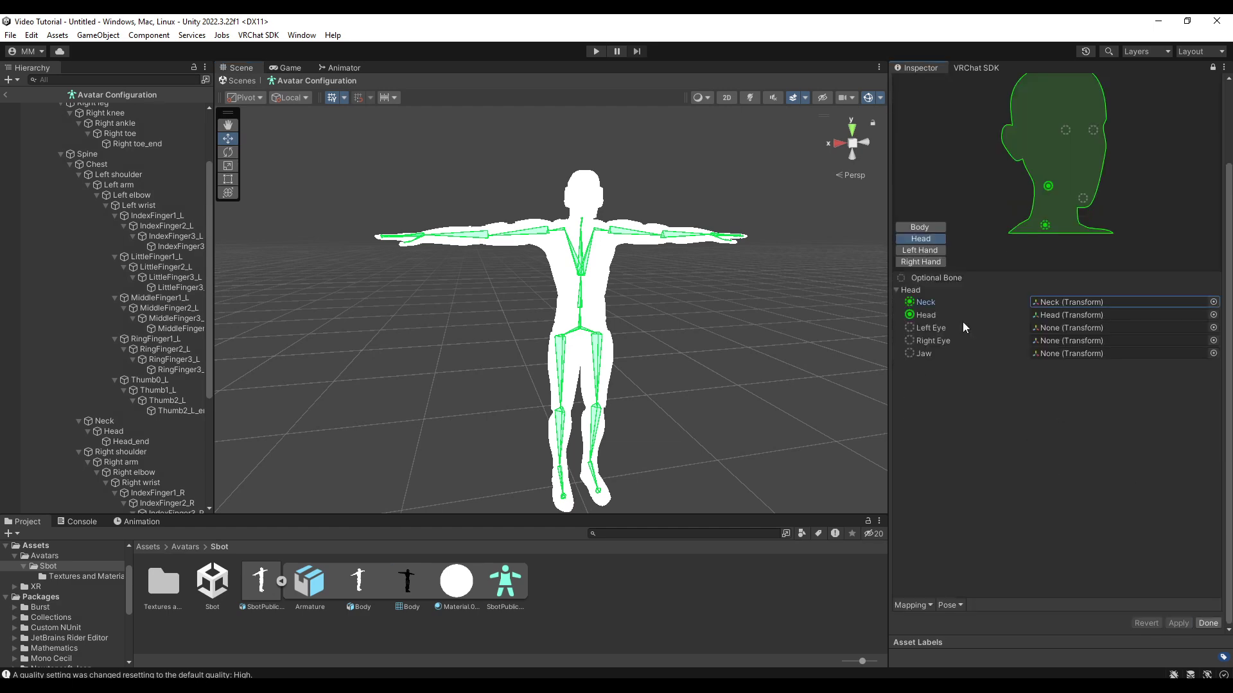
Preview the avatar's muscle movement in Muscles & Settings and finish the avatar configuration
click(927, 229)
scroll(1034, 417, up, 3)
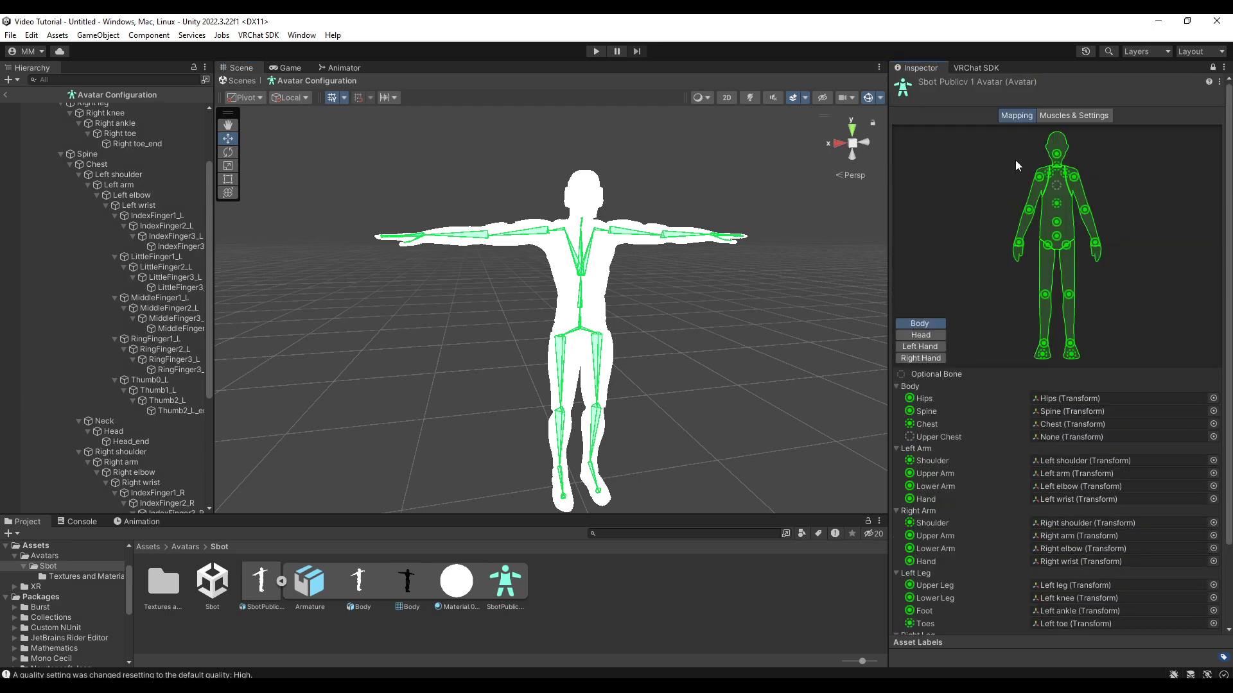
click(1073, 122)
right_drag(783, 215, 722, 214)
drag(918, 158, 938, 228)
click(919, 169)
click(1216, 488)
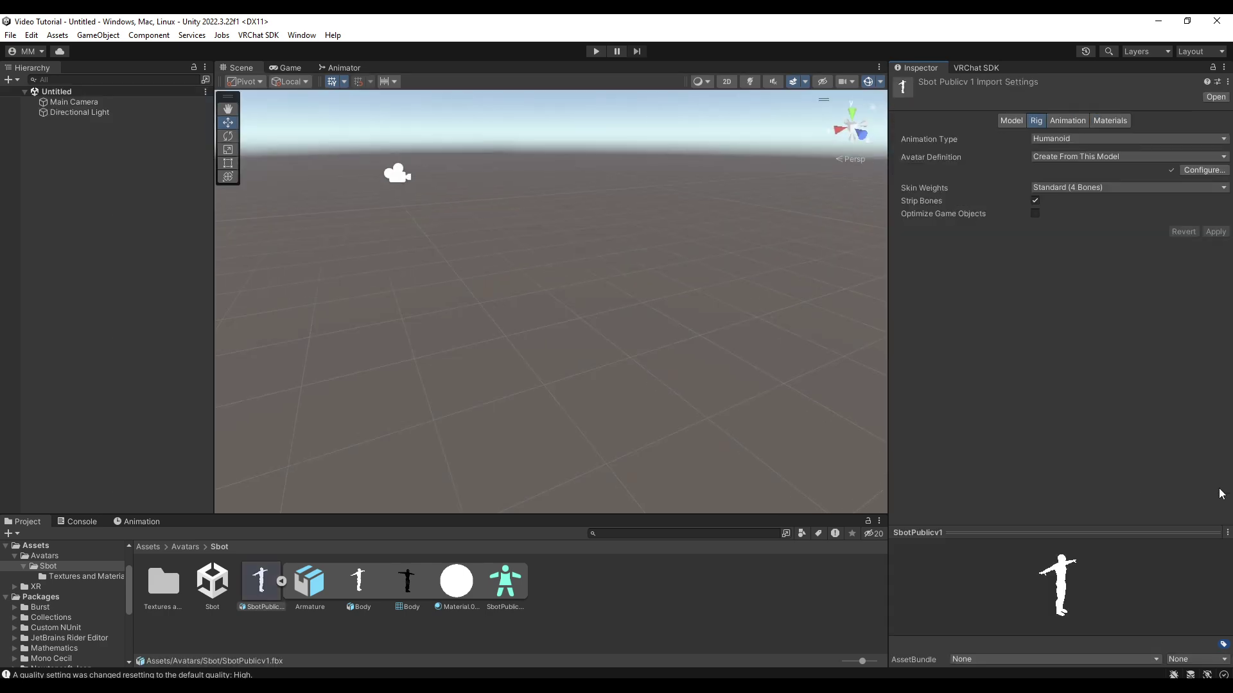
Place the SbotPublicv1 model in the scene hierarchy and select it
right_drag(844, 366, 717, 286)
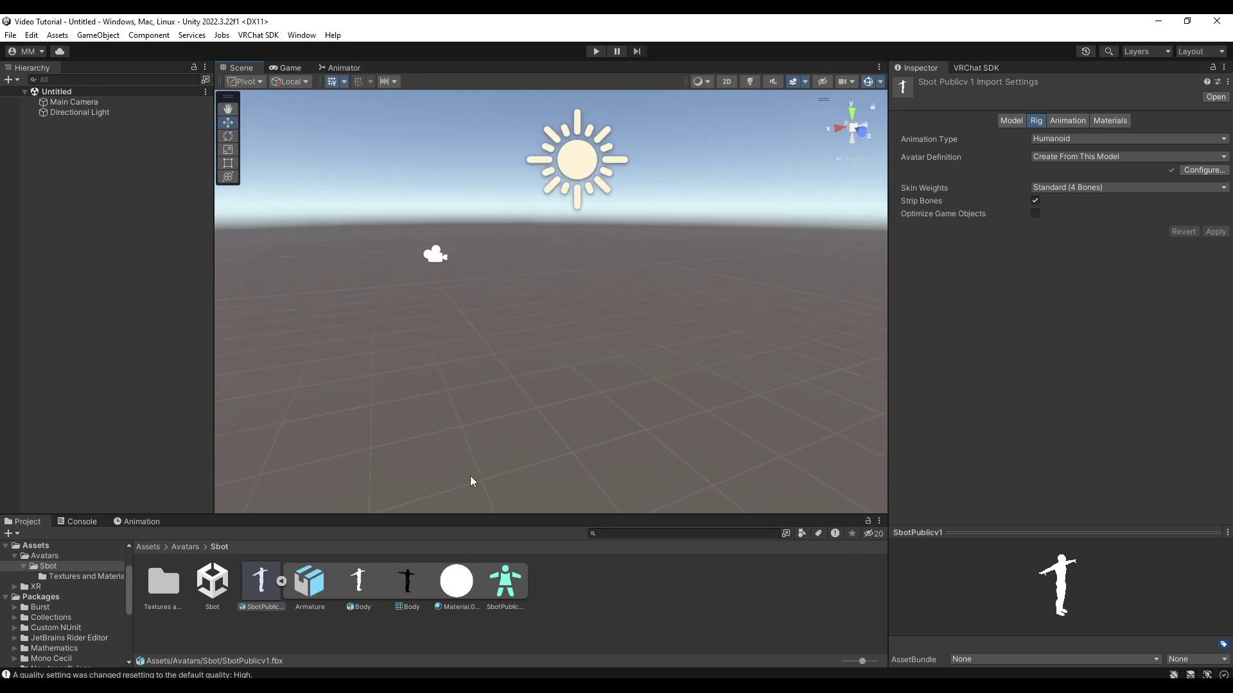
click(280, 581)
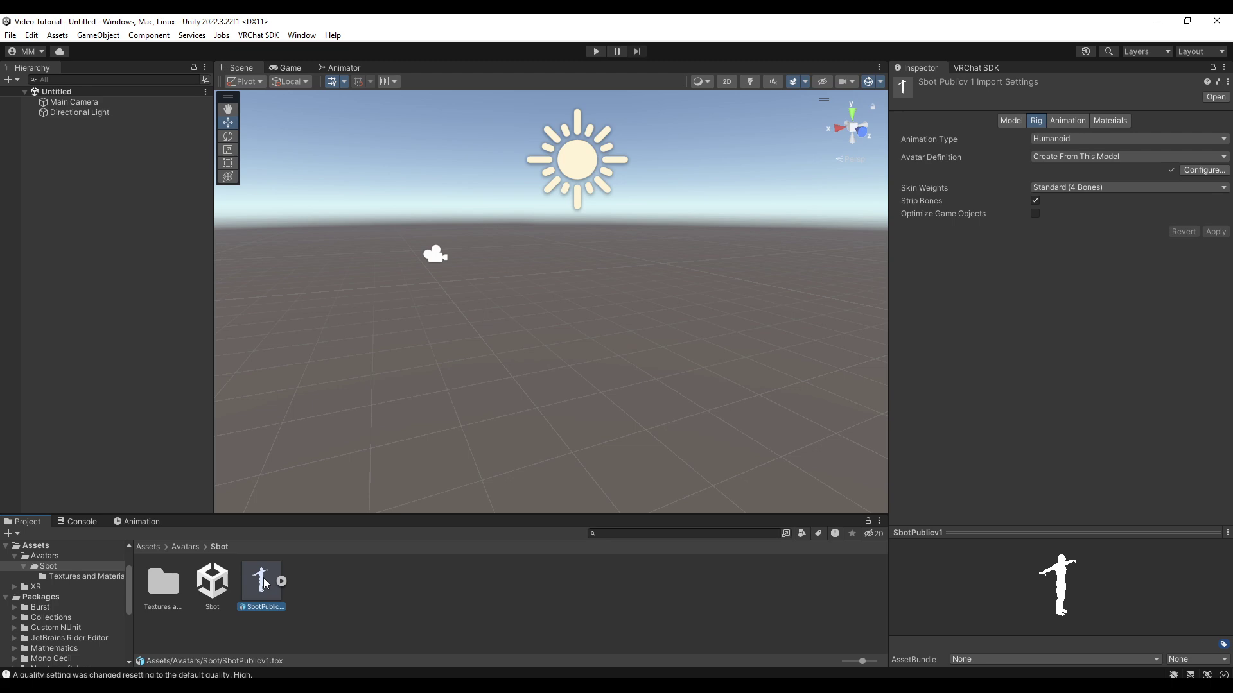
drag(263, 587, 112, 360)
right_drag(443, 251, 391, 209)
key(w)
key(s)
click(60, 123)
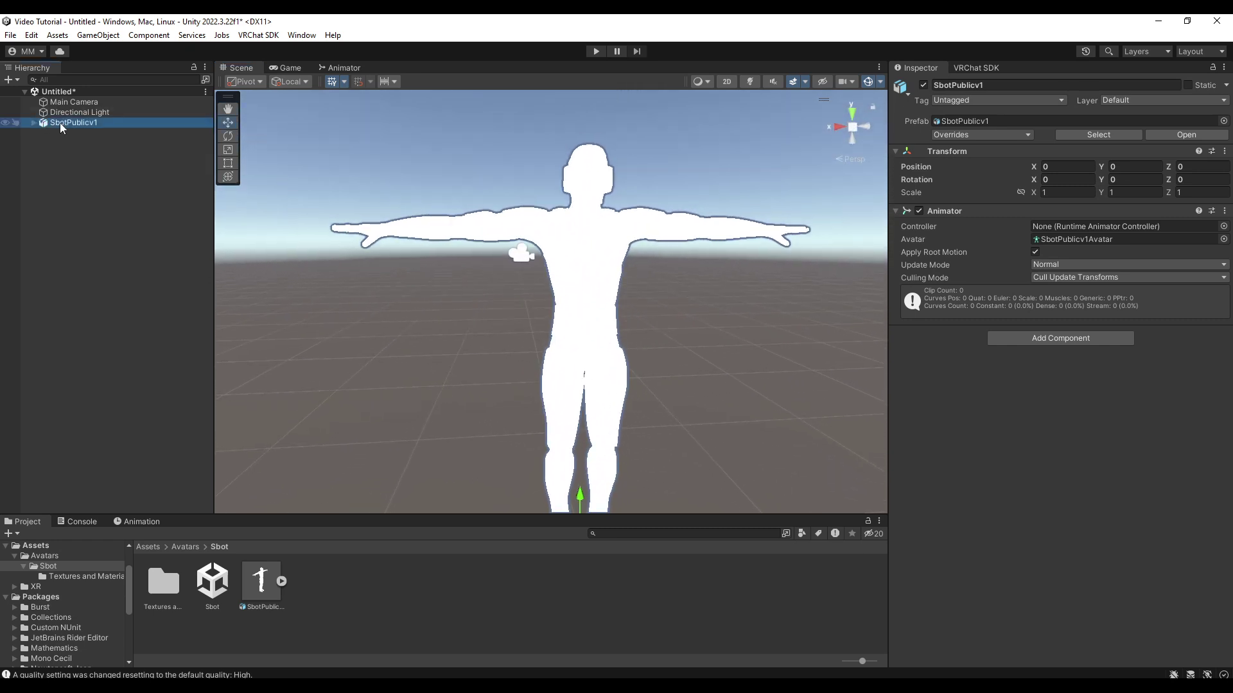
Examine the avatar's object structure by viewing its Armature, Hips and Body objects
click(33, 120)
click(43, 133)
click(68, 144)
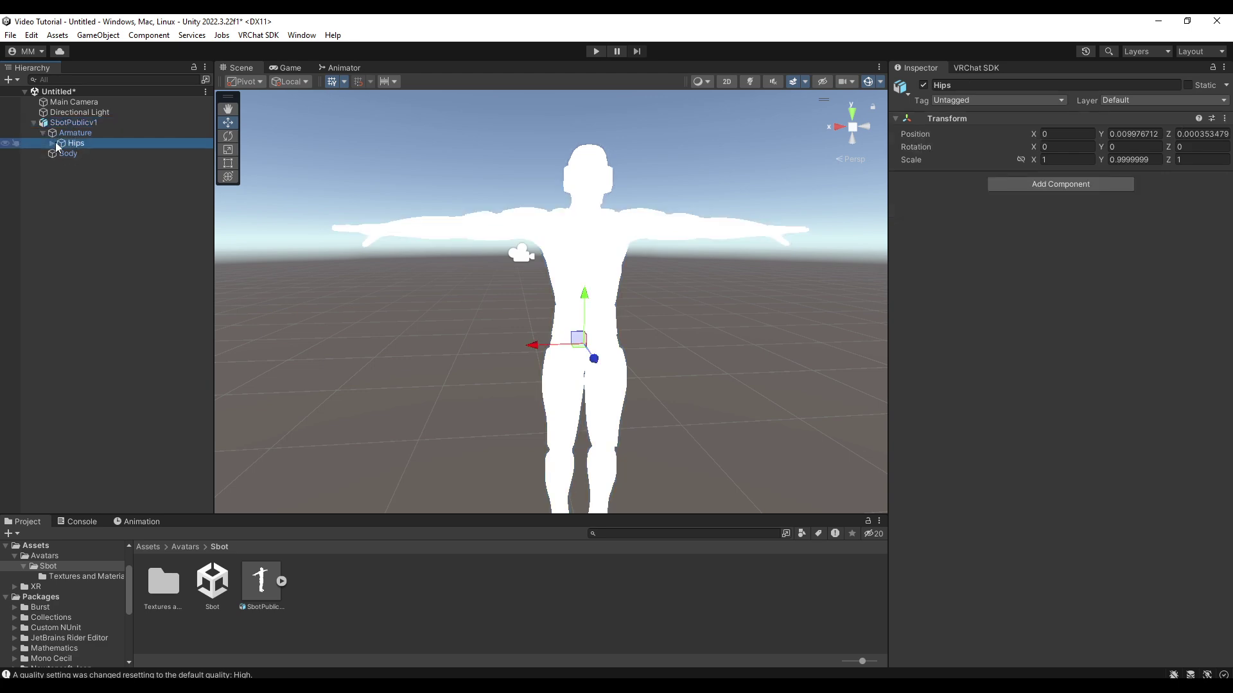
click(59, 155)
click(59, 133)
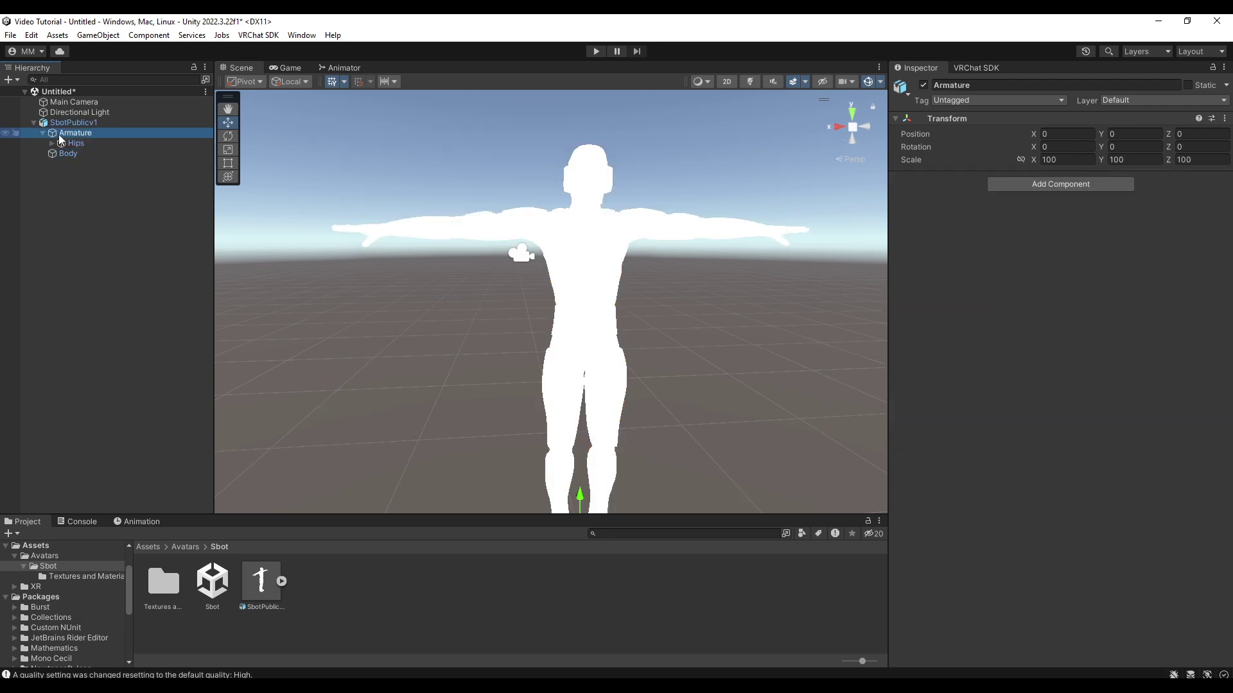
click(67, 154)
alt+drag(517, 245, 630, 284)
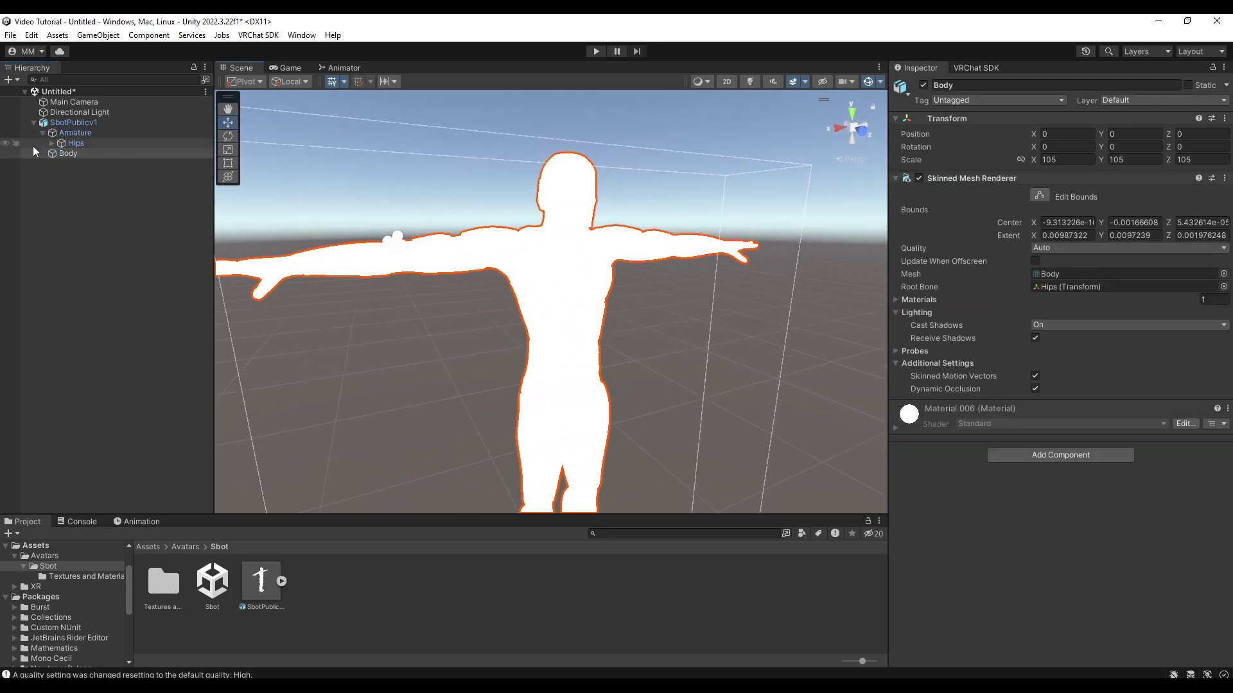
click(59, 153)
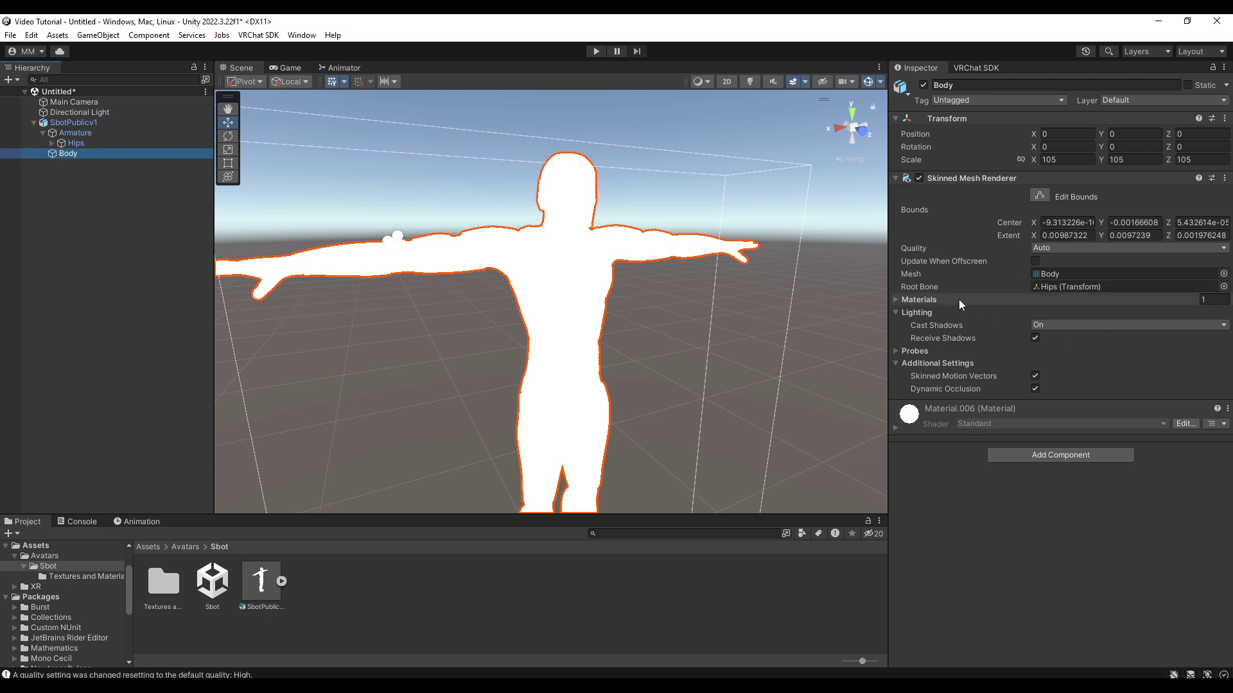
Inspect the Body mesh's material list and probe settings, and view its Element 0 material's properties
click(893, 301)
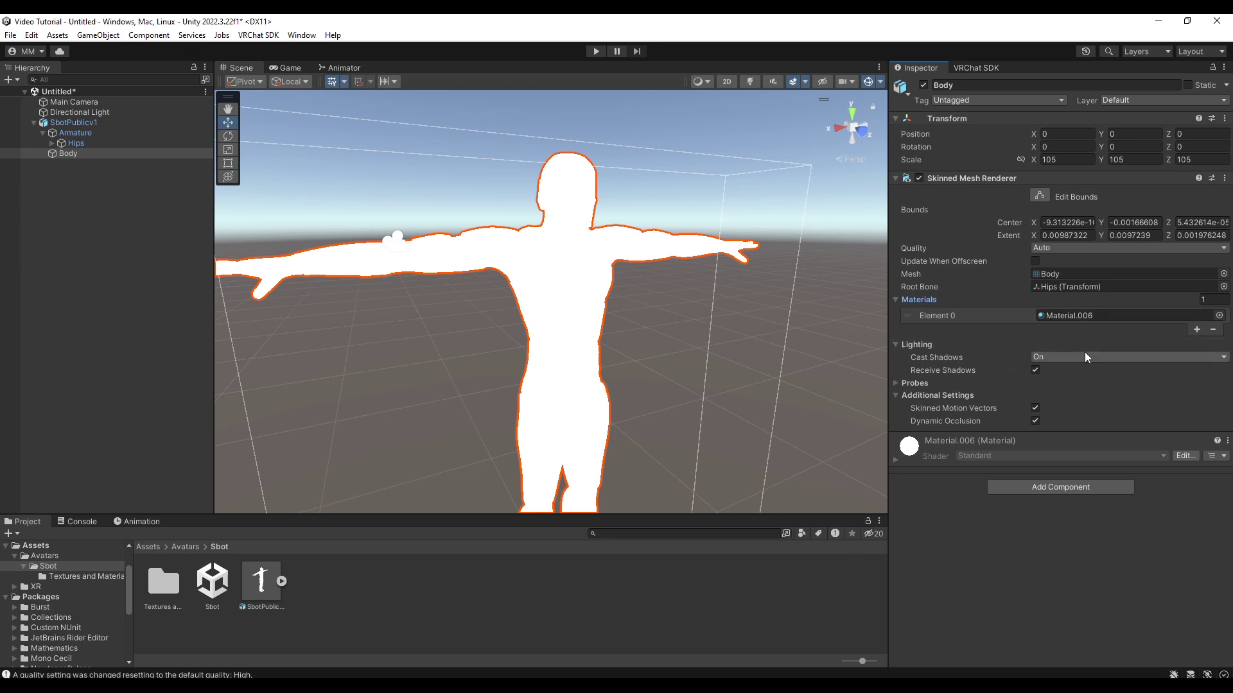
click(895, 384)
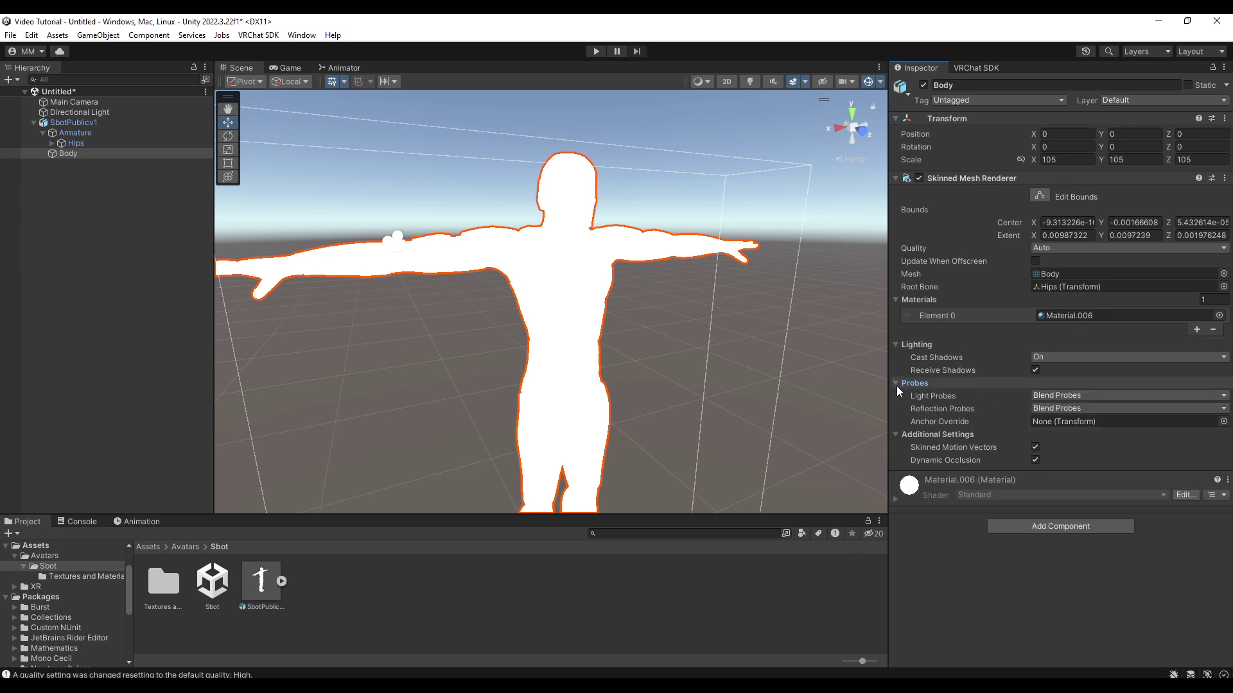
click(896, 384)
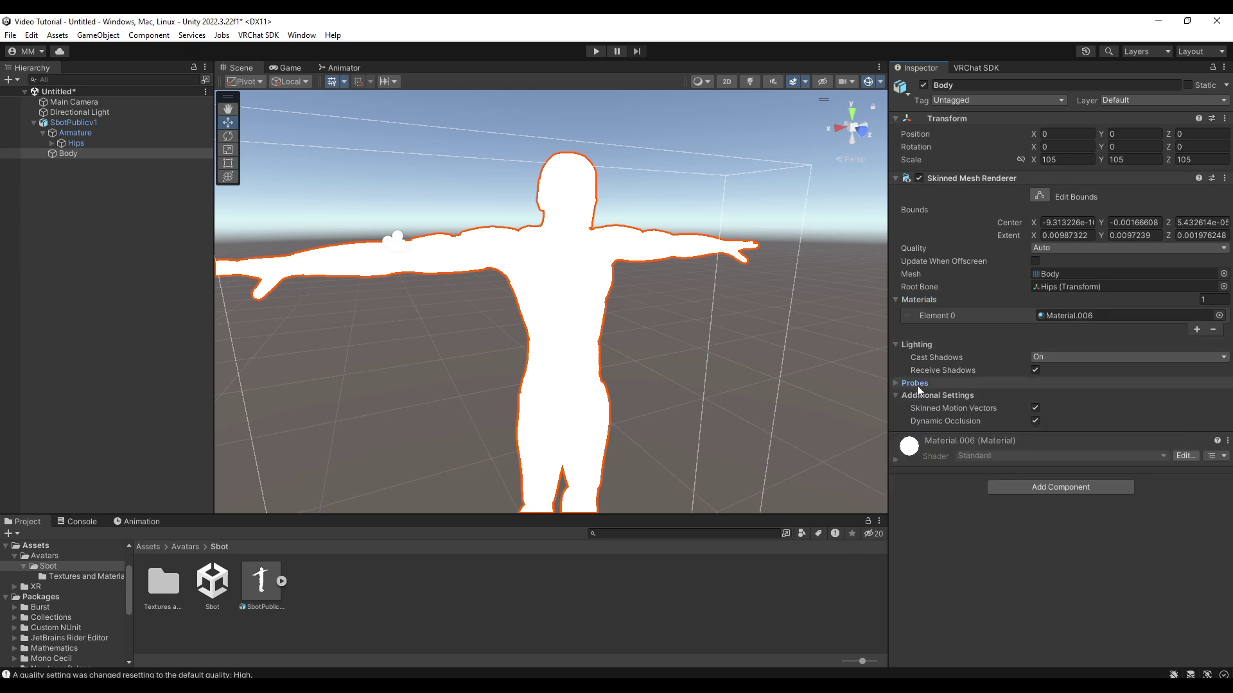
click(1069, 313)
click(458, 581)
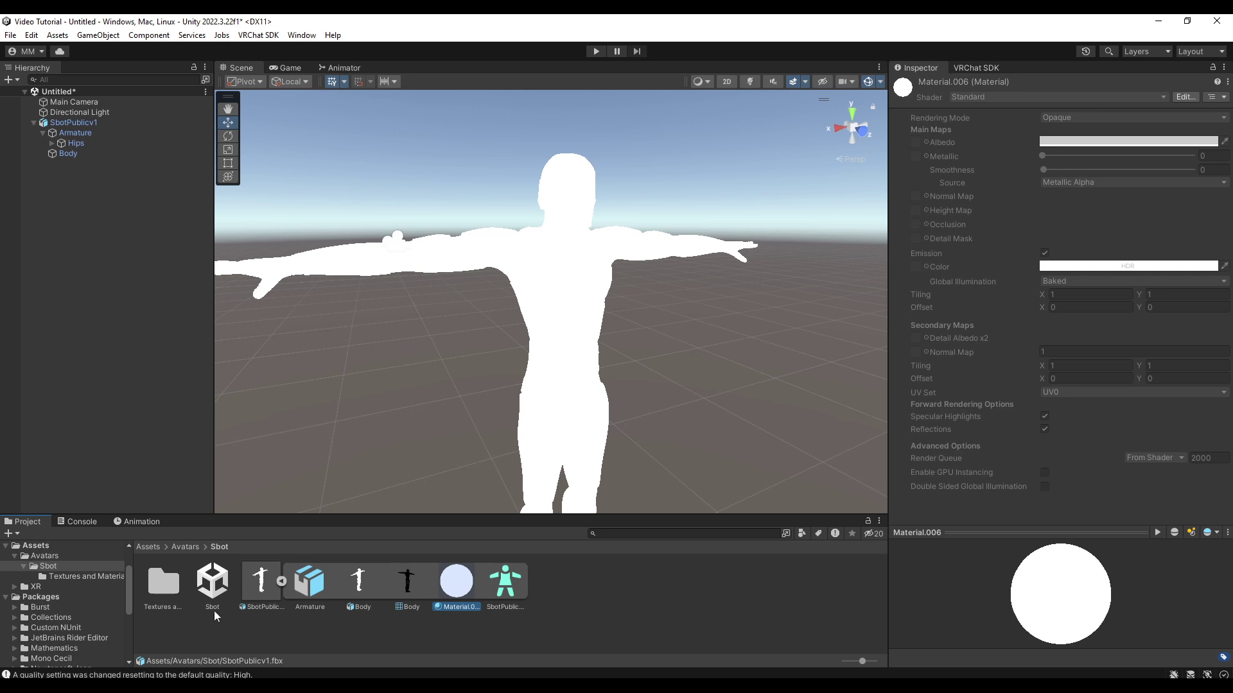
Open the Textures and Materials folder and view the properties of the supplied Sbot material
click(281, 581)
double_click(170, 587)
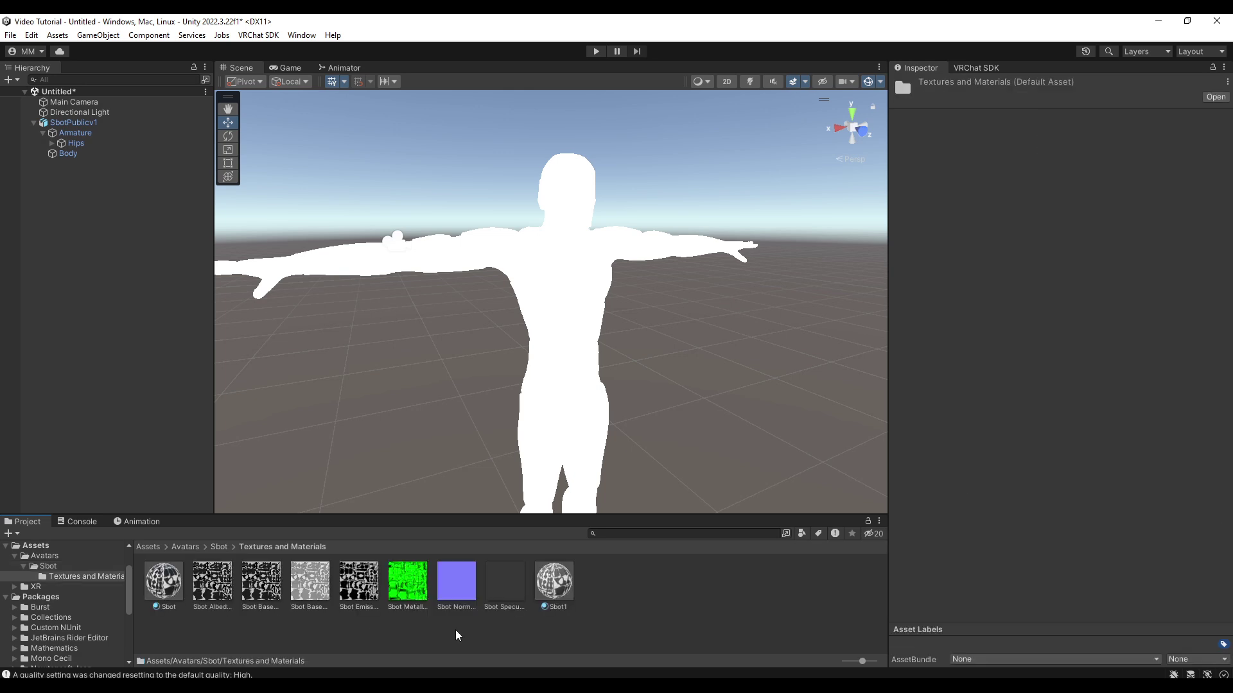
click(554, 581)
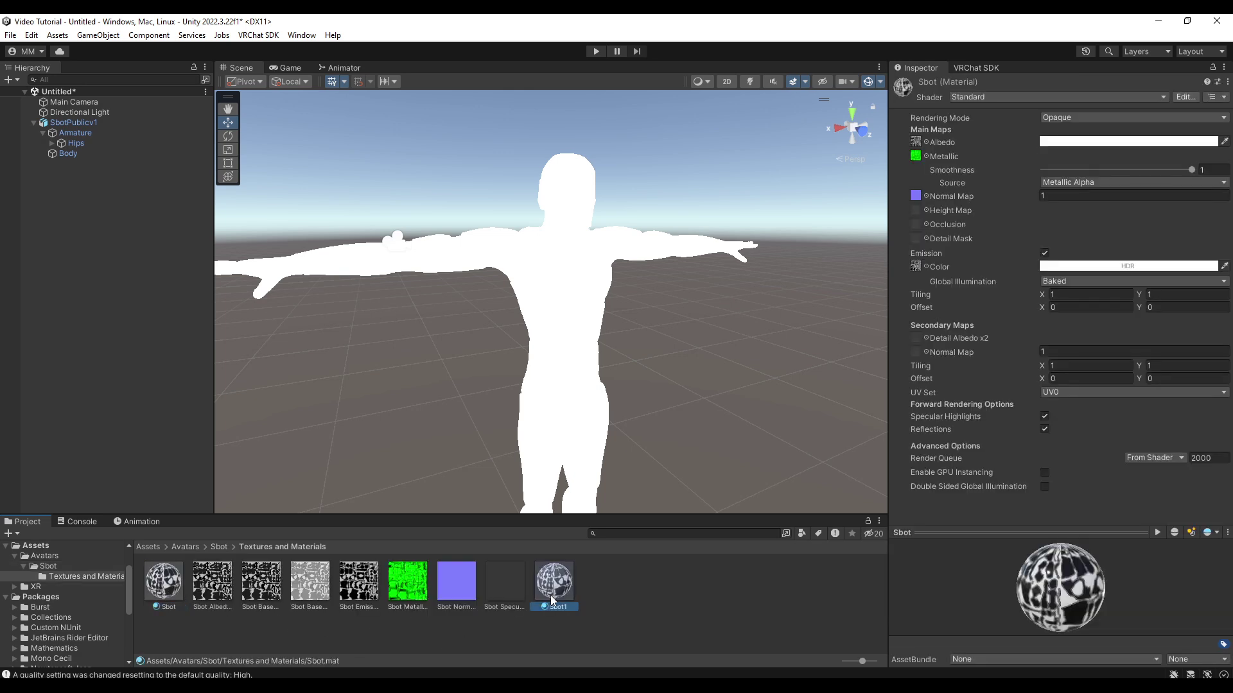
click(475, 641)
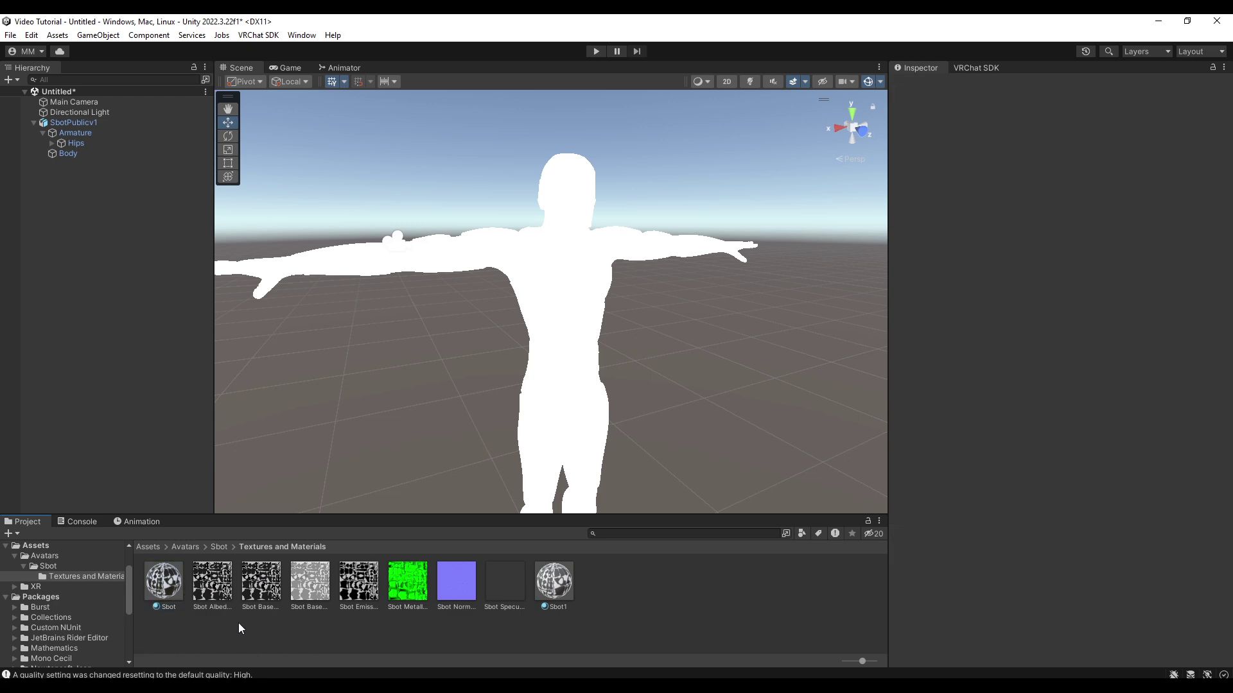
Create a new material named oishnefiojknwef in the Textures and Materials folder
right_click(222, 633)
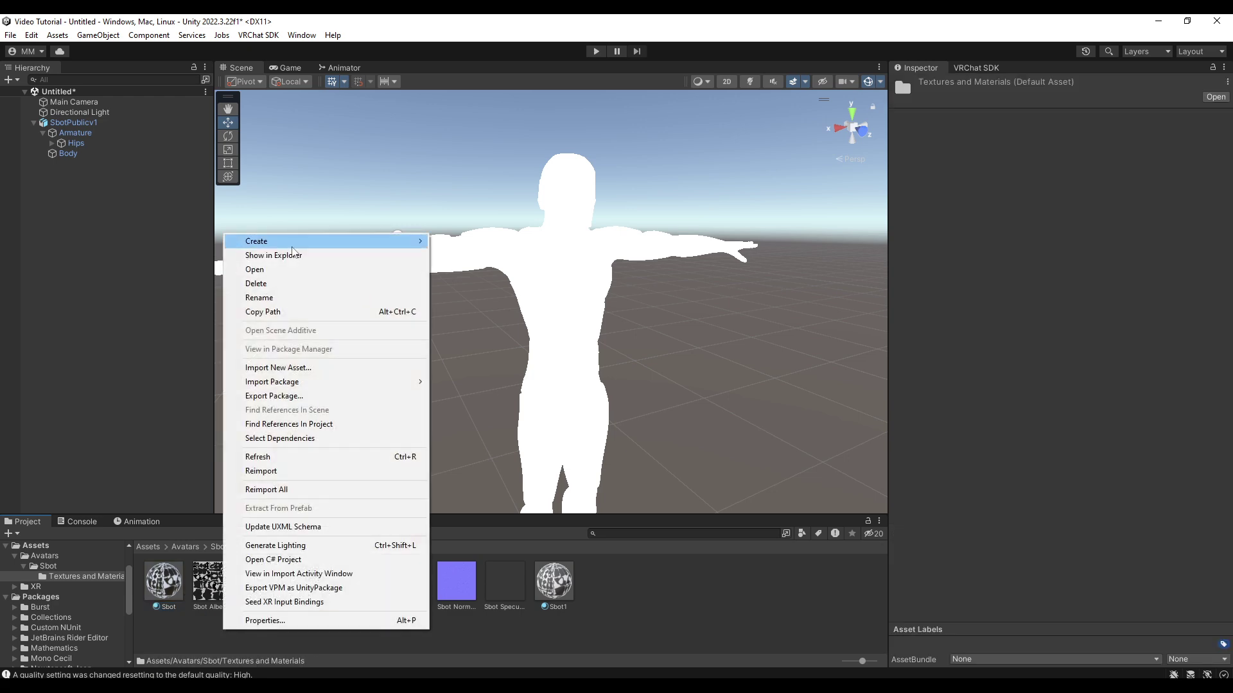
mouse_move(360, 241)
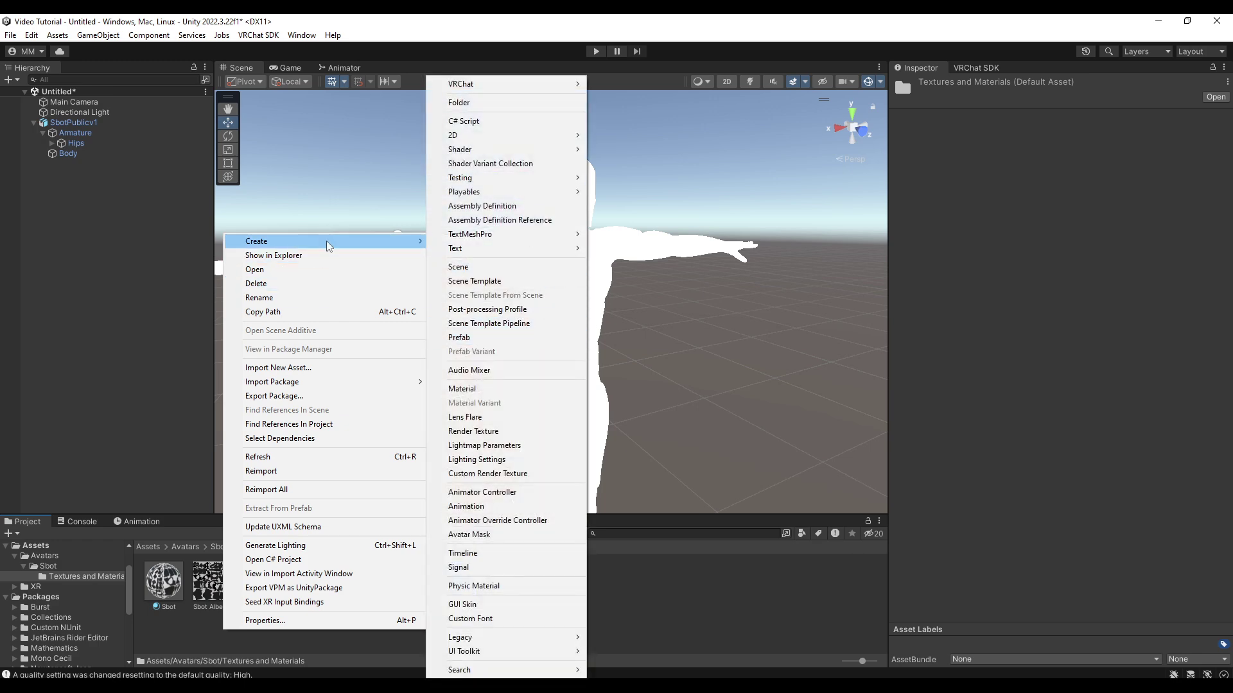
click(465, 391)
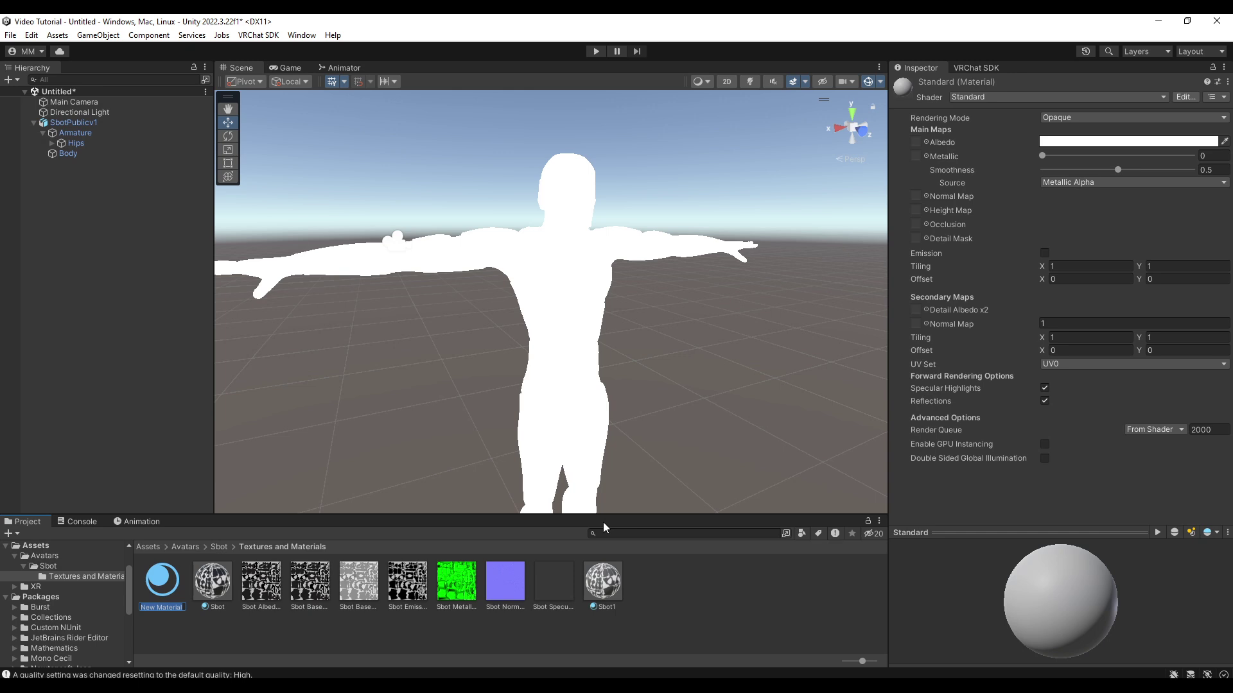
text(oishnefiojknwef)
key(Return)
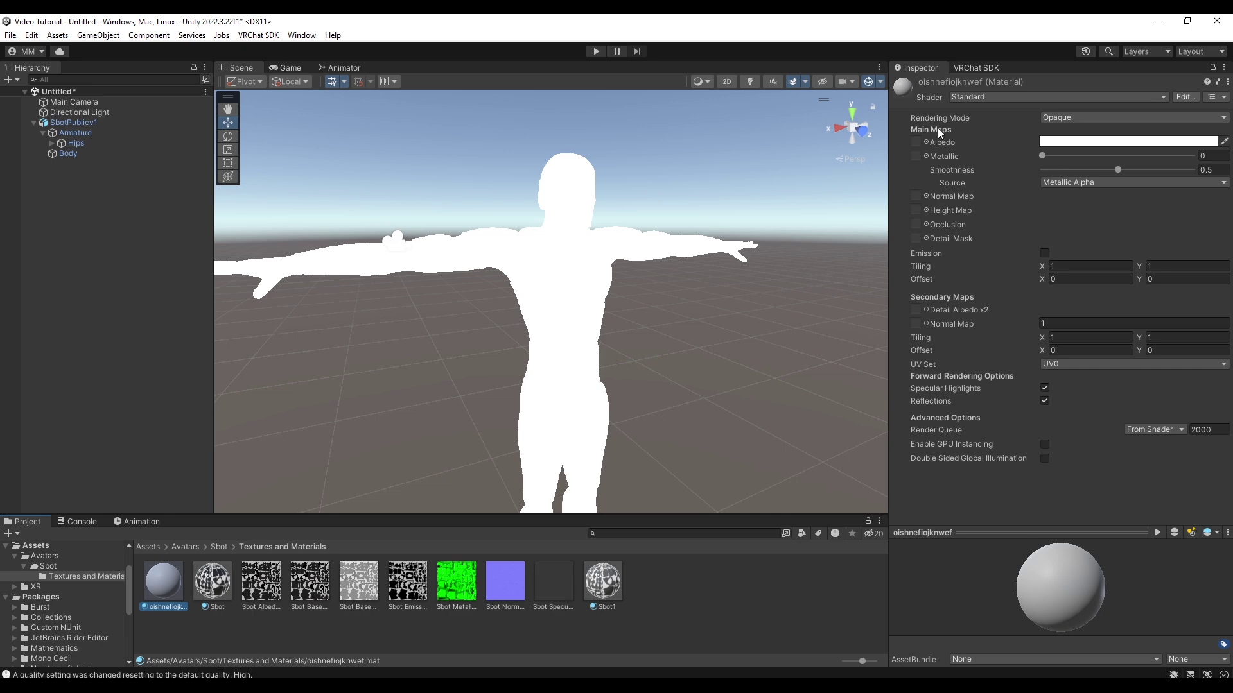
Set the new material's shader to Autodesk Interactive and assign the Sbot albedo texture to its Albedo map
click(961, 96)
click(990, 266)
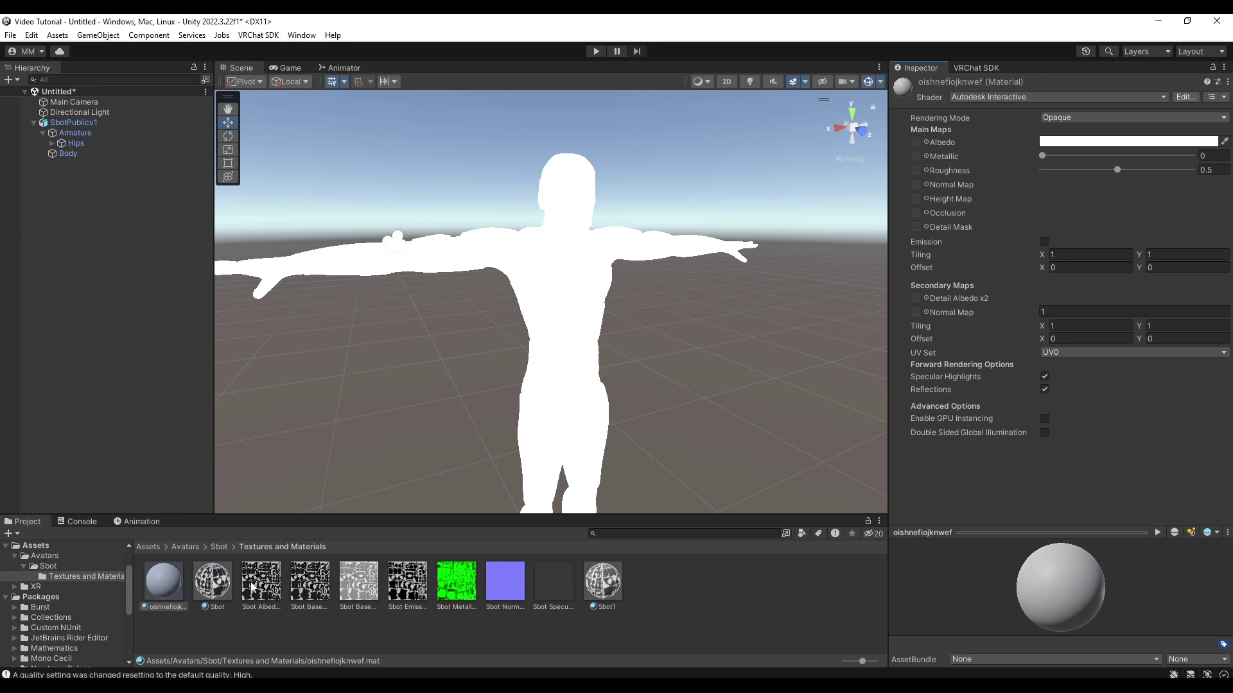
drag(252, 587, 916, 147)
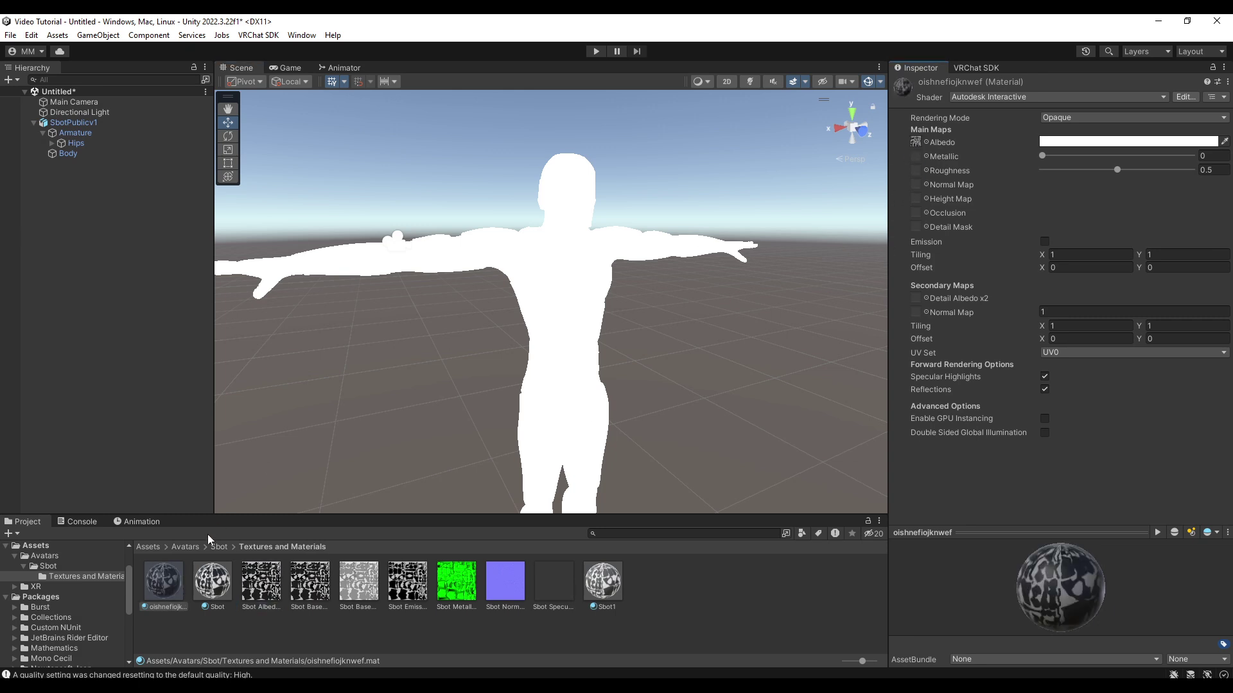
Try applying the oishnefiojknwef material to the Body mesh in the scene, undoing each application
drag(166, 590, 72, 306)
click(64, 155)
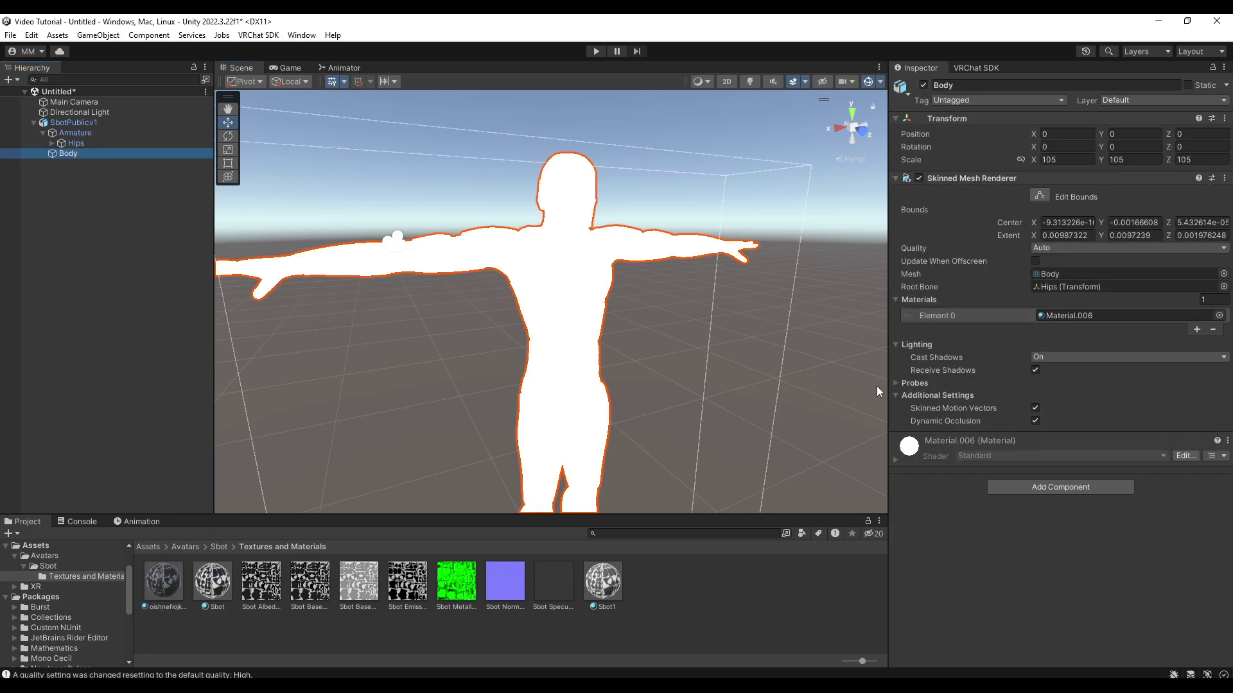
drag(174, 572, 560, 324)
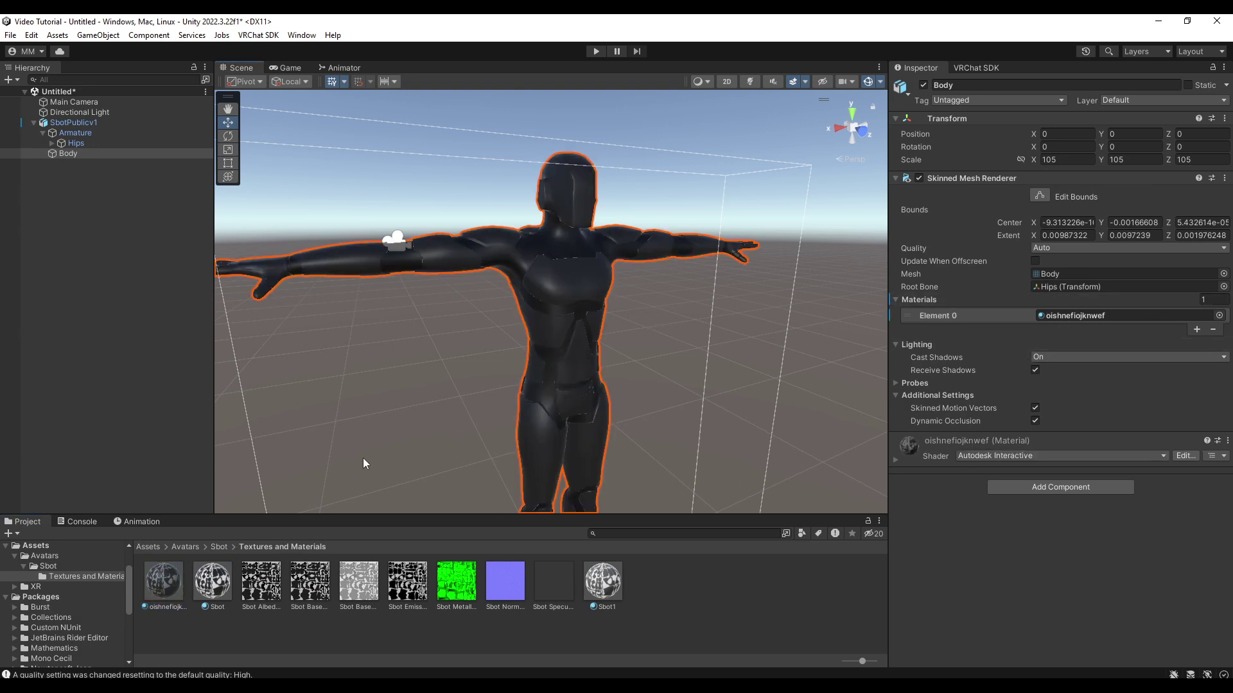
key(ctrl+z)
drag(167, 582, 552, 331)
key(ctrl+z)
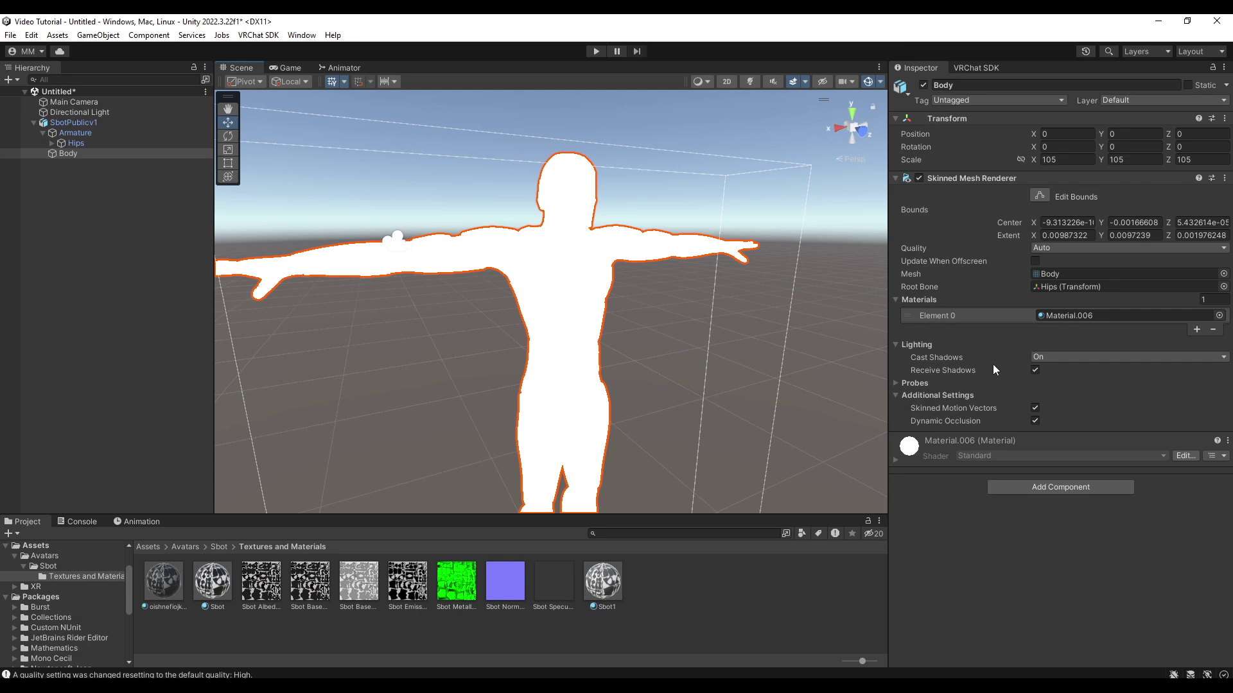
click(1218, 315)
click(1220, 308)
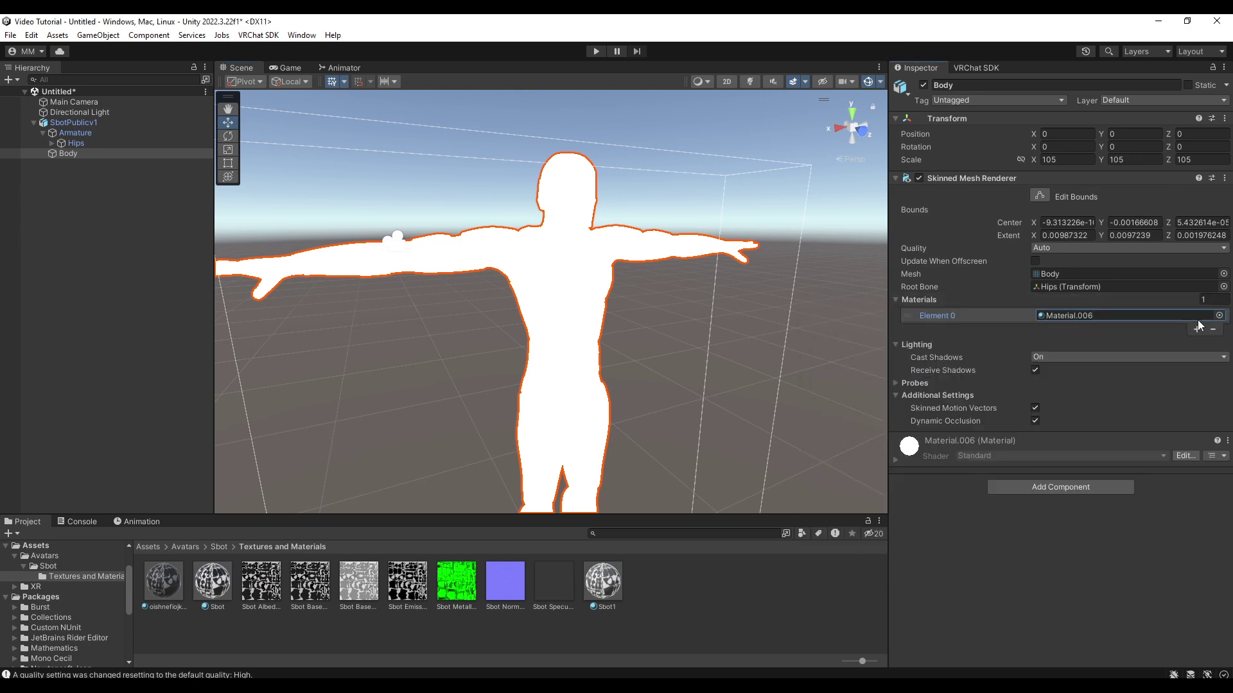
Apply the oishnefiojknwef material to the avatar's body in the scene and check the material choices for Body's Element 0
click(349, 469)
drag(171, 577, 566, 315)
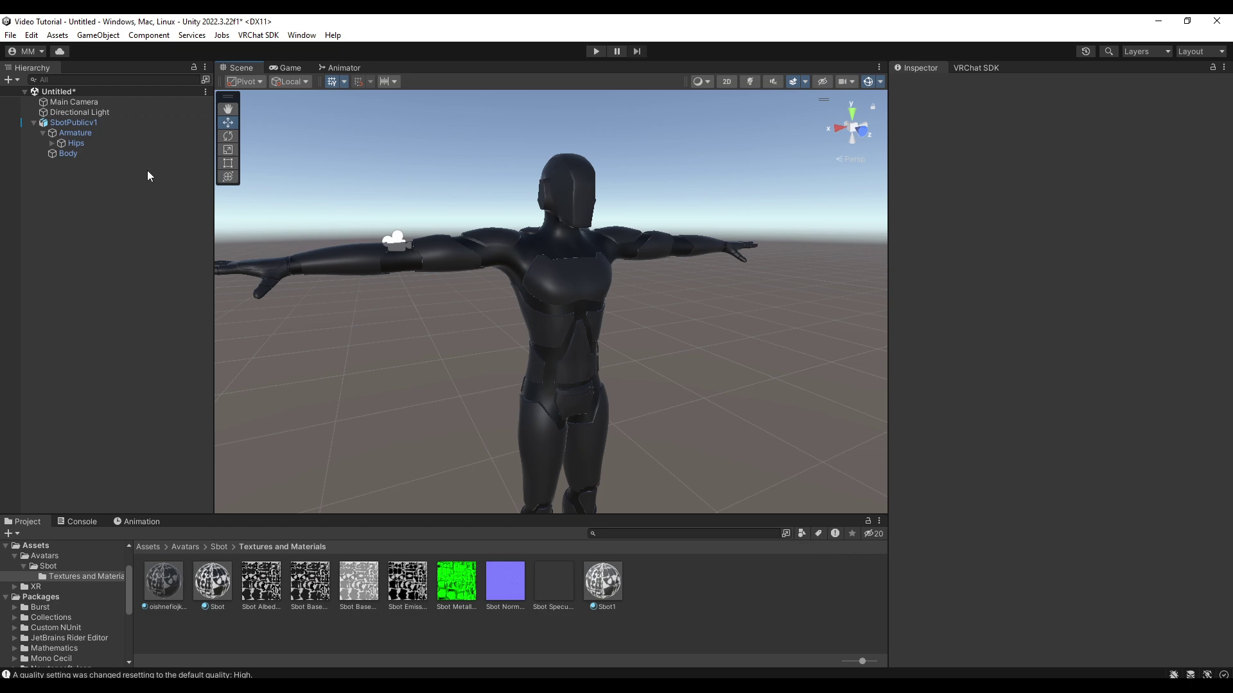
click(94, 156)
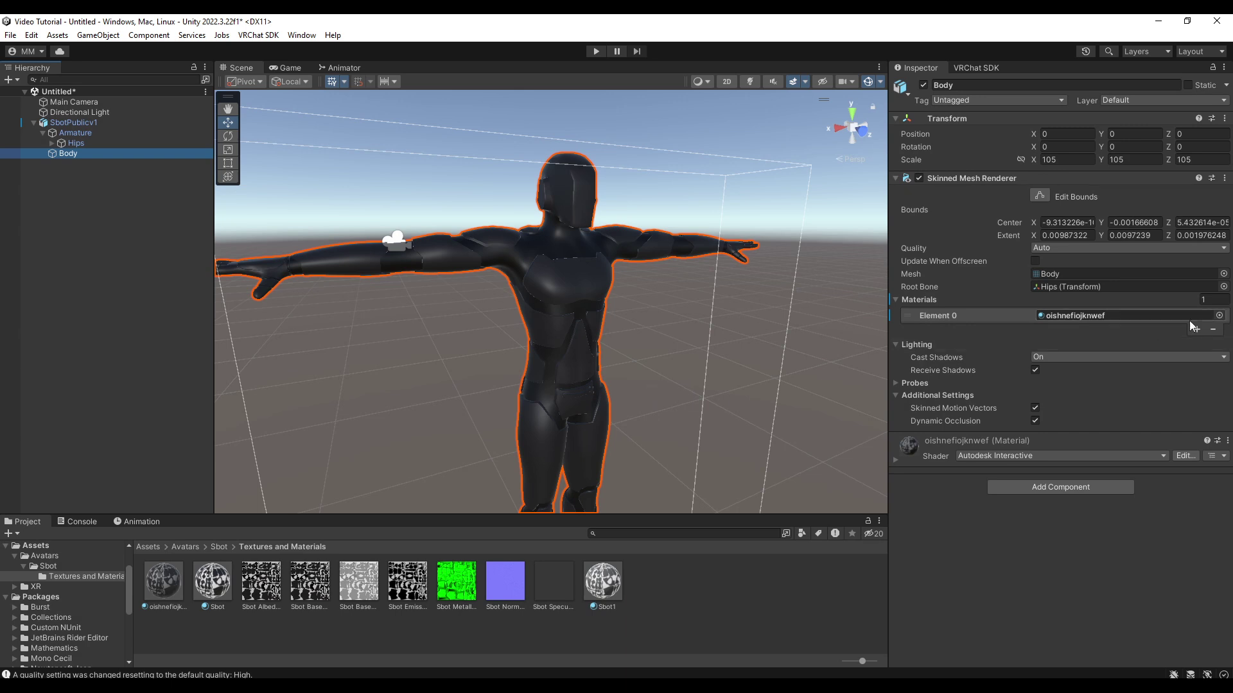
click(1219, 315)
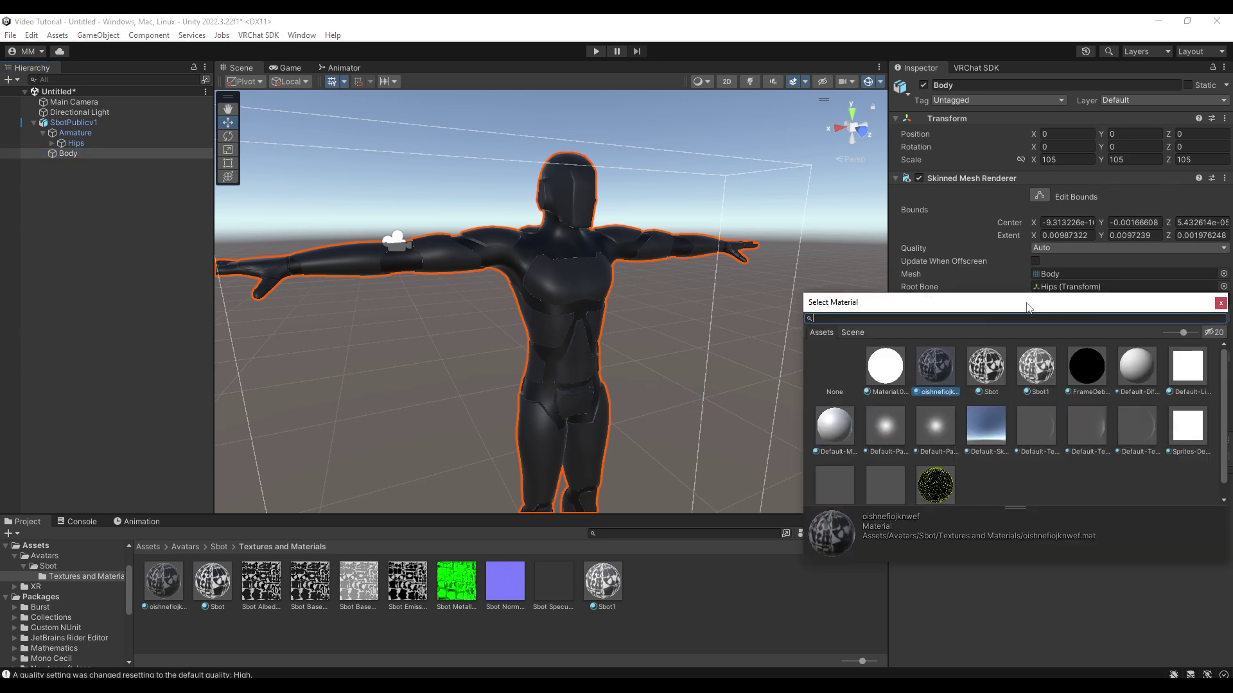
click(1221, 303)
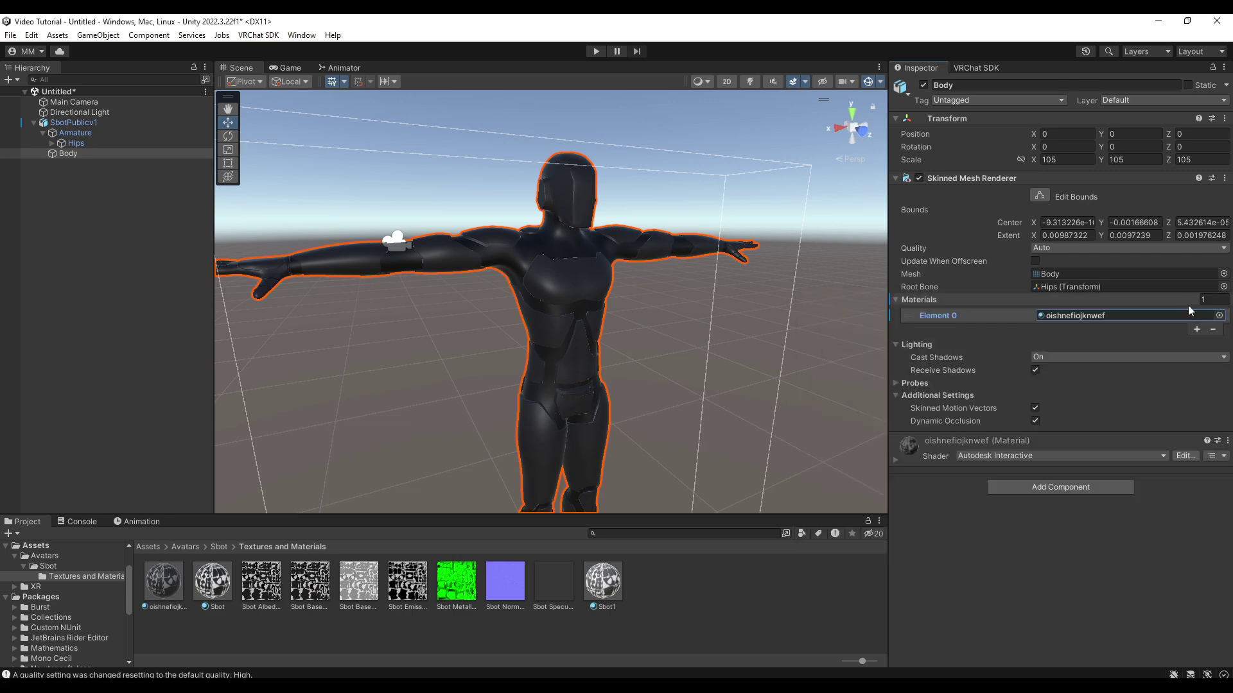
Assign the oishnefiojknwef material directly to Body's Element 0 slot and view the avatar from the front
drag(529, 338, 161, 580)
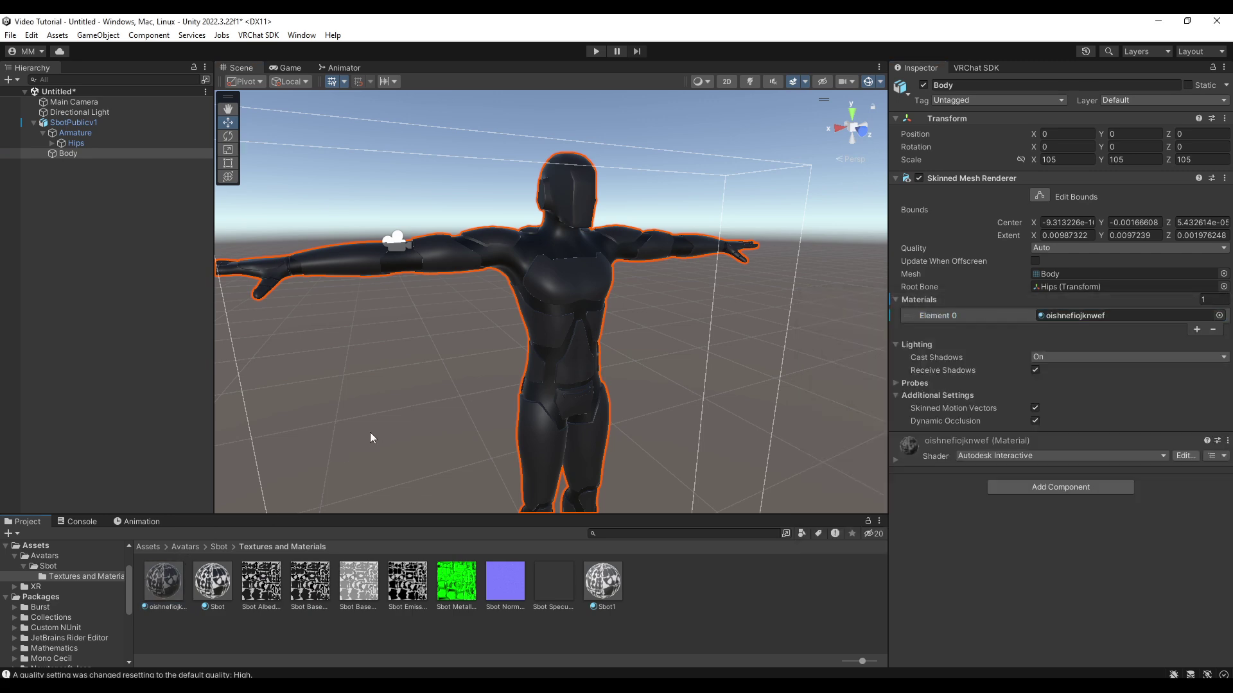
mouse_move(499, 344)
right_down()
mouse_move(509, 365)
mouse_move(509, 346)
right_up()
drag(179, 590, 1057, 319)
right_drag(843, 327, 661, 344)
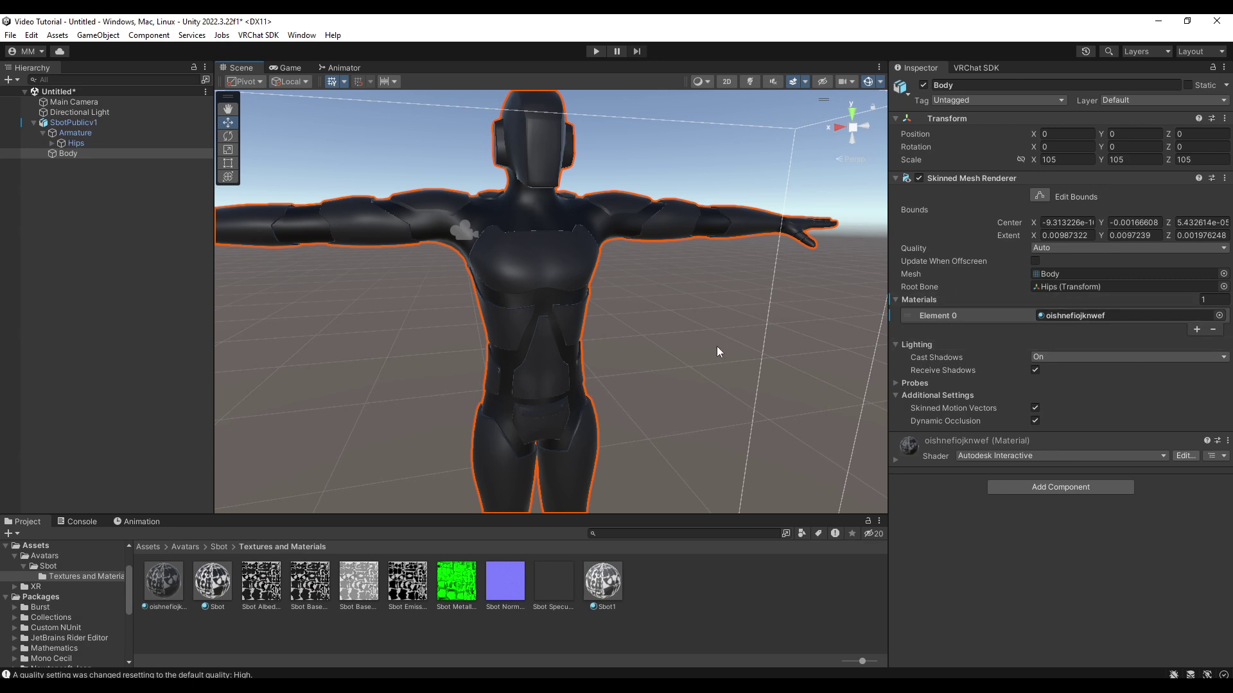
mouse_move(717, 346)
right_down()
mouse_move(700, 325)
mouse_move(725, 343)
right_up()
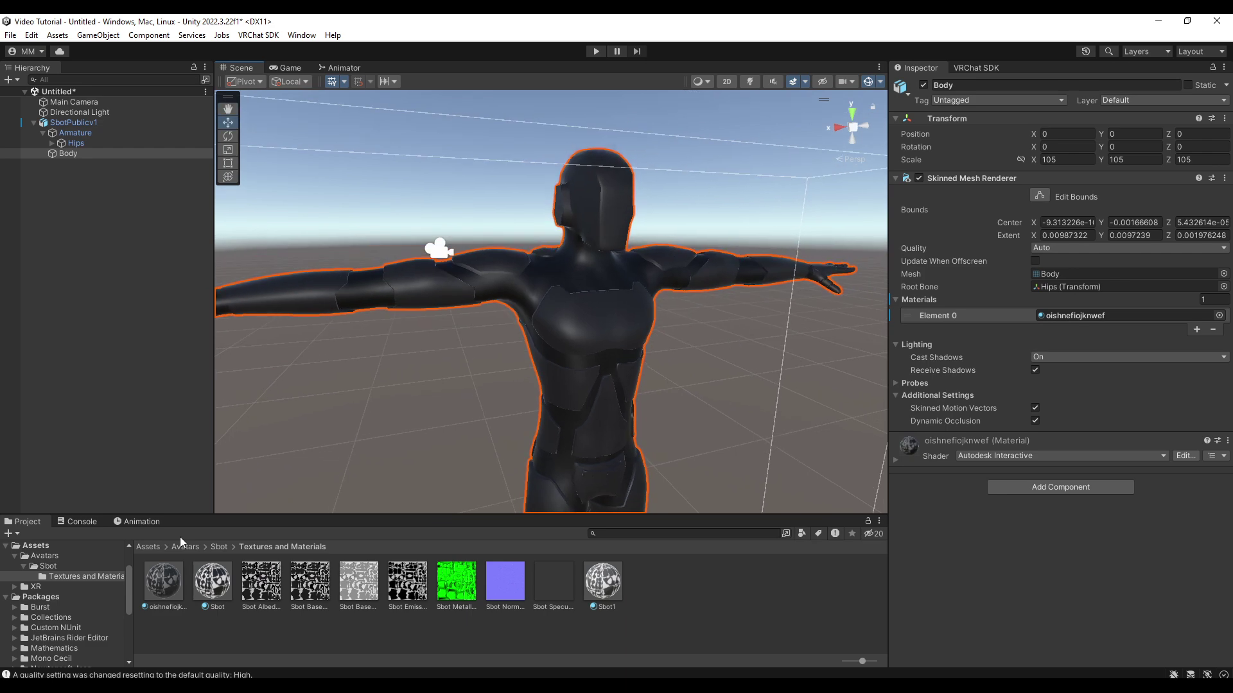
Compare the oishnefiojknwef material's settings with the Sbot material and view the Sbot BaseMap texture settings
click(165, 583)
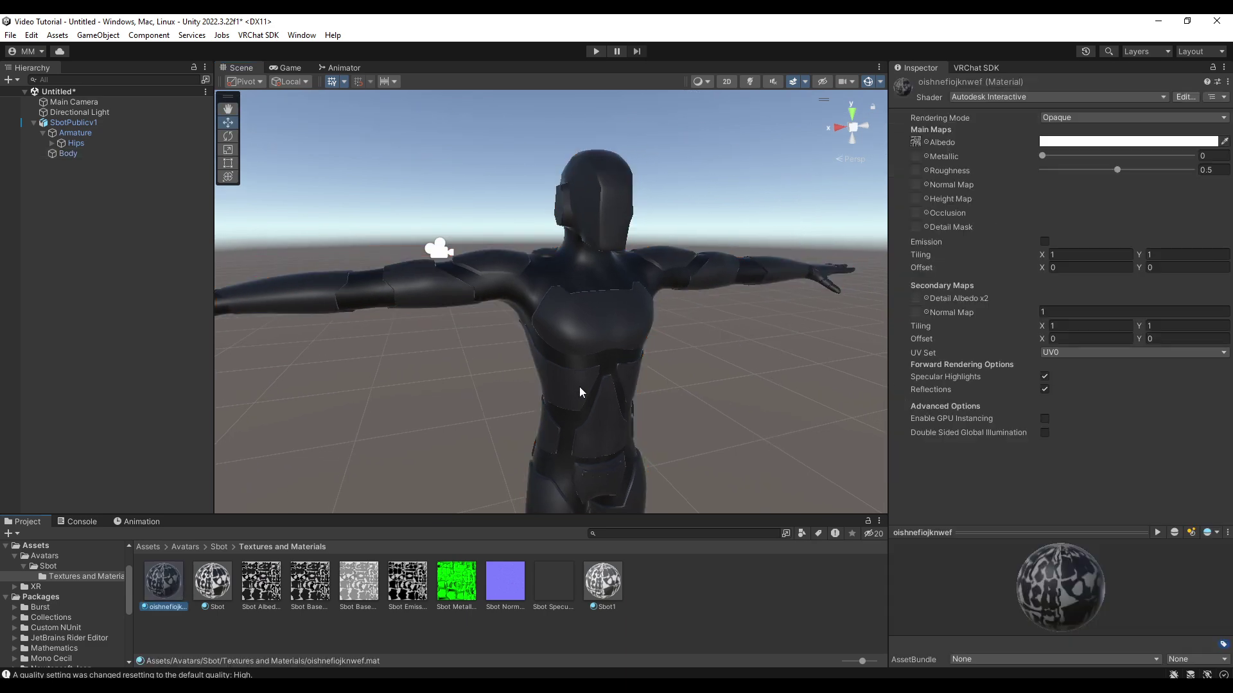
click(318, 591)
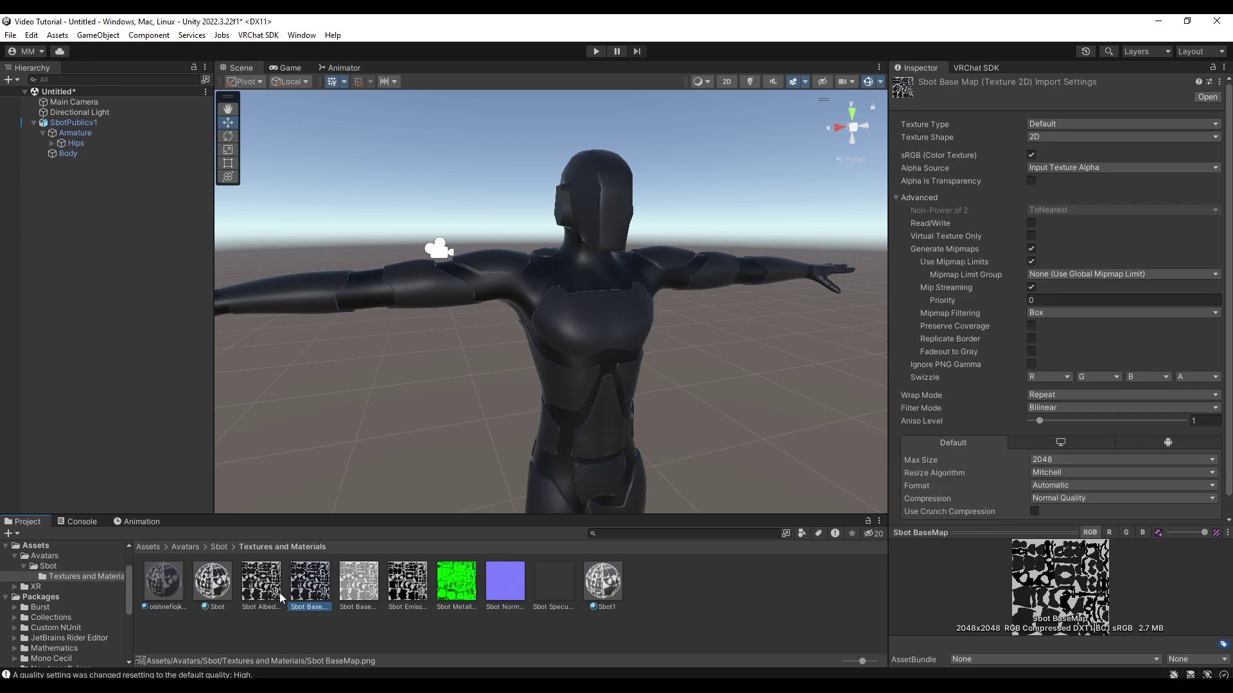
click(226, 594)
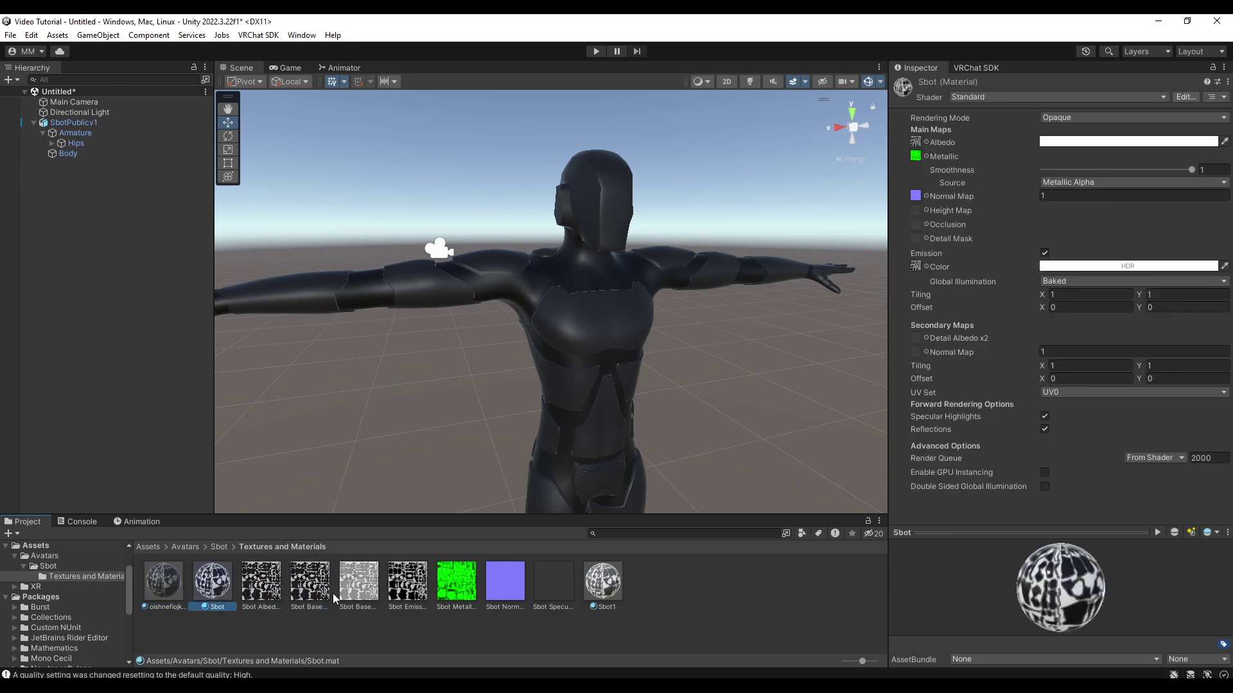
click(182, 603)
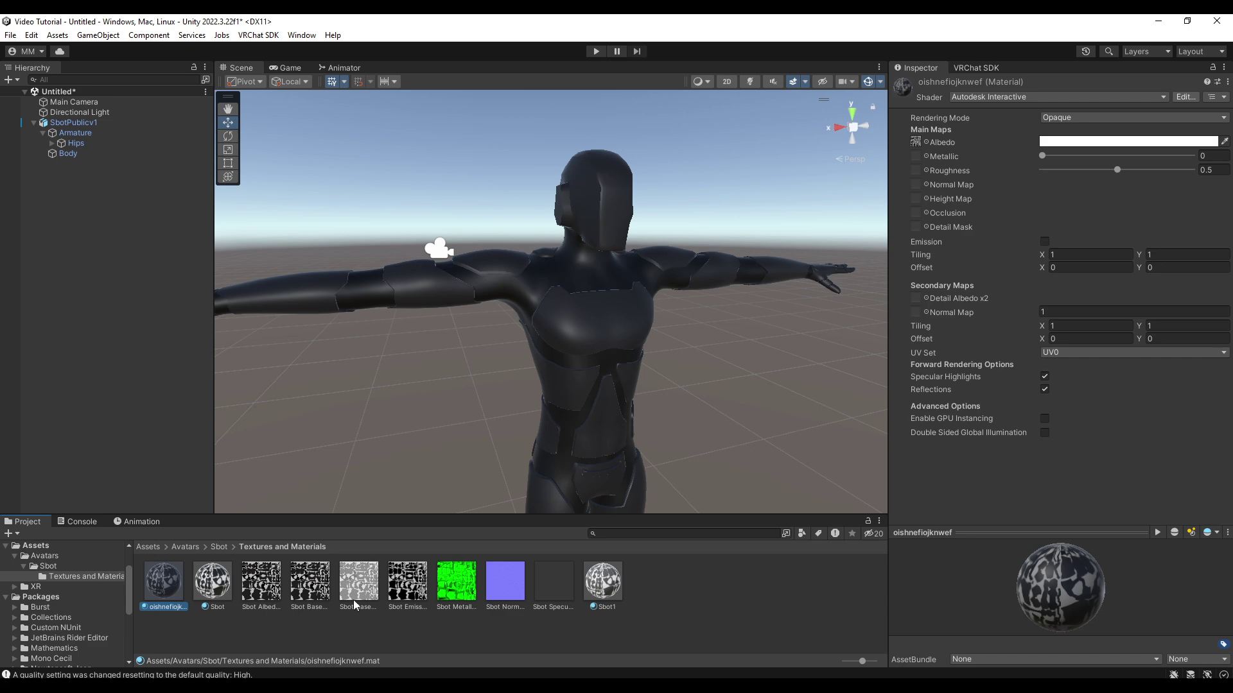
Enable emission on the oishnefiojknwef material, assign the Sbot Emission texture to its Color slot, and compare the avatar with emission off and on
click(1044, 242)
drag(407, 583, 916, 255)
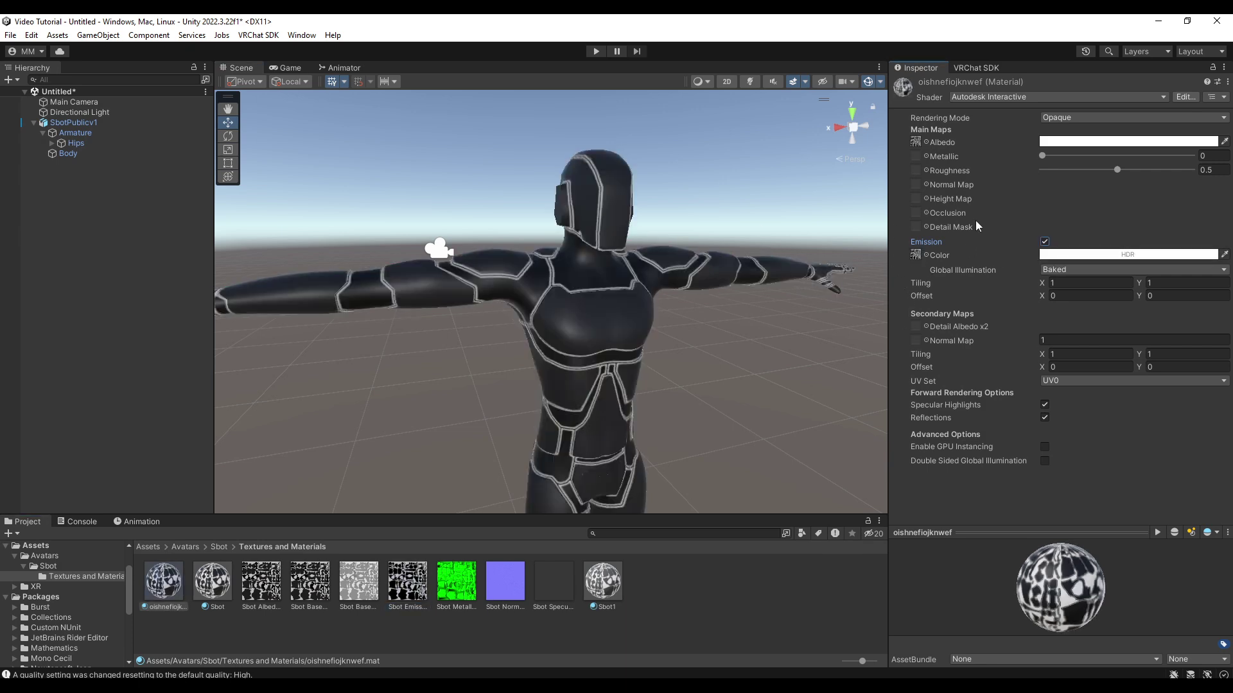
click(1048, 242)
click(1047, 242)
click(1048, 242)
click(1048, 242)
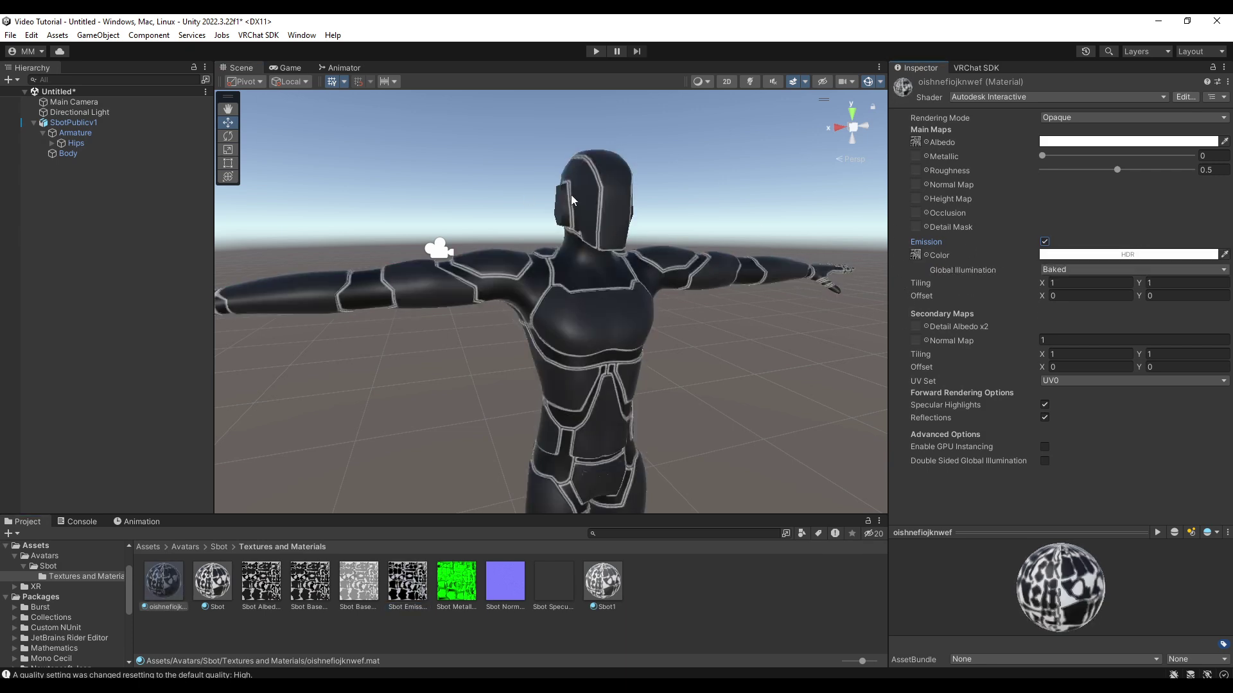
click(1045, 242)
click(1045, 243)
click(1045, 242)
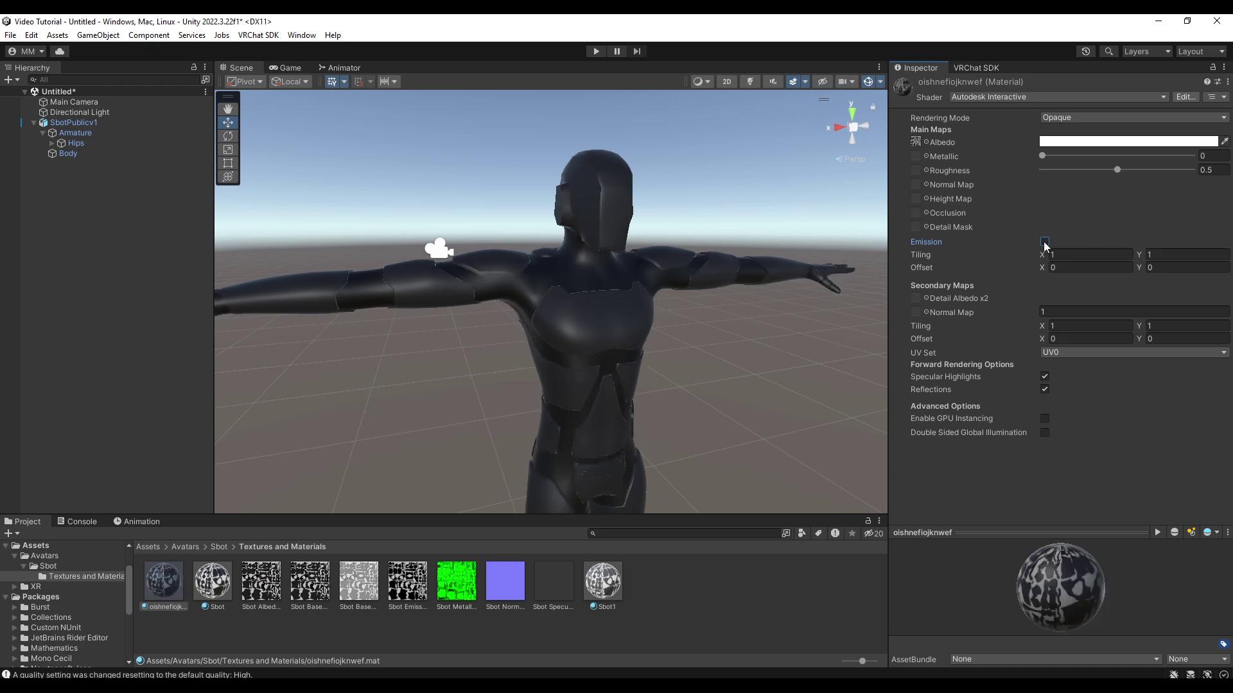
click(1045, 242)
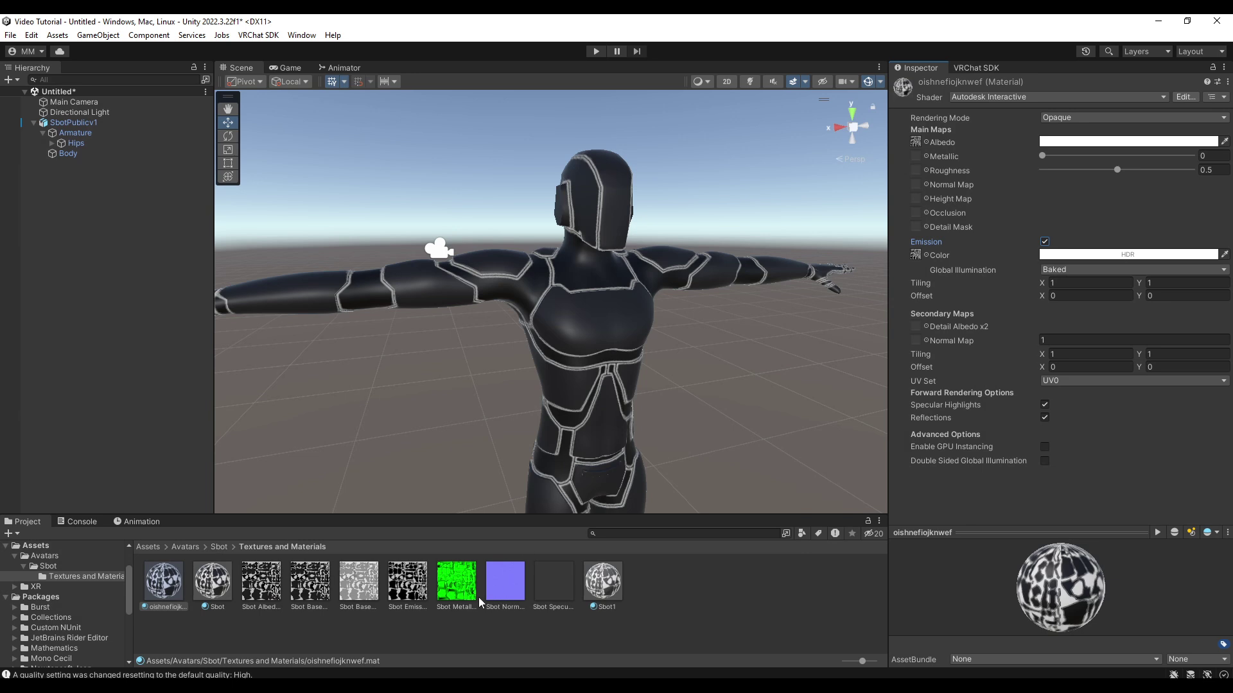
Clear the material's emission and albedo textures, and reassign both to their slots
click(915, 145)
click(916, 256)
key(Delete)
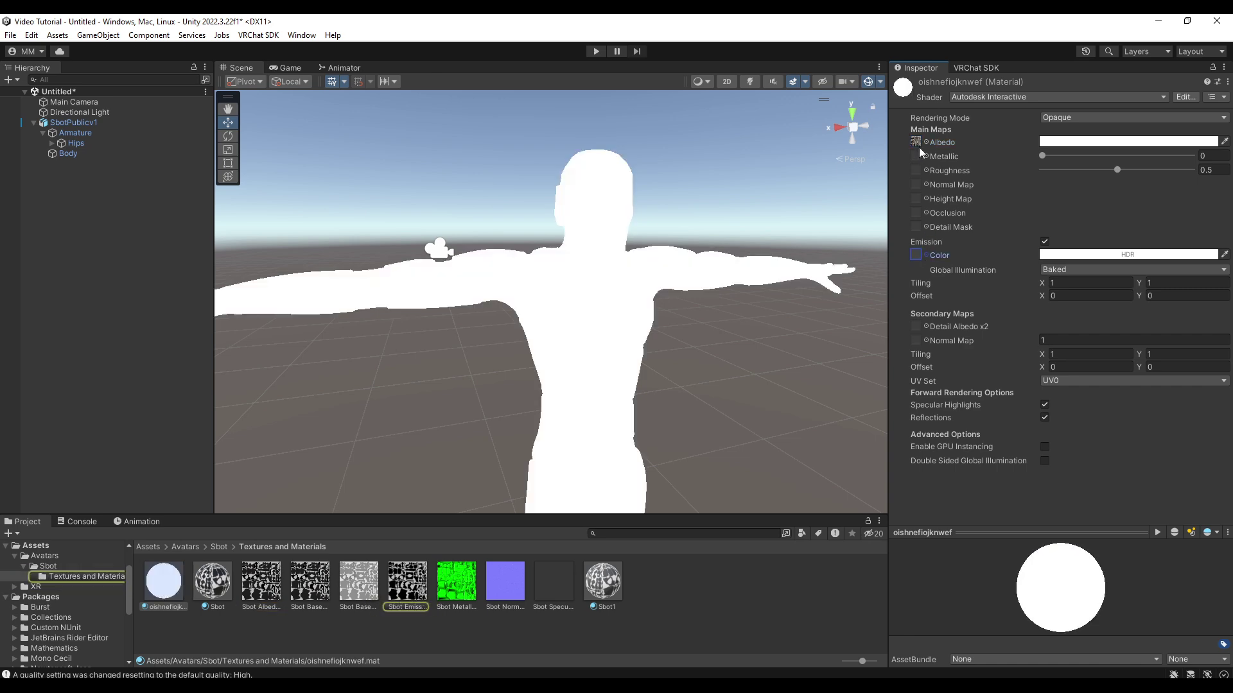
click(915, 145)
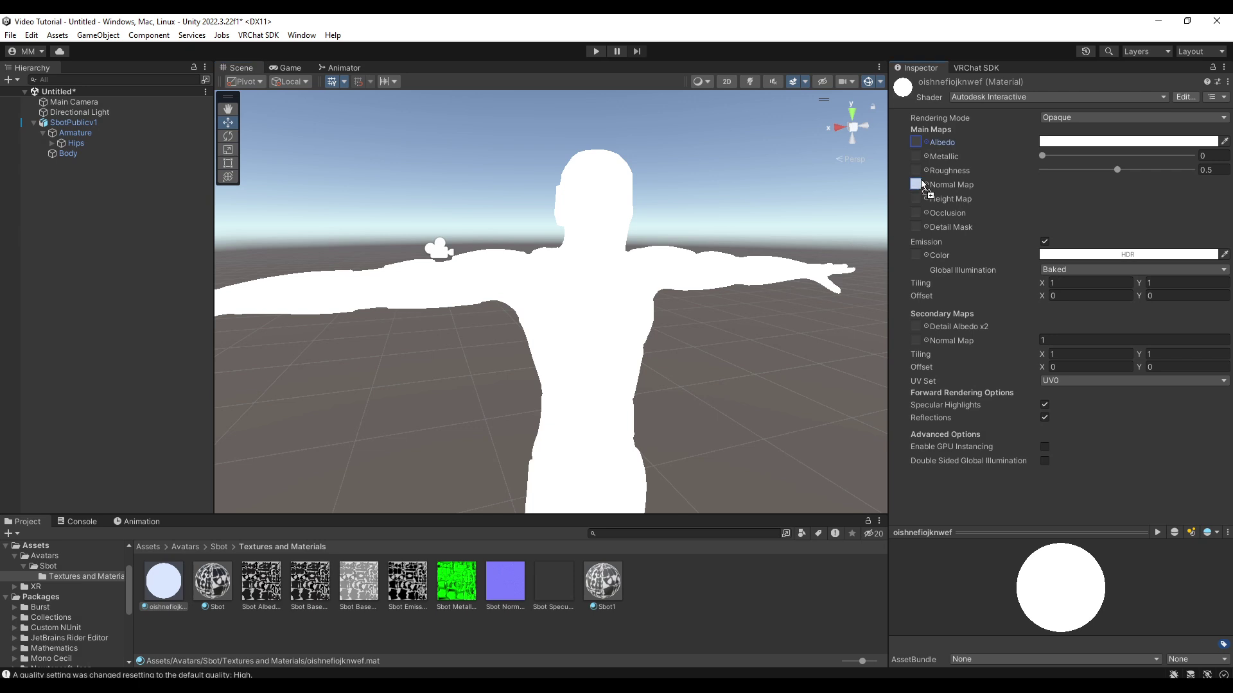
drag(416, 587, 913, 255)
Assign the Sbot Metallic texture to the material's Metallic slot and the Sbot Normal texture to its Normal Map slot
drag(474, 588, 909, 164)
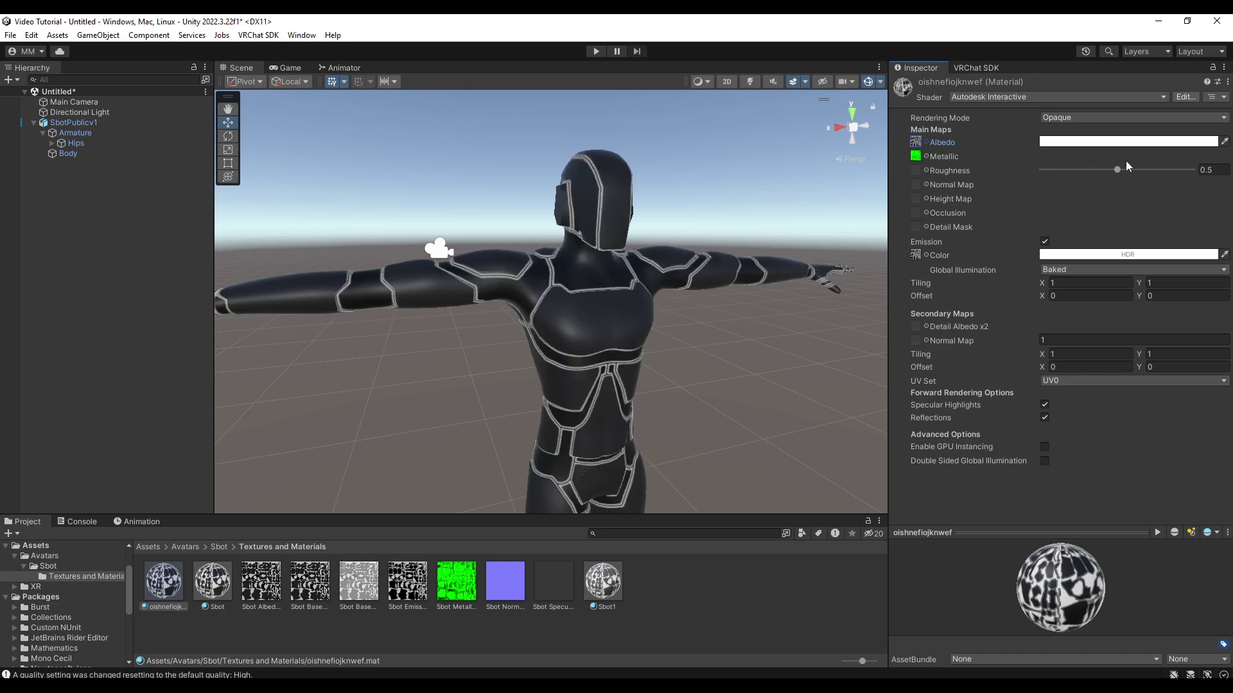
drag(506, 581, 917, 184)
right_drag(617, 324, 1034, 322)
key(w)
key(ctrl+z)
right_drag(736, 303, 806, 266)
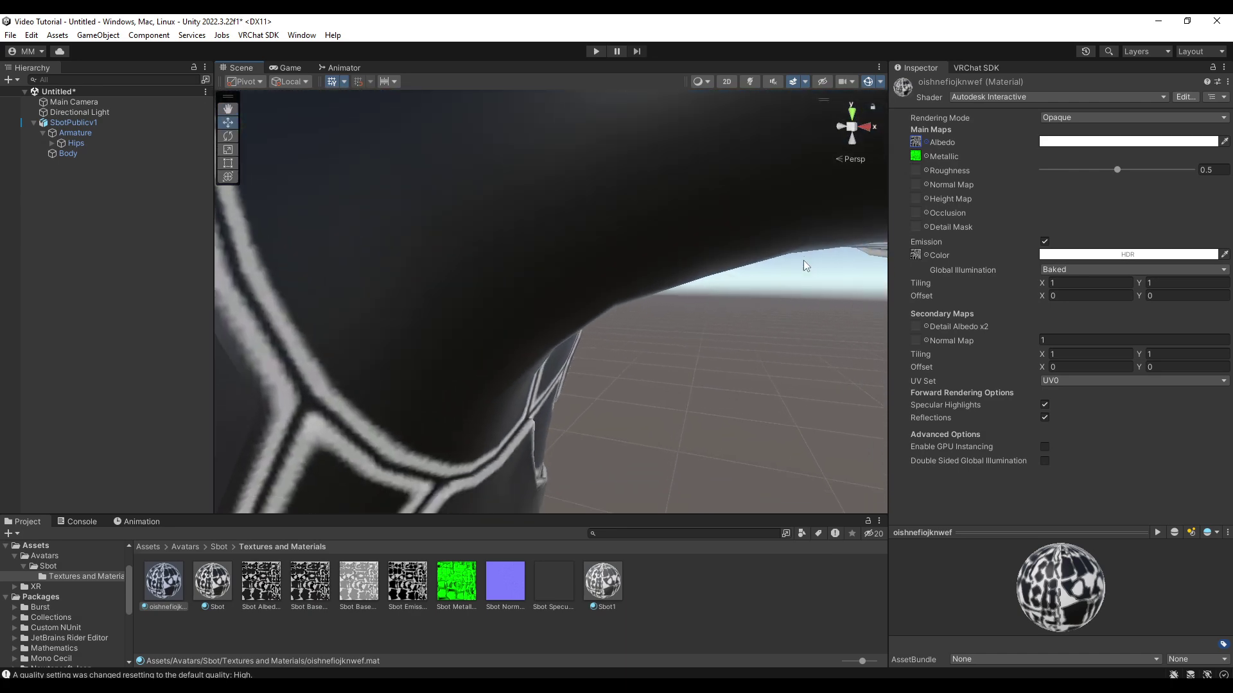
drag(522, 581, 918, 185)
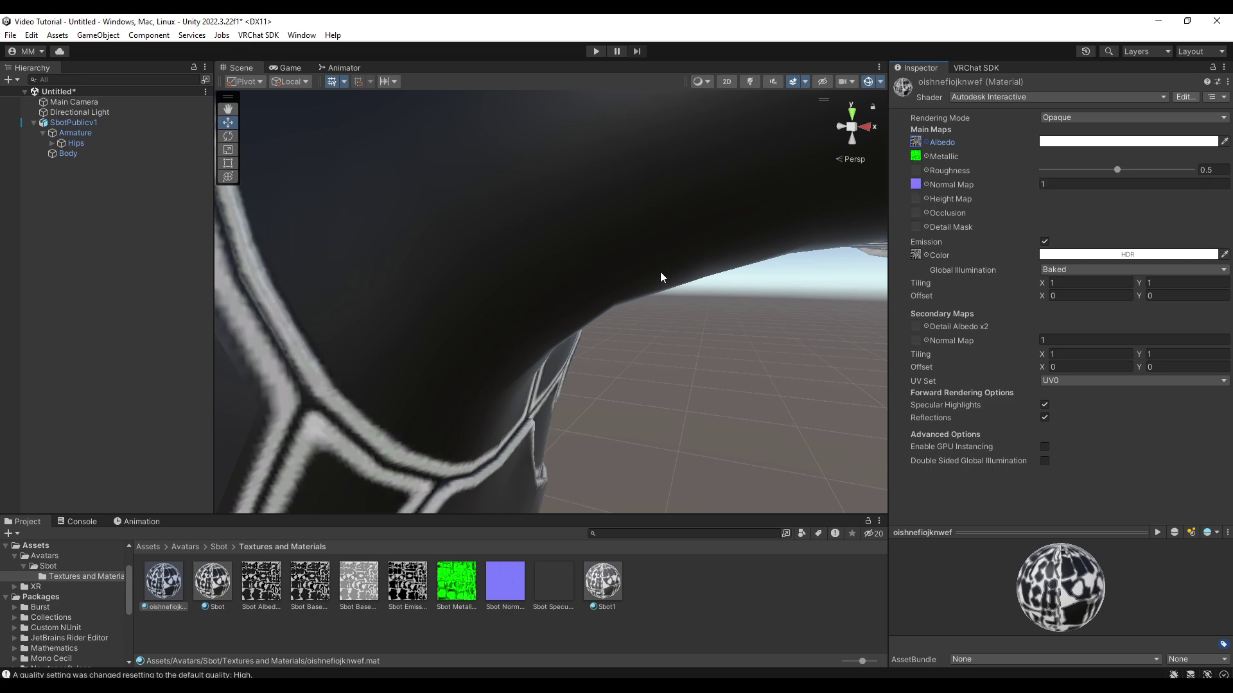
Compare the avatar's chest detail without and with the normal map by clearing the Normal Map slot and reassigning the Sbot Normal texture
right_drag(443, 296, 673, 231)
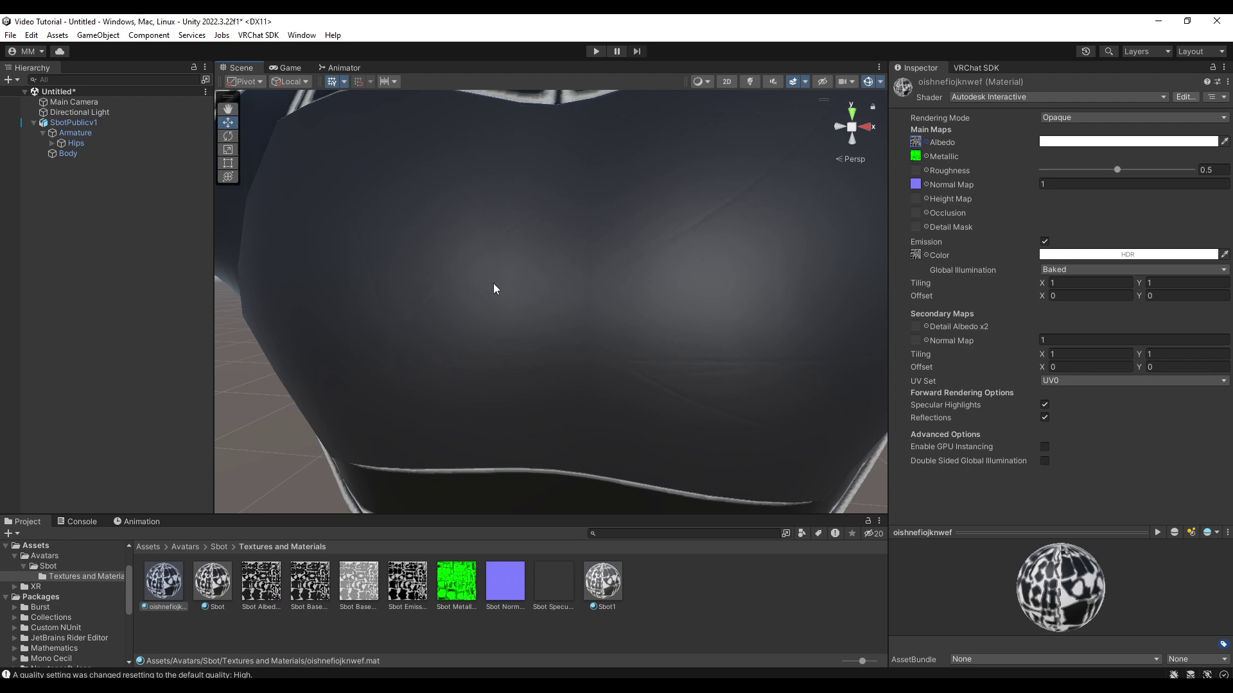
click(915, 185)
key(Delete)
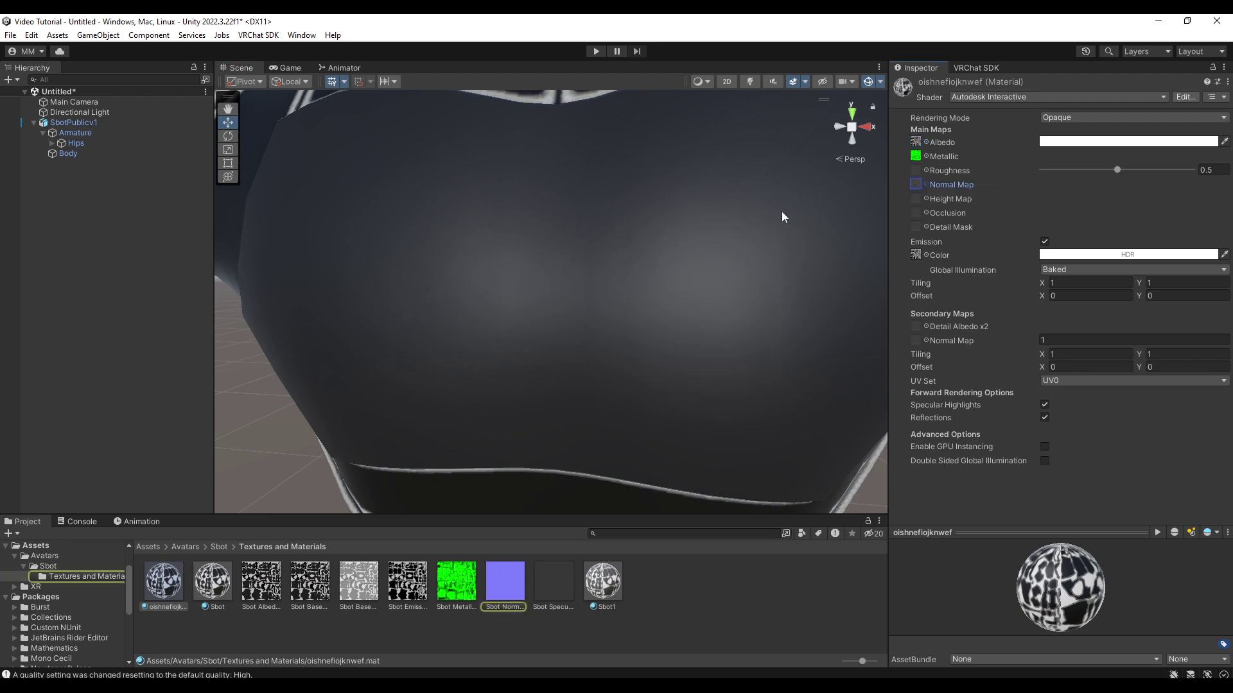
drag(493, 593, 916, 185)
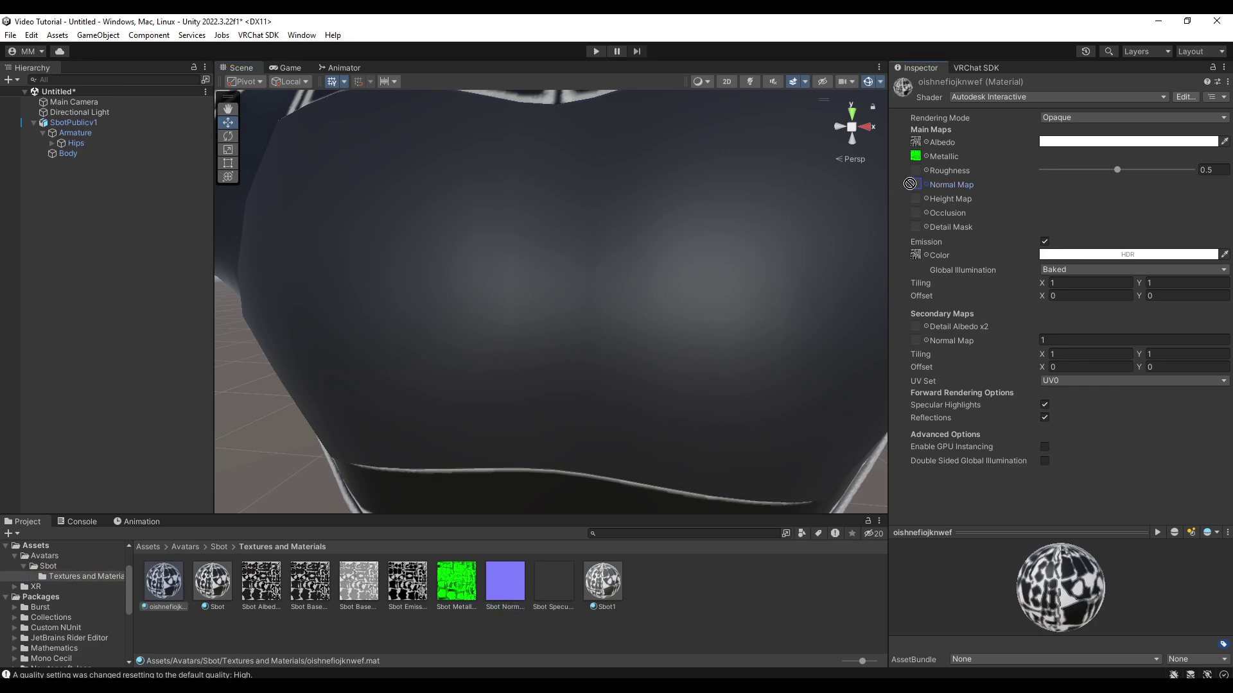
right_drag(672, 212, 136, 229)
key(s)
key(d)
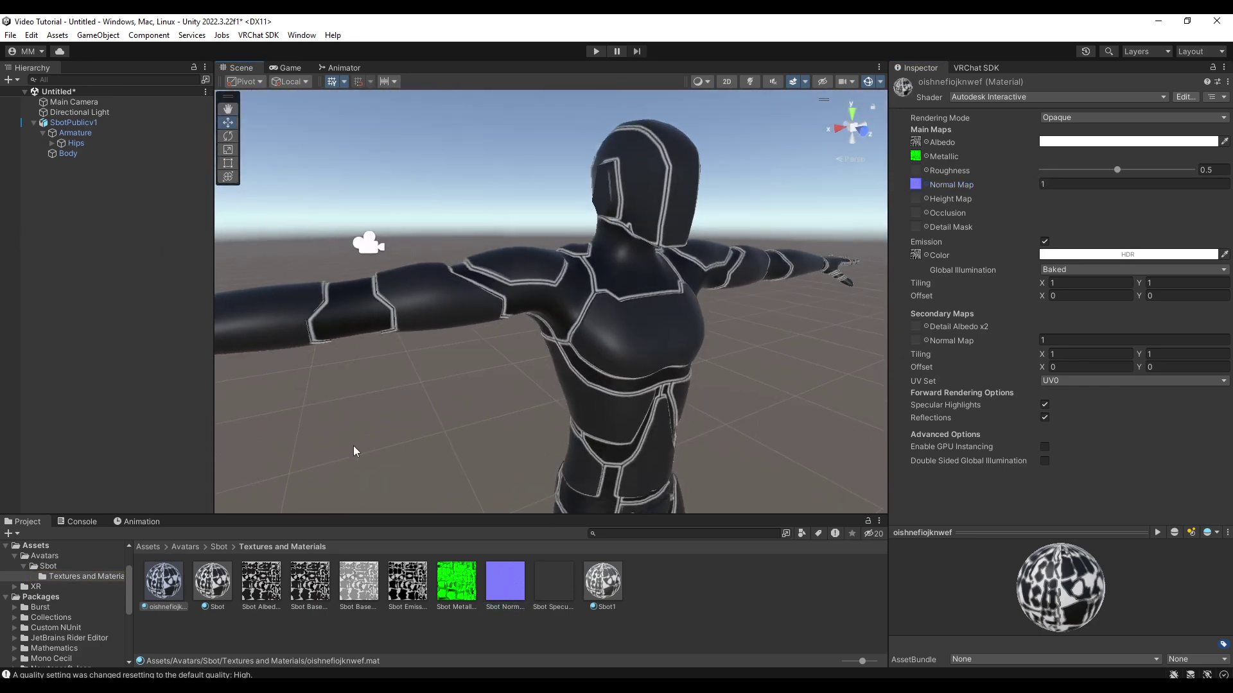
right_drag(533, 452, 600, 406)
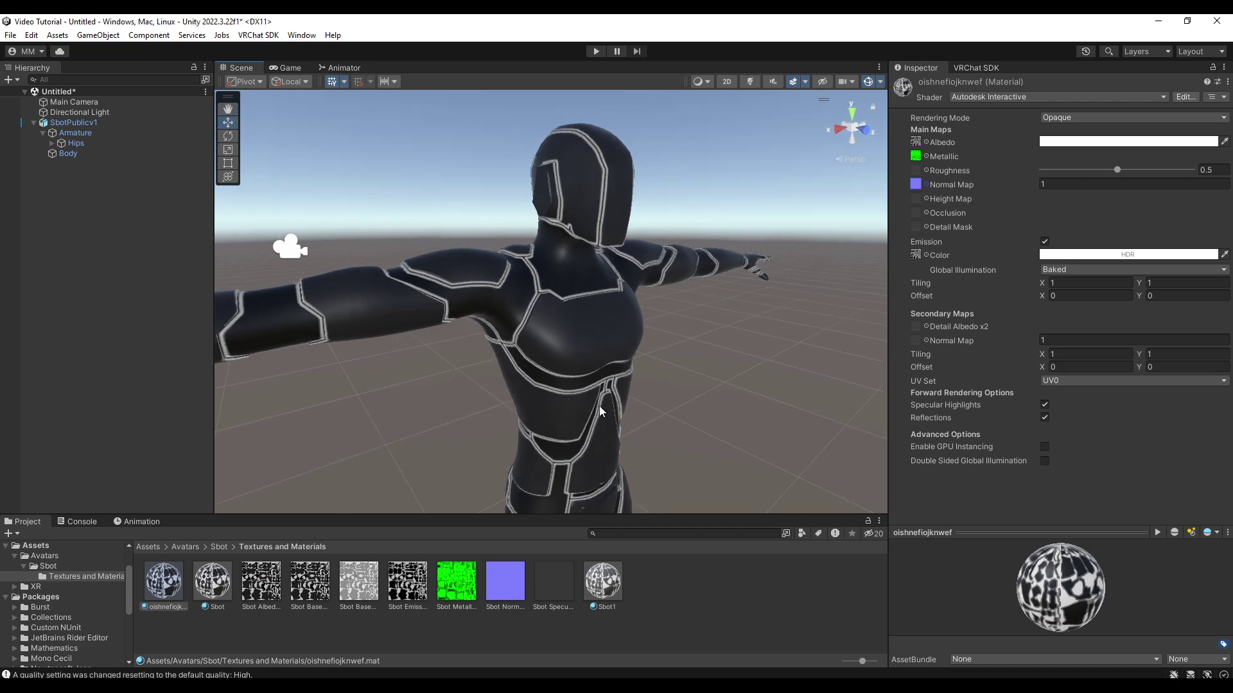
Select the SbotPublicv1 avatar in the scene and return to the top-level Assets folder
click(109, 122)
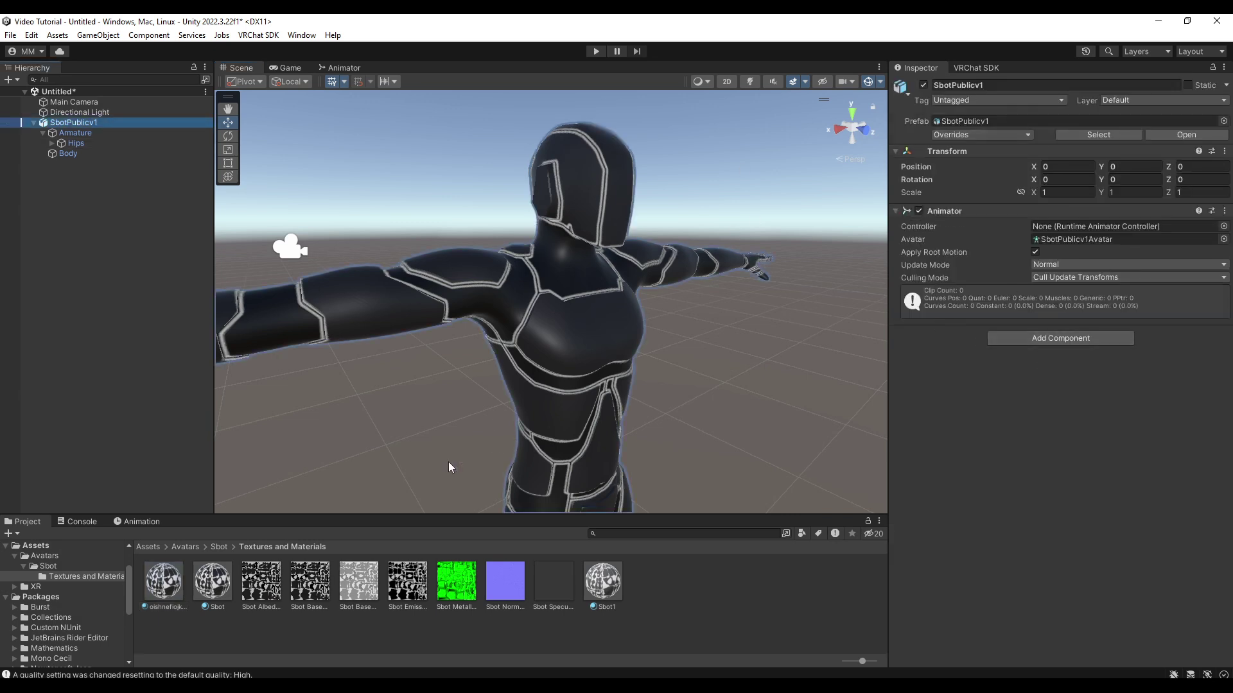
click(185, 547)
click(149, 546)
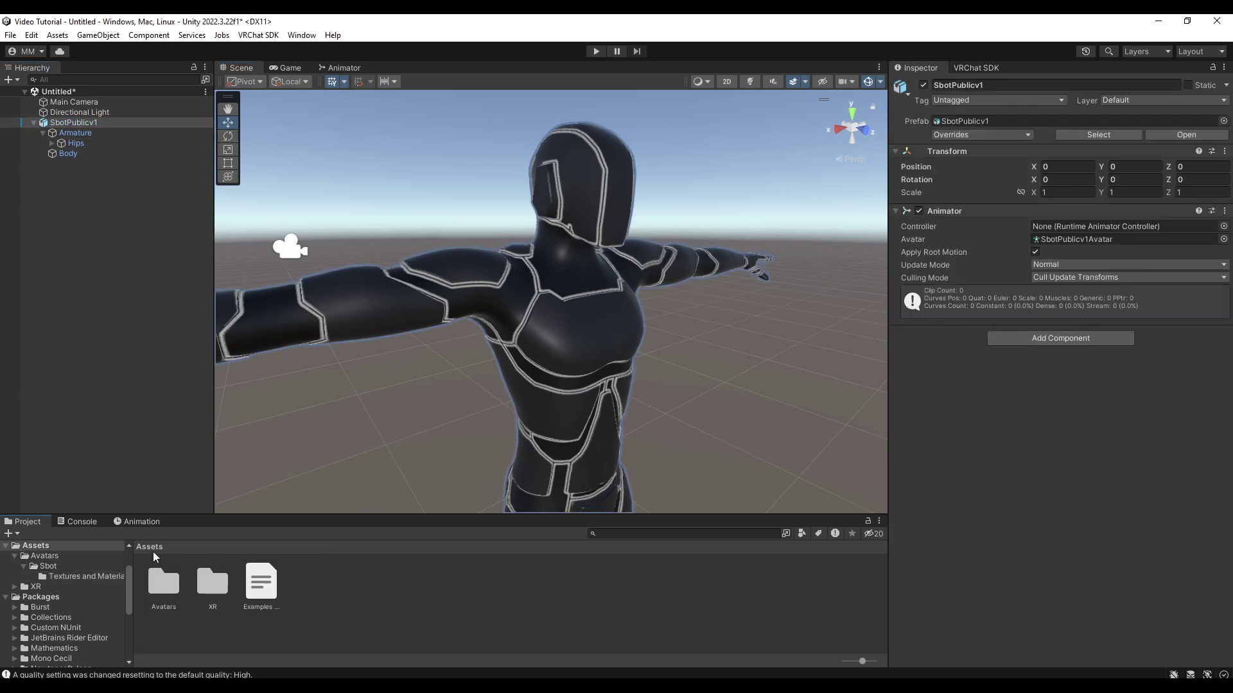
right_drag(483, 357, 522, 336)
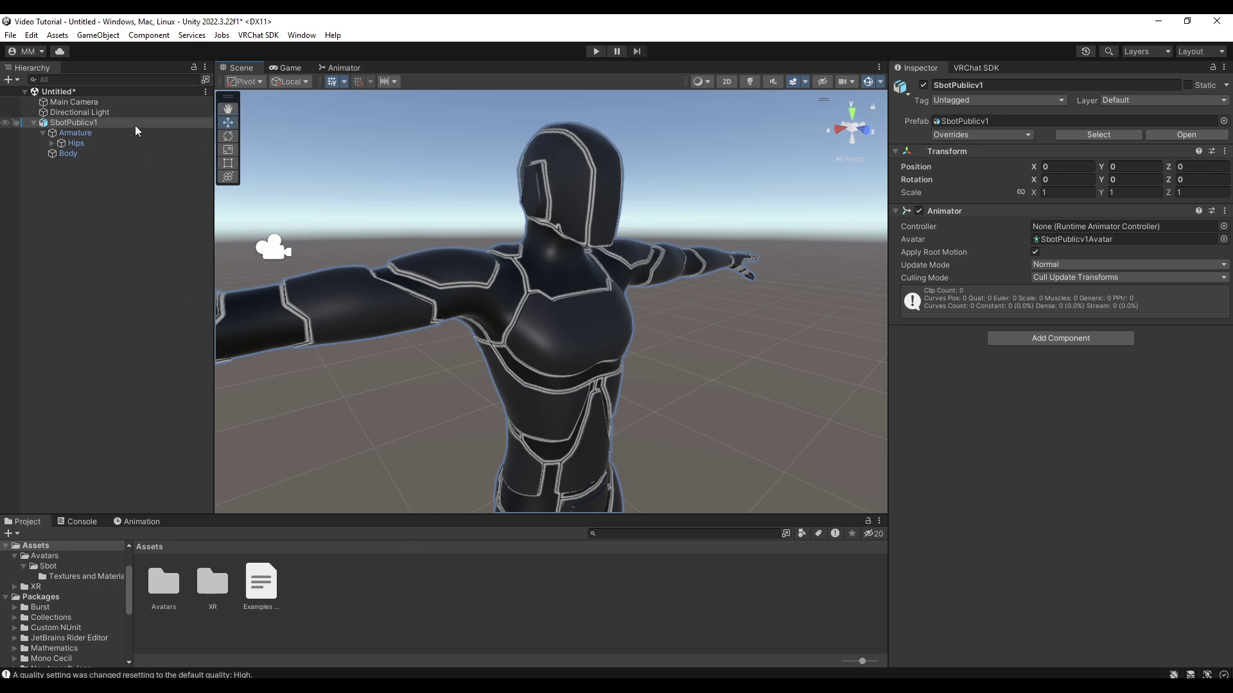
Keep SbotPublicv1 selected and undock the VRChat SDK panel from beside the Inspector
click(95, 124)
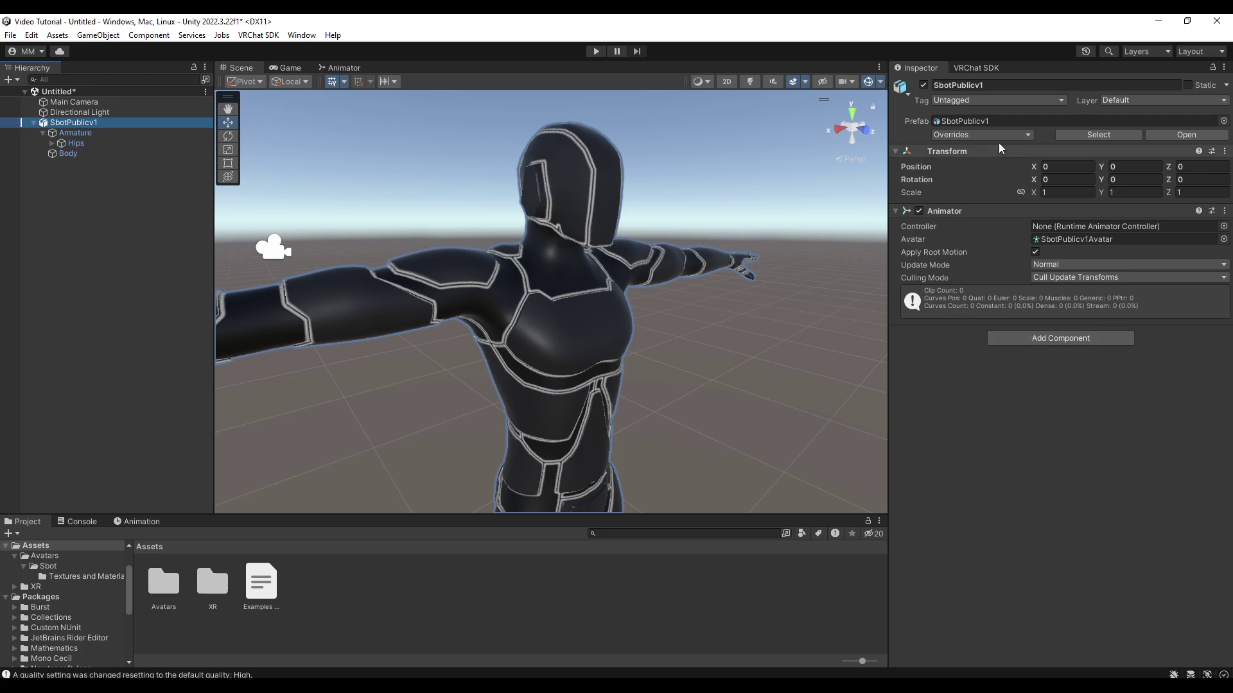
click(977, 67)
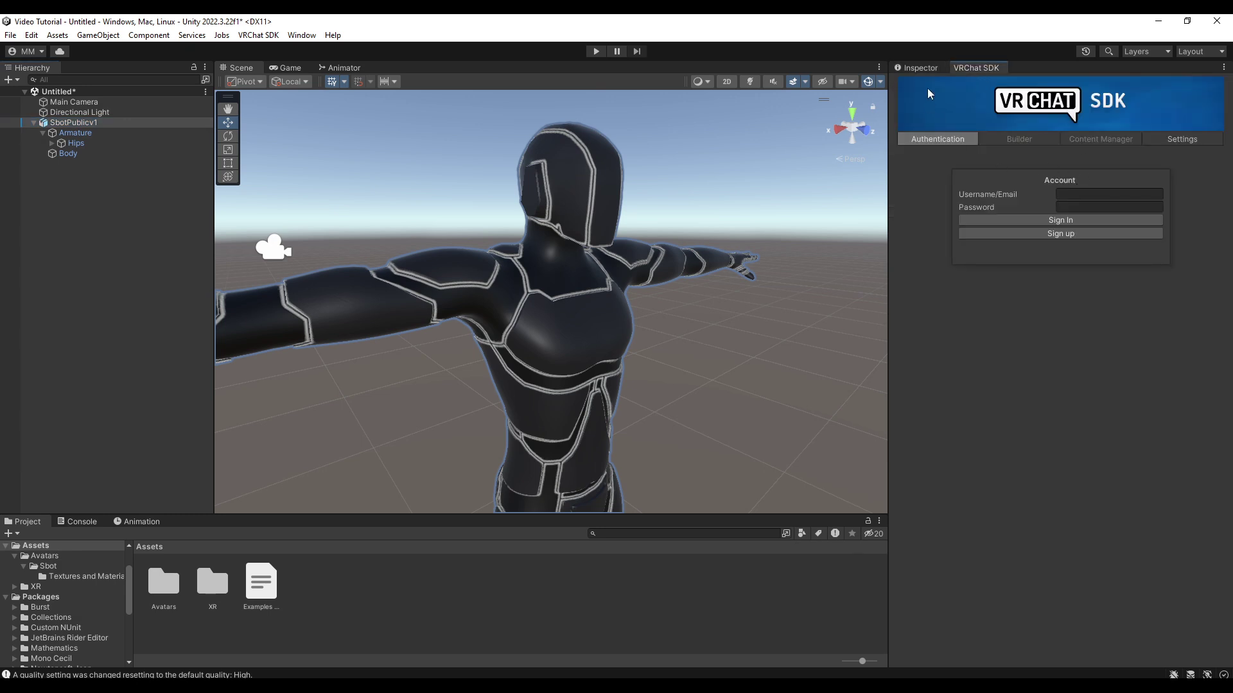
drag(989, 69, 988, 129)
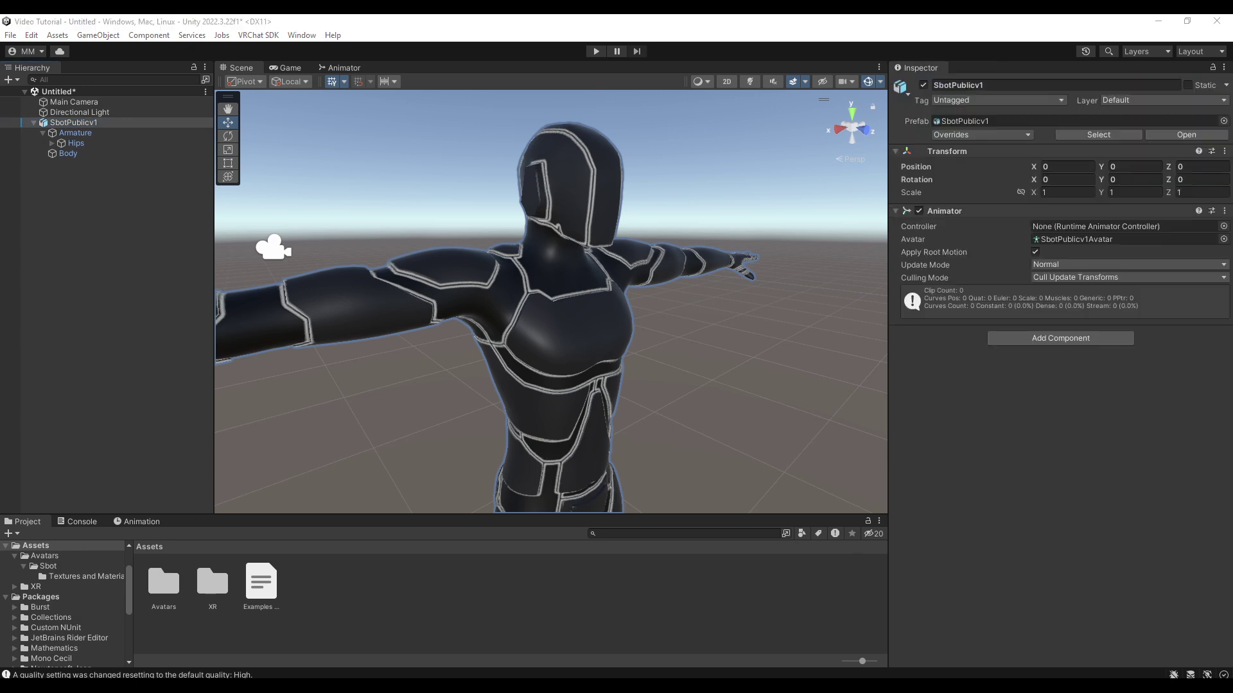
click(1076, 337)
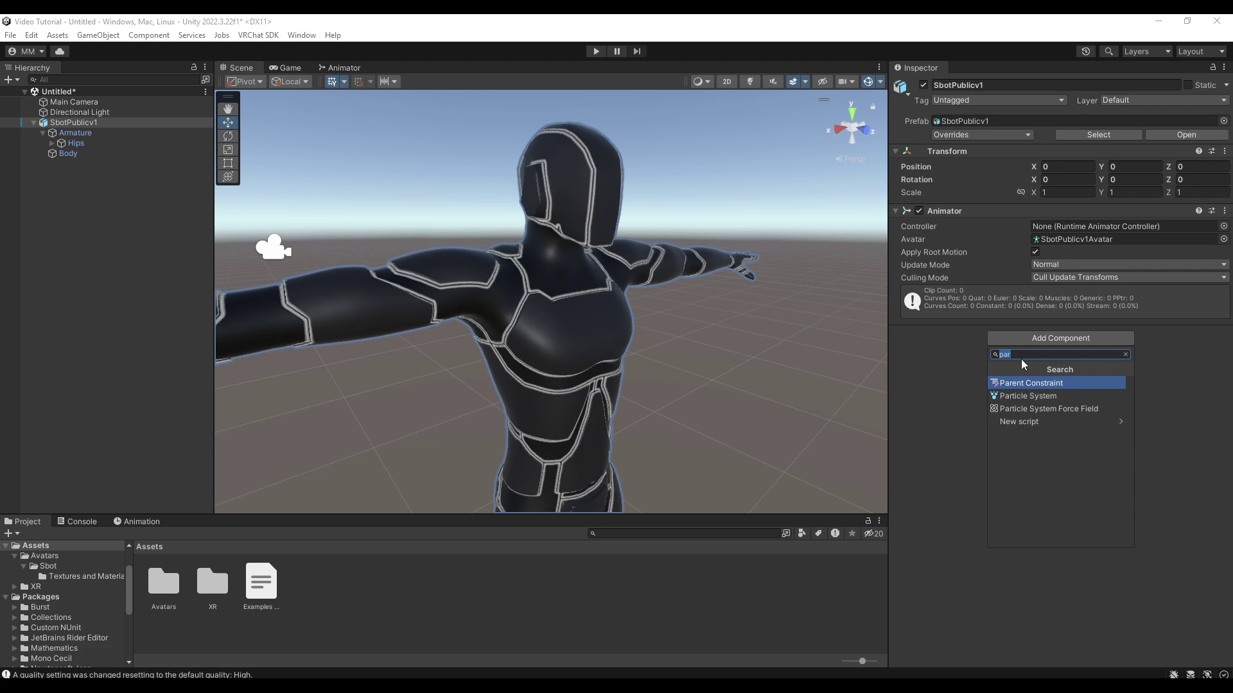
text(vrc)
click(947, 341)
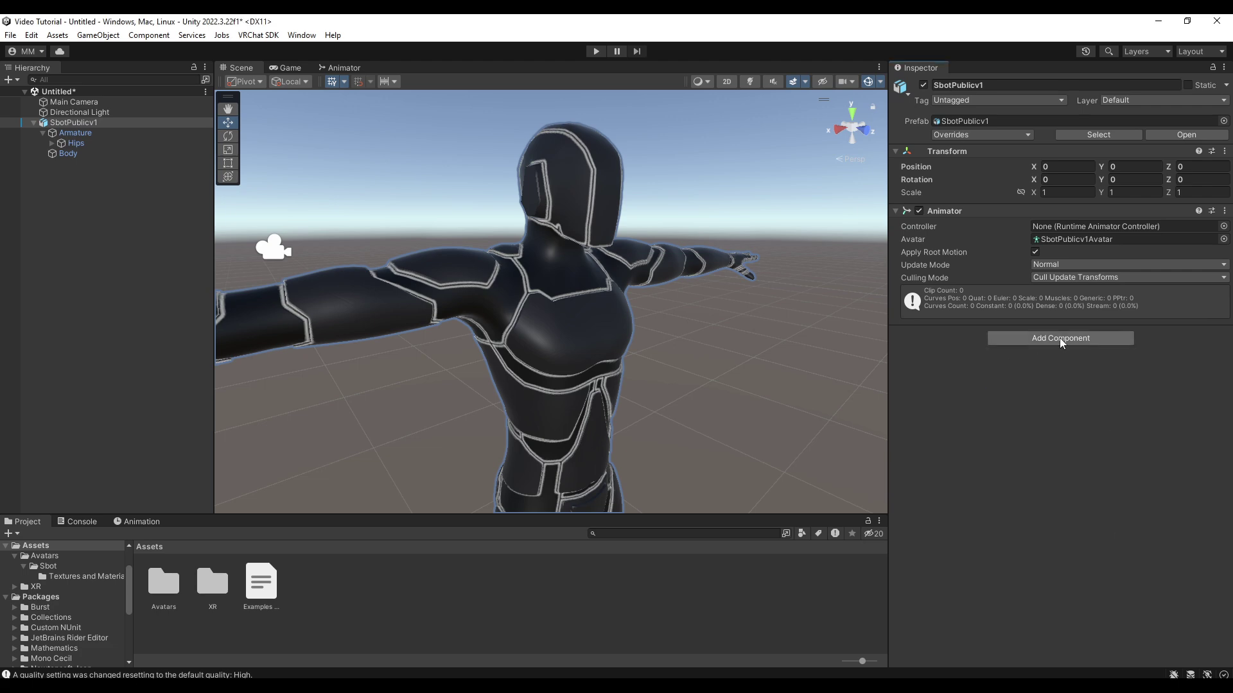
click(278, 258)
Search the components for "vrc" and add a VRC Avatar Descriptor to SbotPublicv1
click(87, 121)
click(1068, 341)
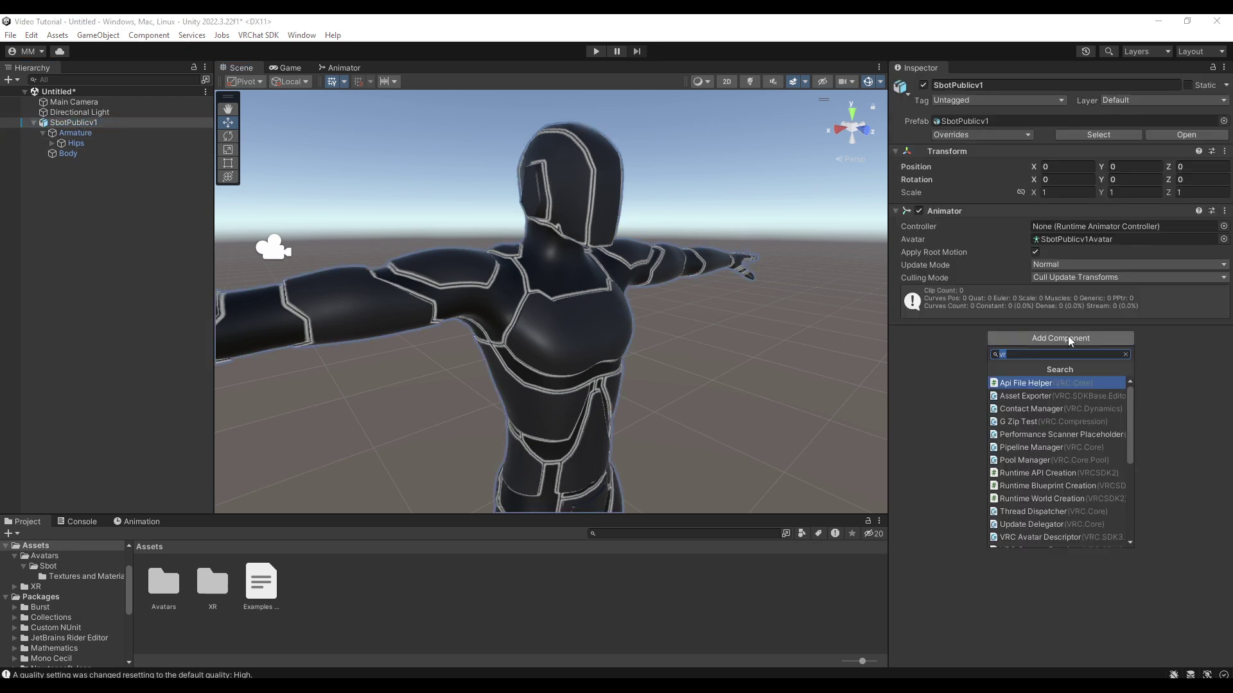
text(c)
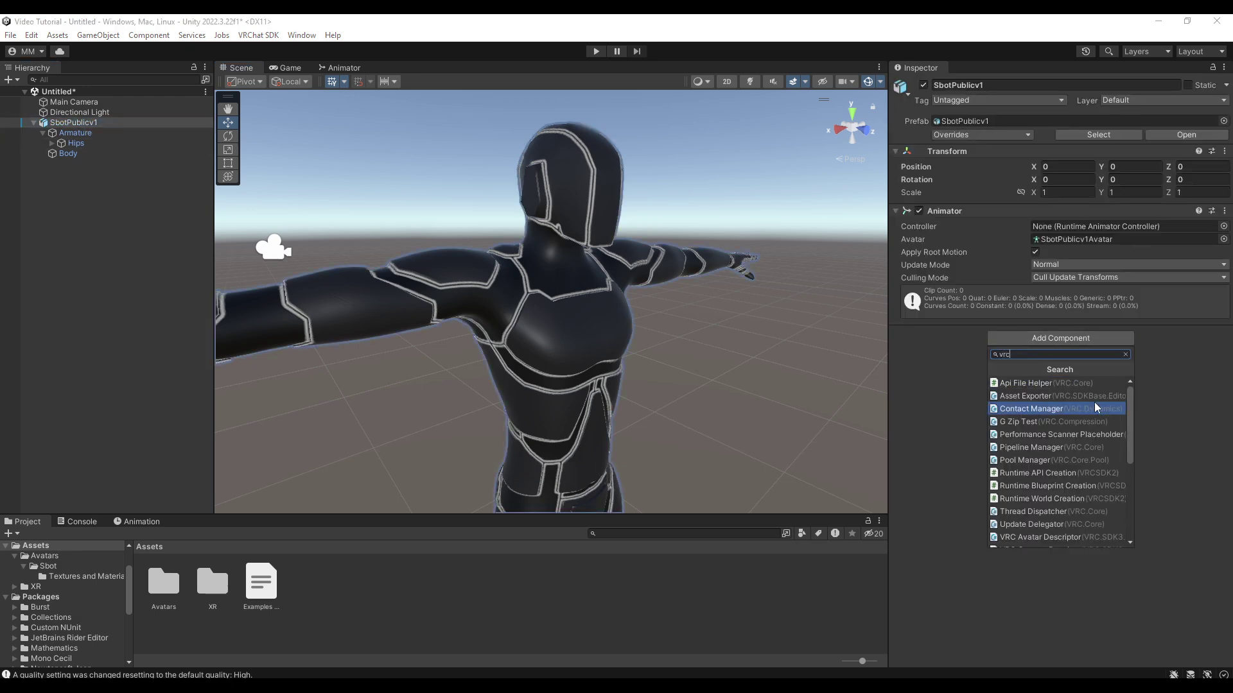
scroll(1057, 469, down, 3)
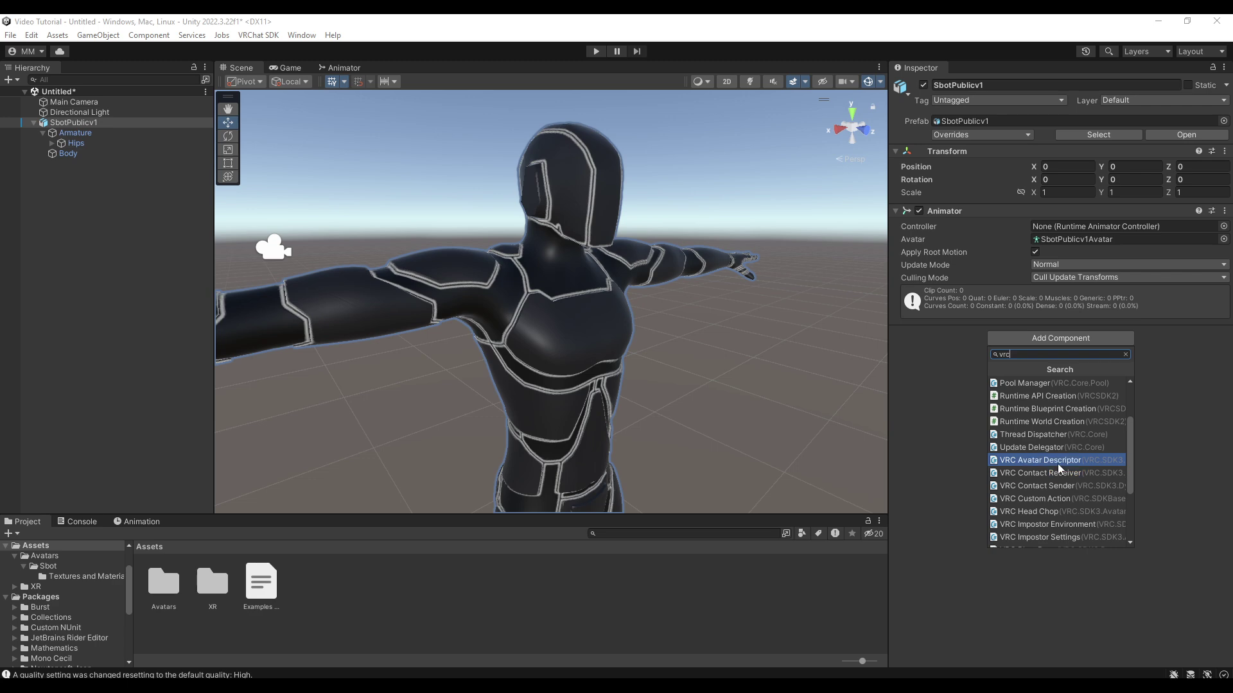
click(1058, 462)
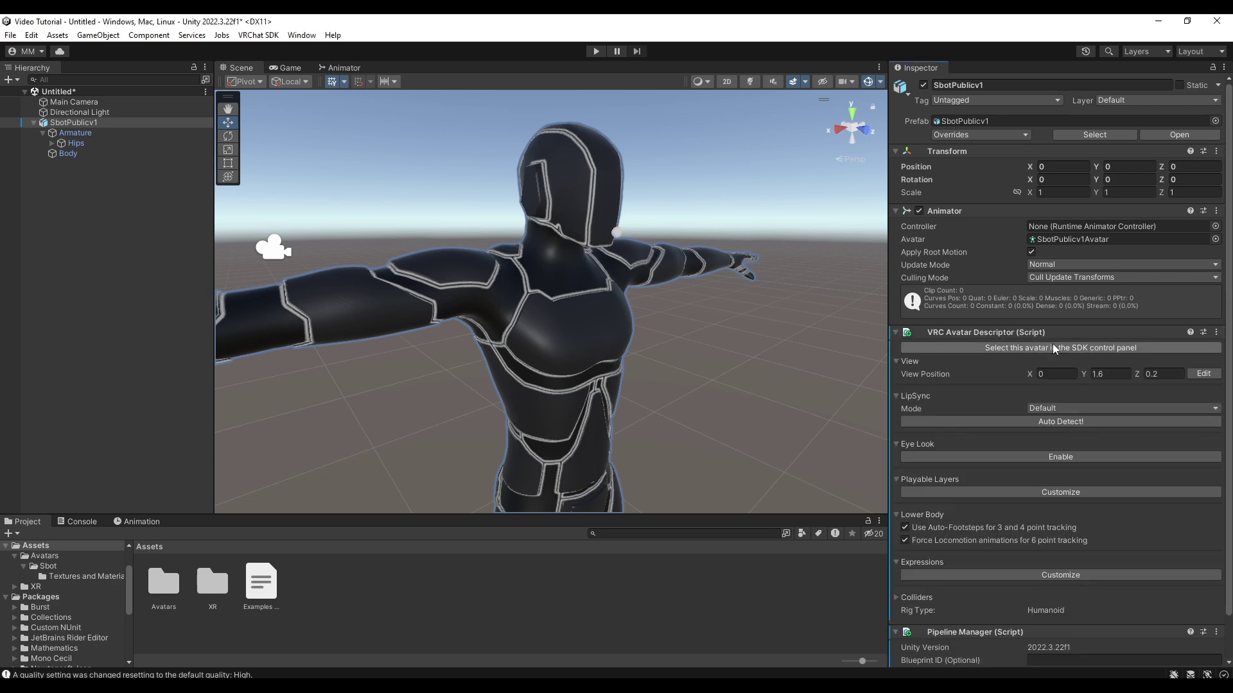
Switch the scene gizmos off and on to check the avatar's view position marker, and view the gizmo visibility options
right_drag(616, 307, 552, 257)
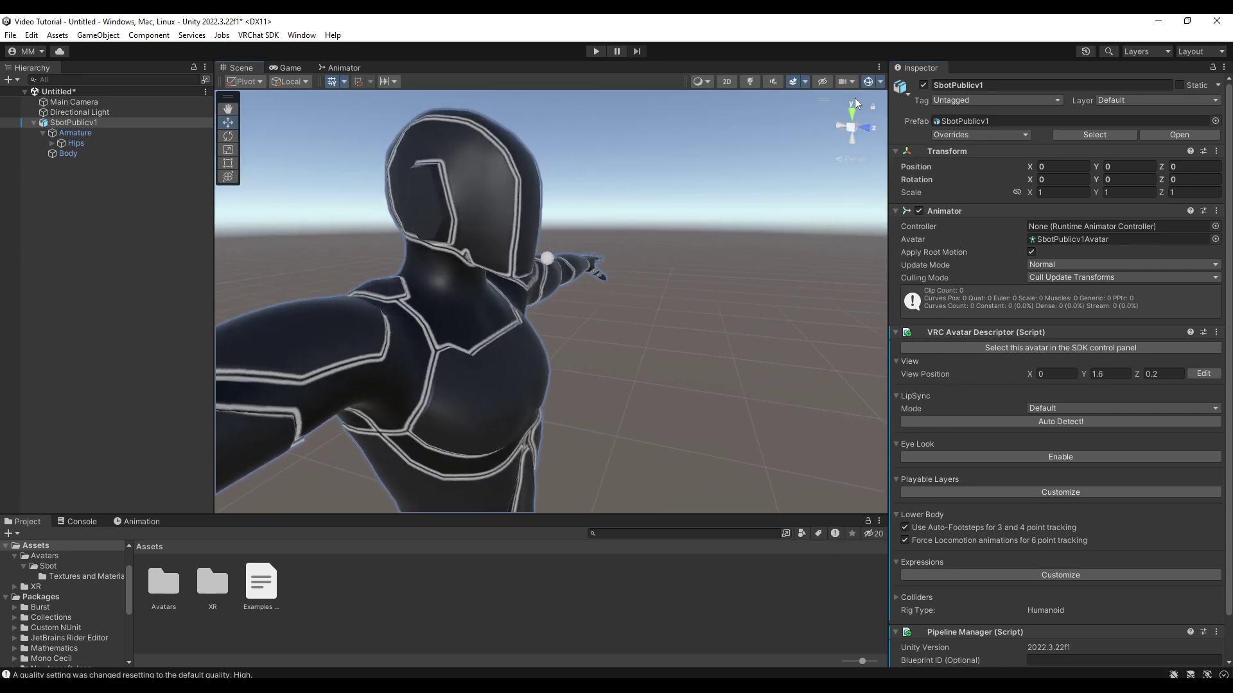
click(869, 82)
click(869, 82)
click(869, 82)
click(871, 82)
click(881, 83)
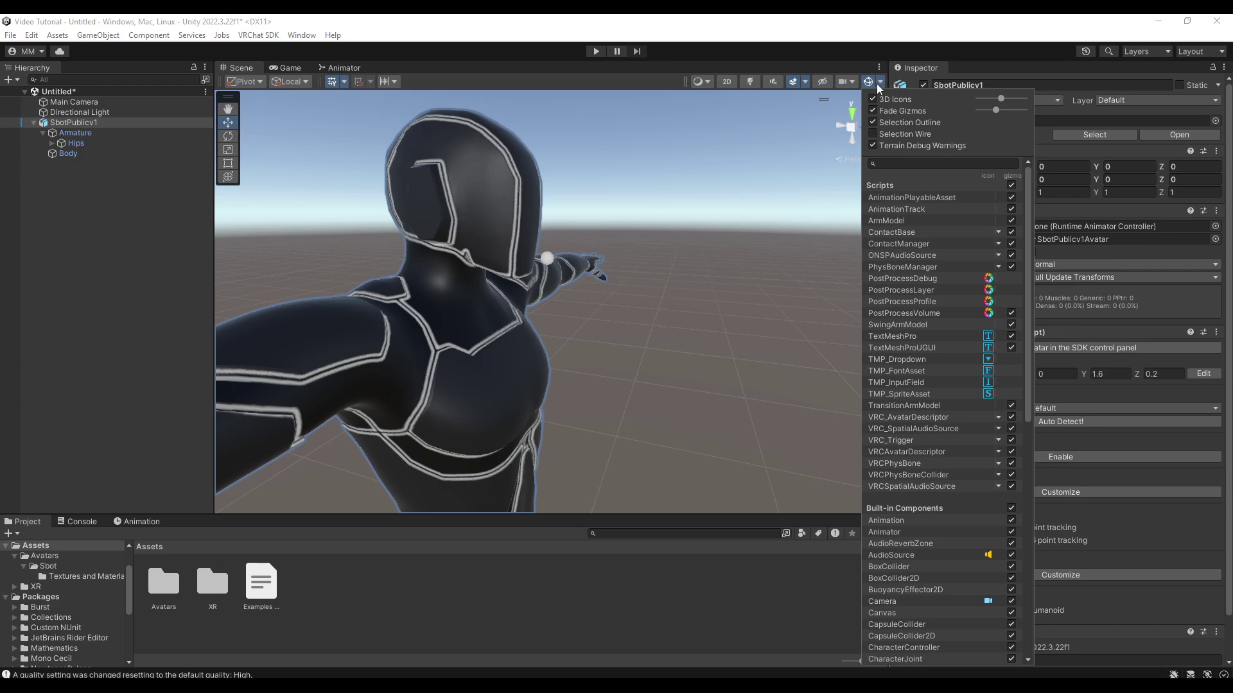
click(873, 83)
click(869, 83)
click(869, 82)
click(869, 83)
click(869, 83)
Turn on scene lighting in the Scene view, and compare the avatar with the skybox and effects off and on
right_drag(671, 212, 613, 204)
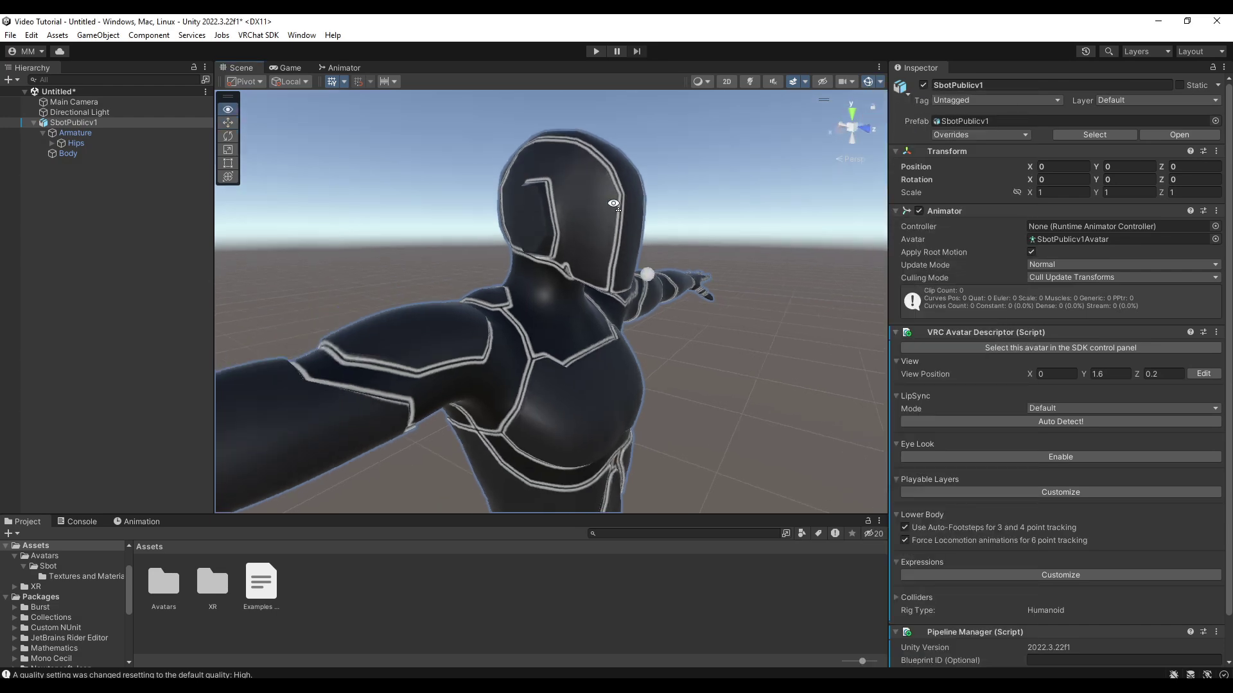
alt+drag(613, 204, 757, 235)
key(e)
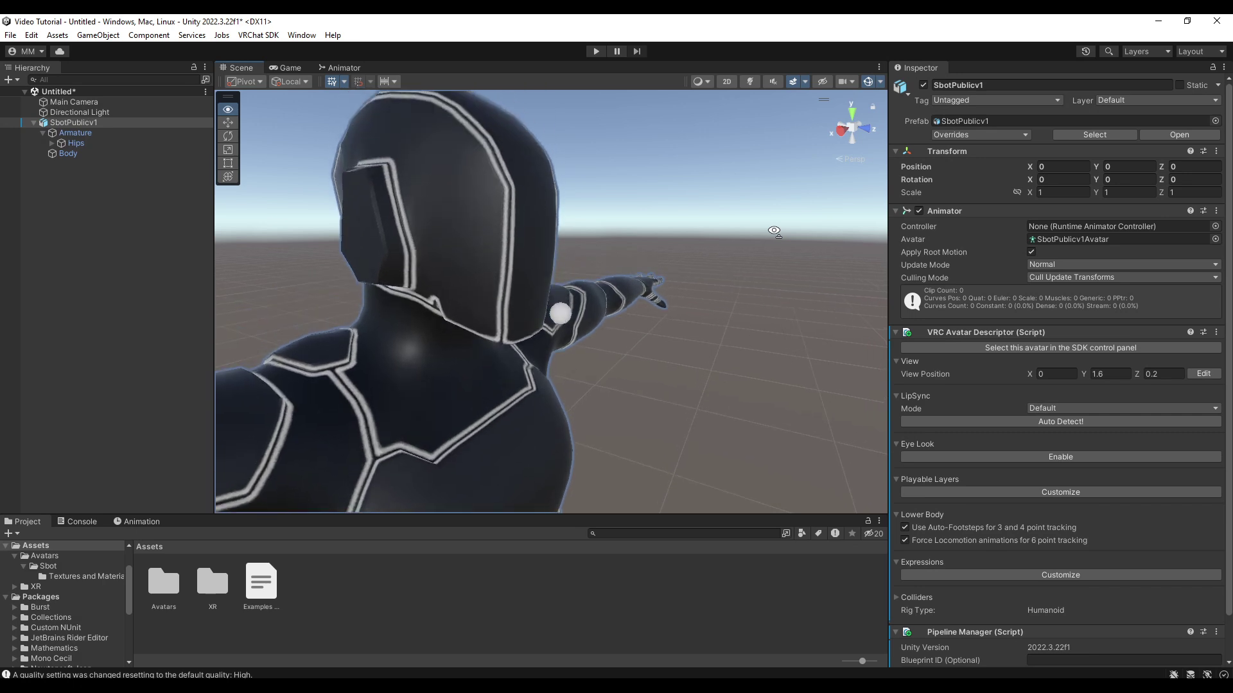
right_drag(778, 217, 748, 147)
click(750, 83)
key(s)
click(756, 81)
click(751, 82)
click(750, 82)
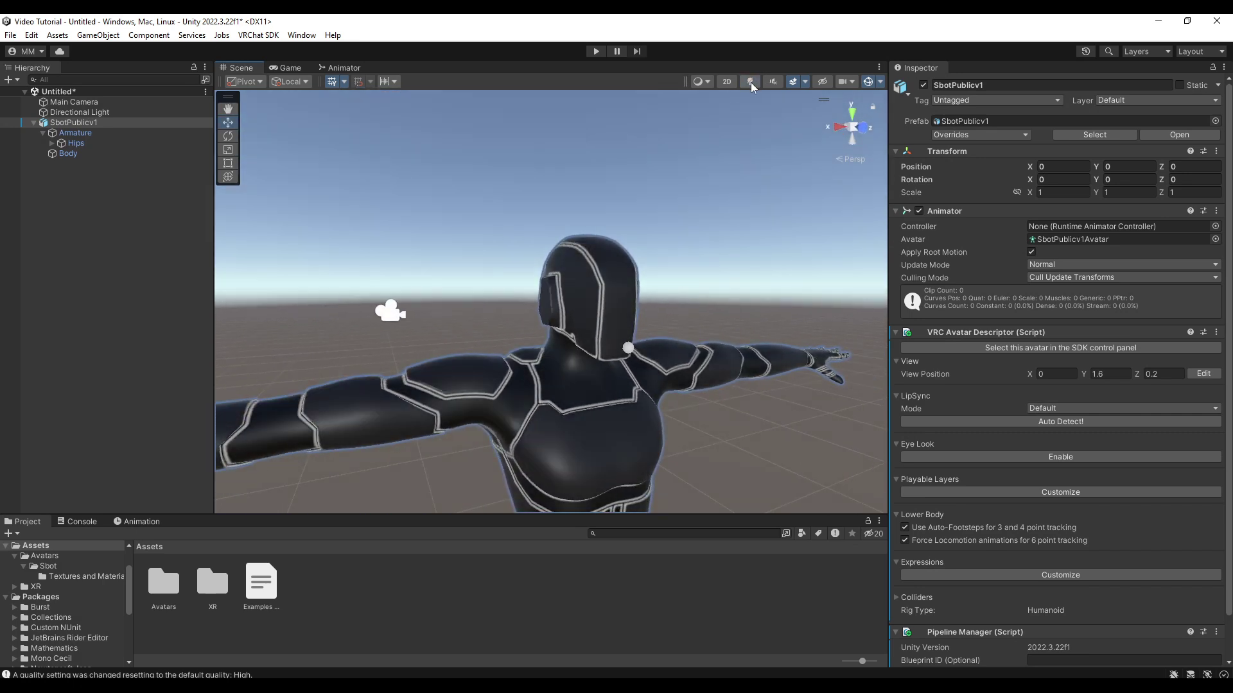
click(750, 82)
click(794, 82)
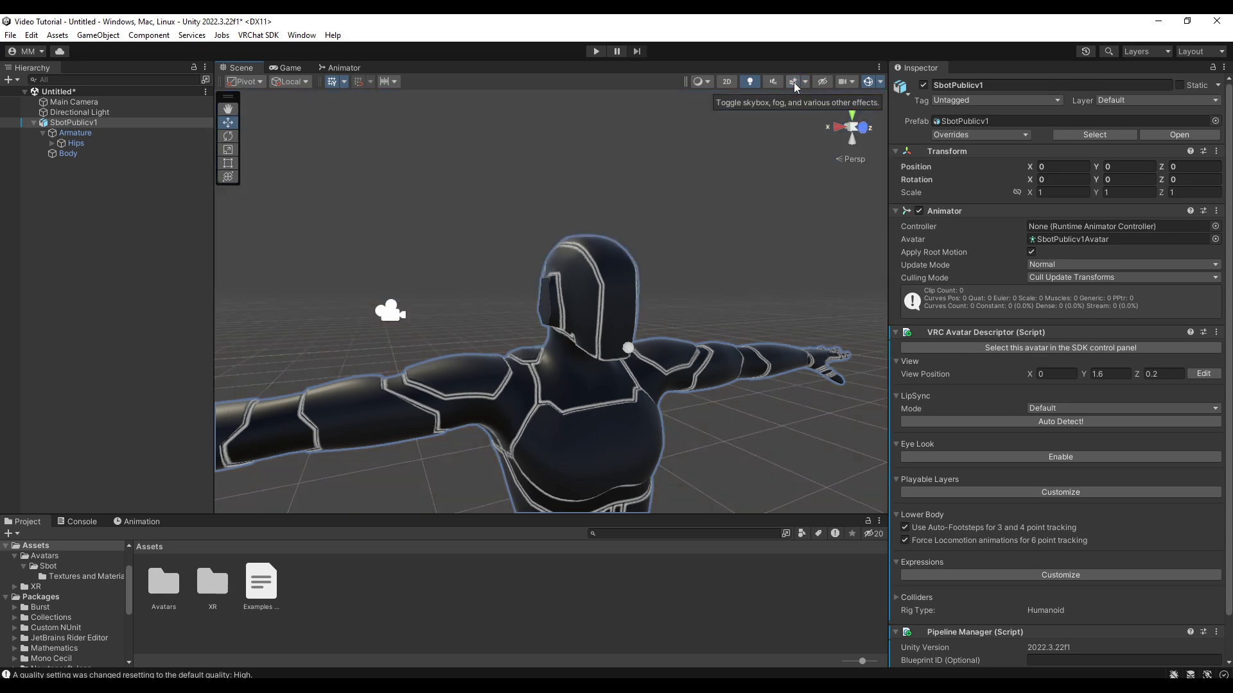
click(794, 82)
Look through the Scene view's shading modes and examine the view position marker near the avatar's head
key(w)
right_drag(706, 192, 796, 228)
click(707, 81)
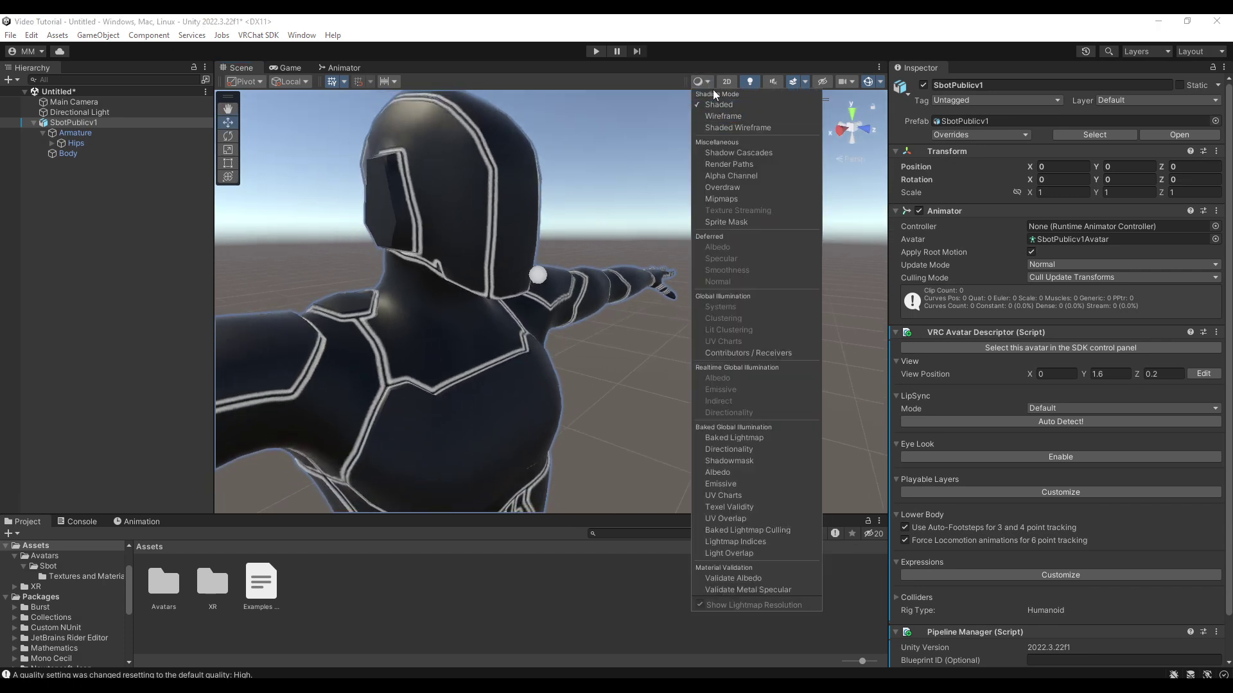
click(710, 84)
key(s)
right_drag(792, 152, 717, 171)
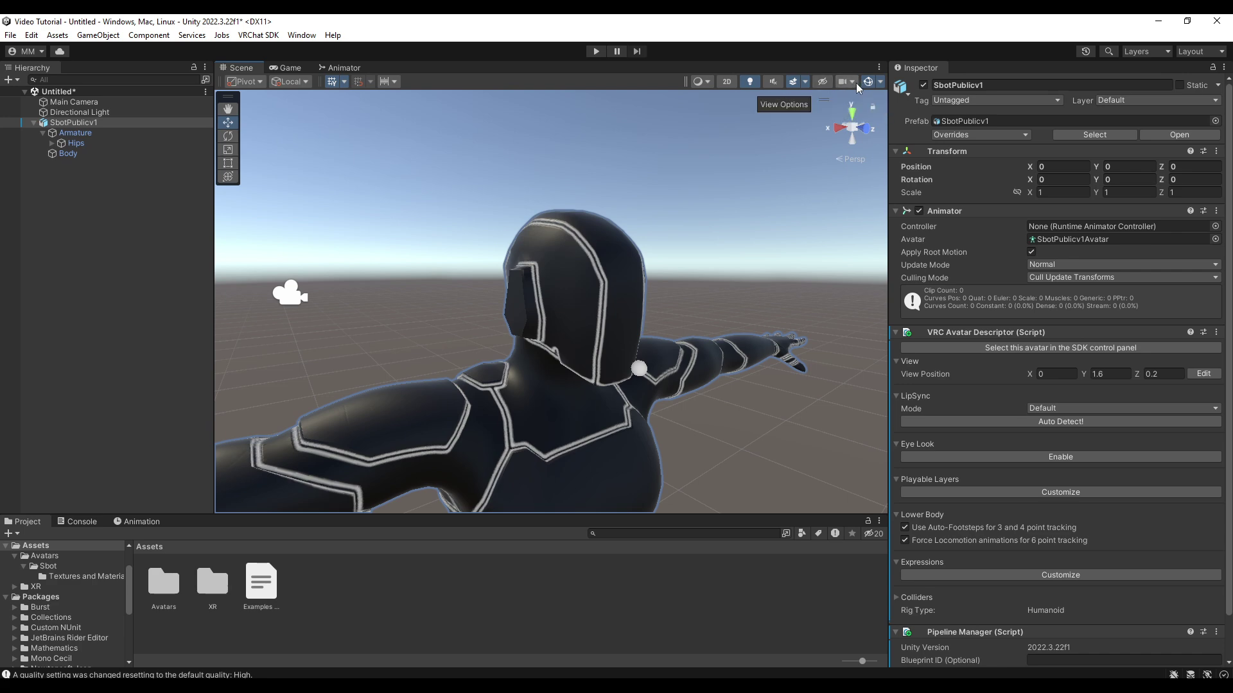
right_drag(706, 244, 786, 208)
key(w)
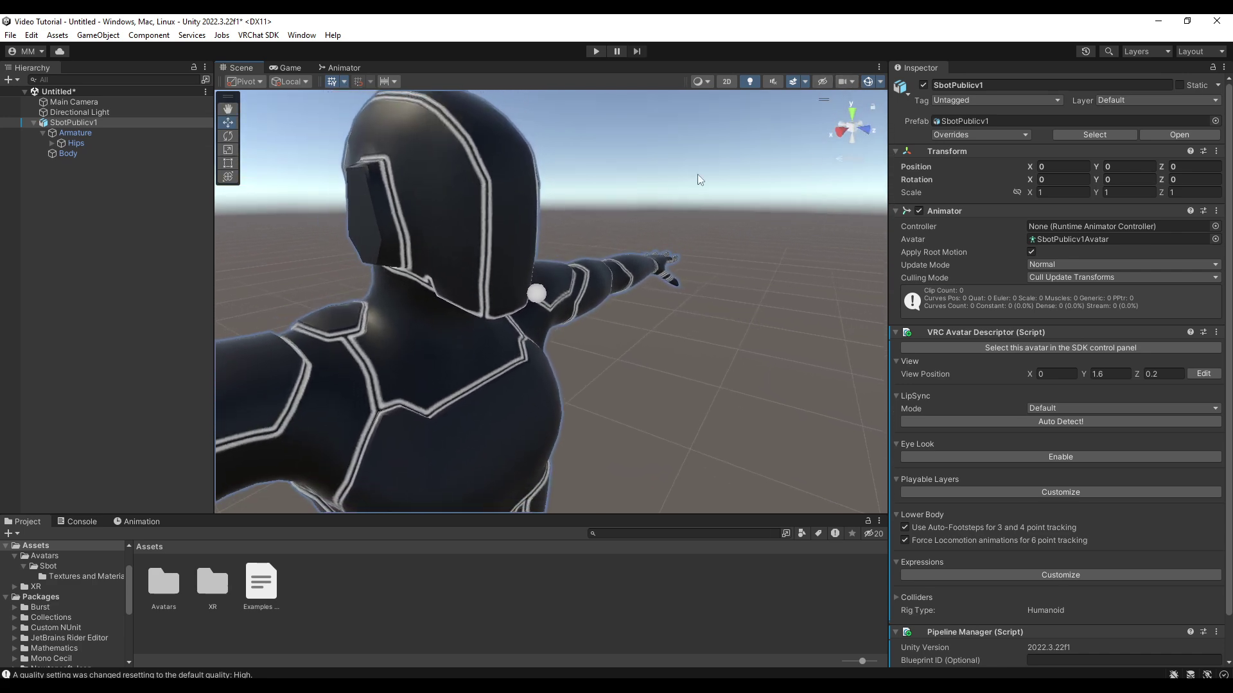
Move the avatar's view position marker up to the front of the visor, at about Y 1.684 and Z 0.179, and finish editing it
click(1203, 374)
right_drag(811, 342, 581, 311)
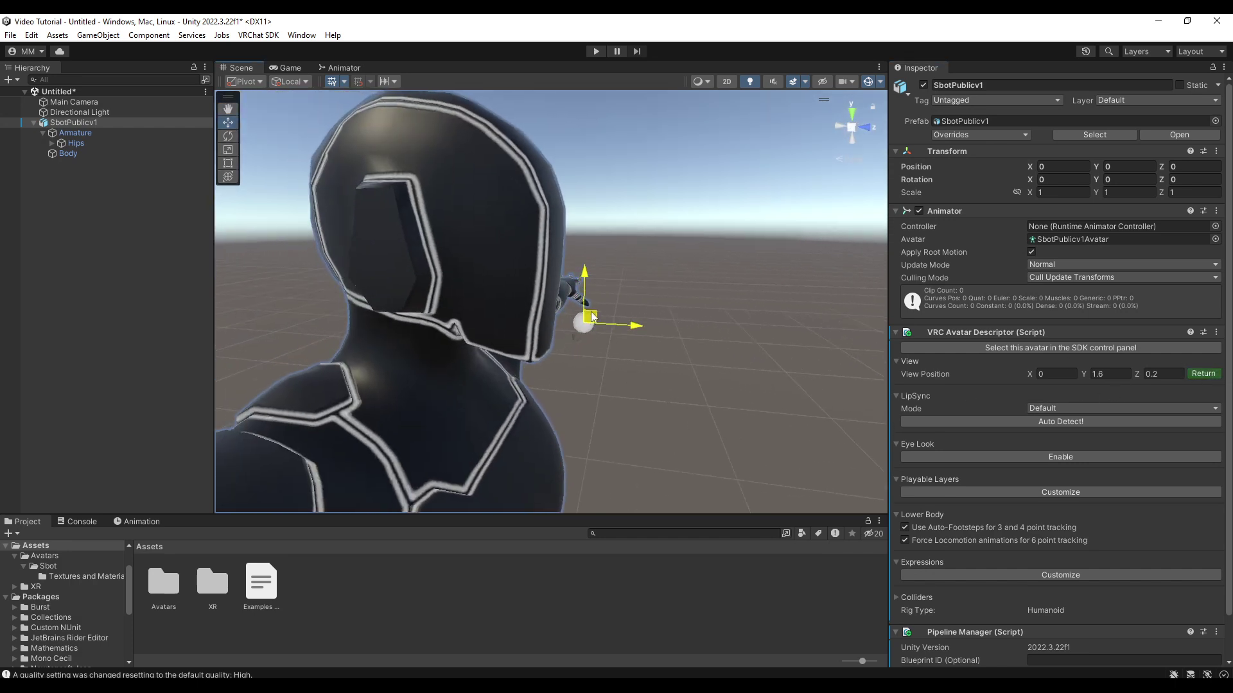
drag(581, 312, 566, 229)
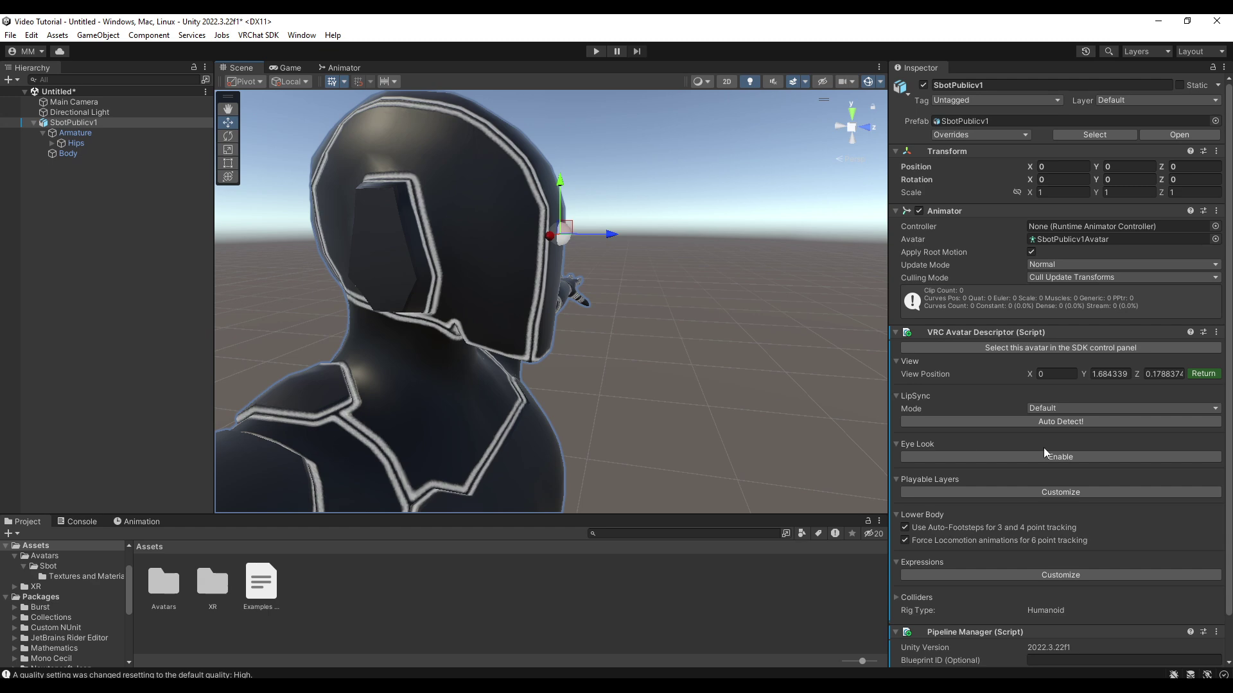
click(1194, 372)
right_drag(653, 268, 541, 267)
key(w)
key(d)
key(s)
key(w)
key(s)
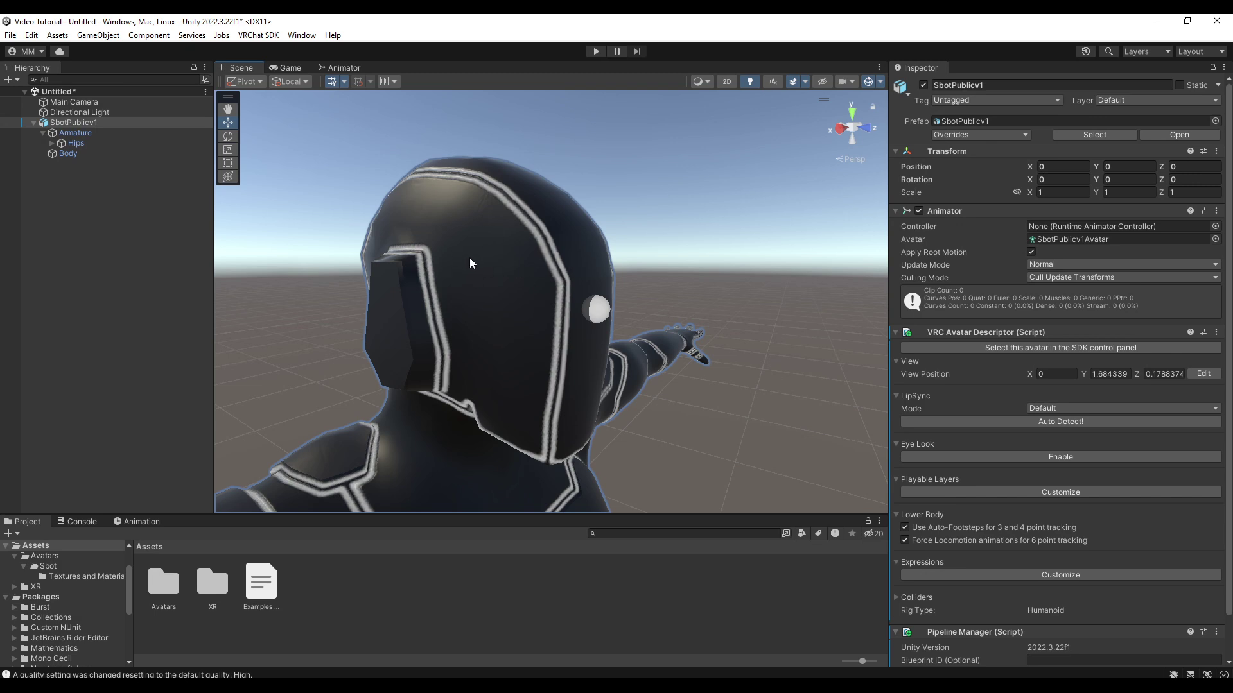
Expand the armature through Hips, Spine, Chest and Neck, and select the Head bone
click(482, 268)
click(53, 143)
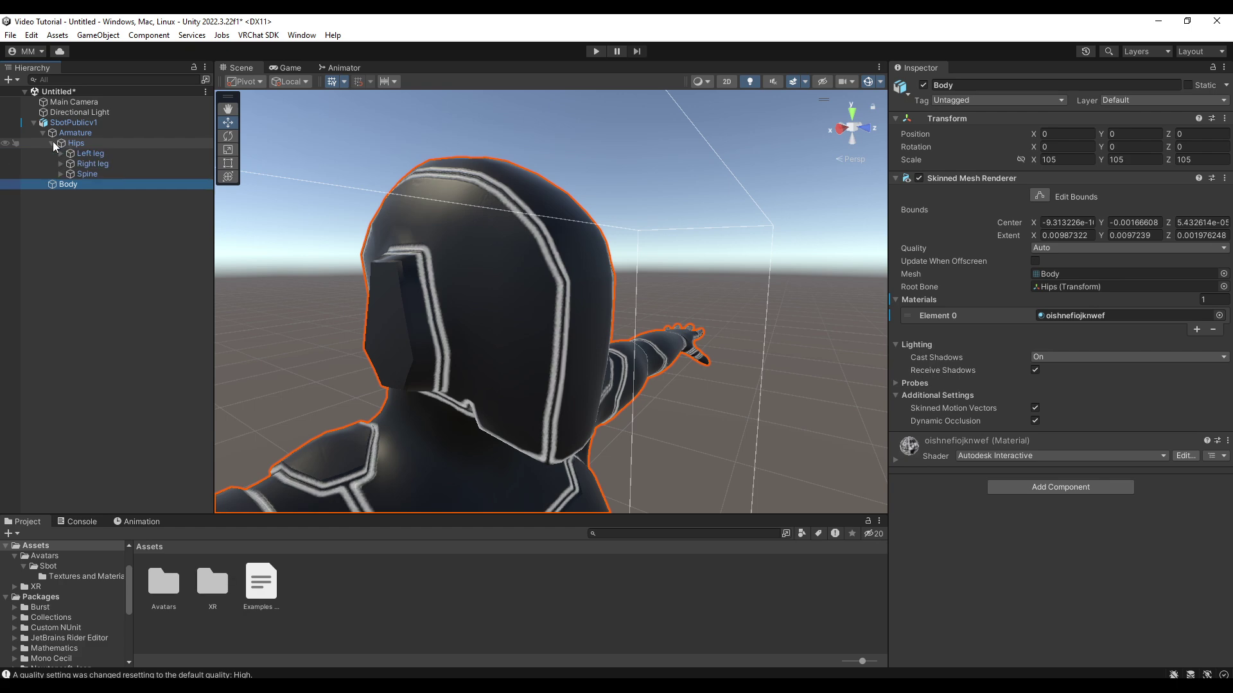
click(61, 174)
click(70, 184)
click(79, 205)
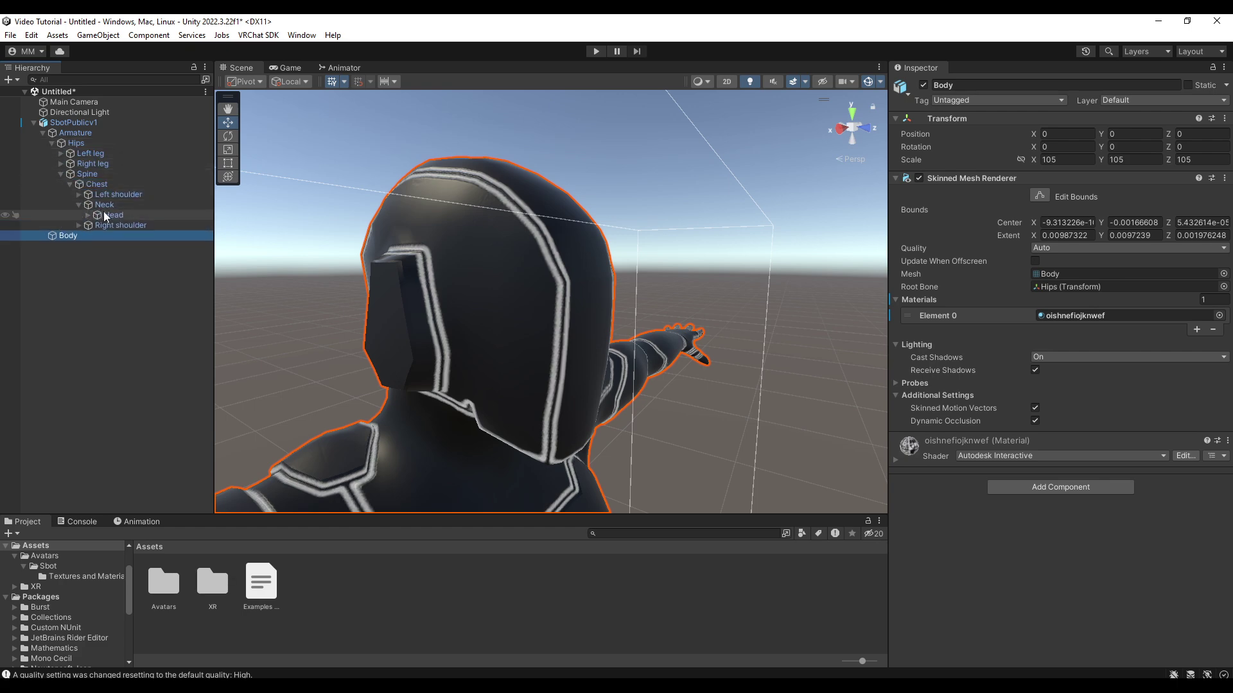
click(110, 215)
Set the Head bone's scale to 0 on X, Y and Z, and examine the avatar from around the neck
click(1056, 161)
text(0)
click(1117, 161)
text(0)
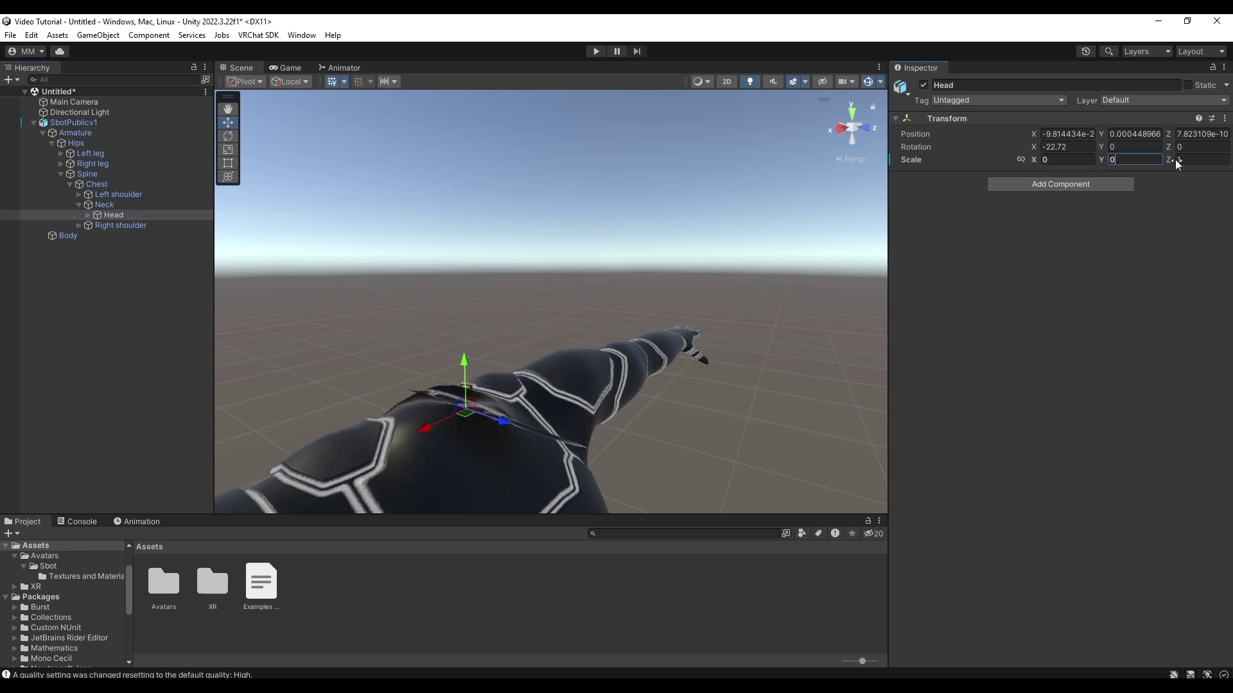
click(1182, 160)
text(0)
right_drag(571, 225, 542, 248)
alt+drag(541, 250, 1007, 234)
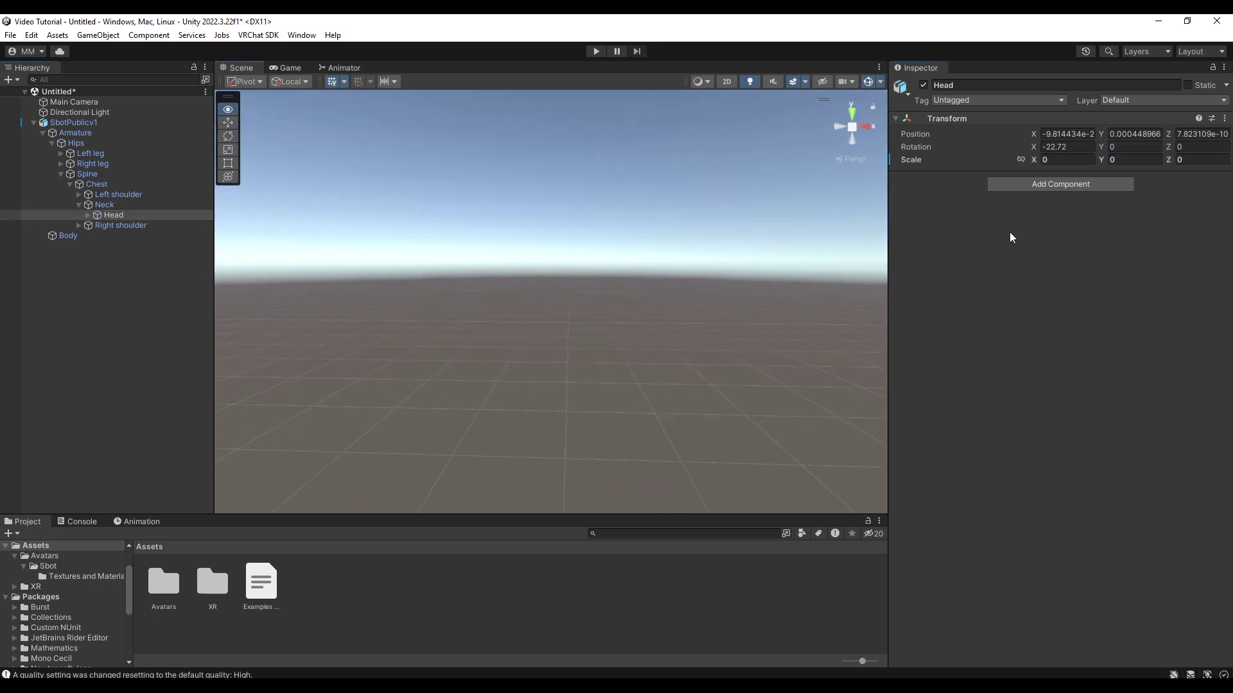
key(f)
alt+drag(1018, 418, 438, 206)
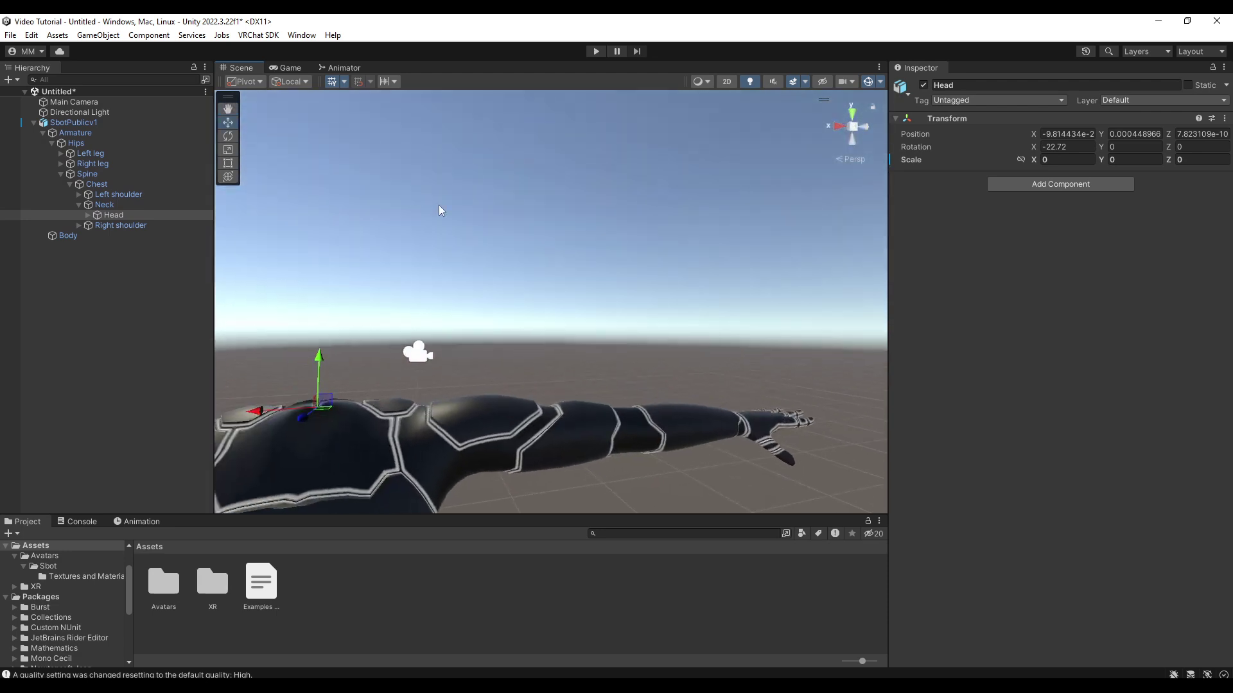
Undo the Head bone's scale changes, reselect SbotPublicv1 and view the view position marker beside the head
key(ctrl+z)
key(ctrl+z)
key(ctrl+z)
alt+drag(619, 272, 647, 274)
click(73, 122)
alt+drag(525, 235, 623, 260)
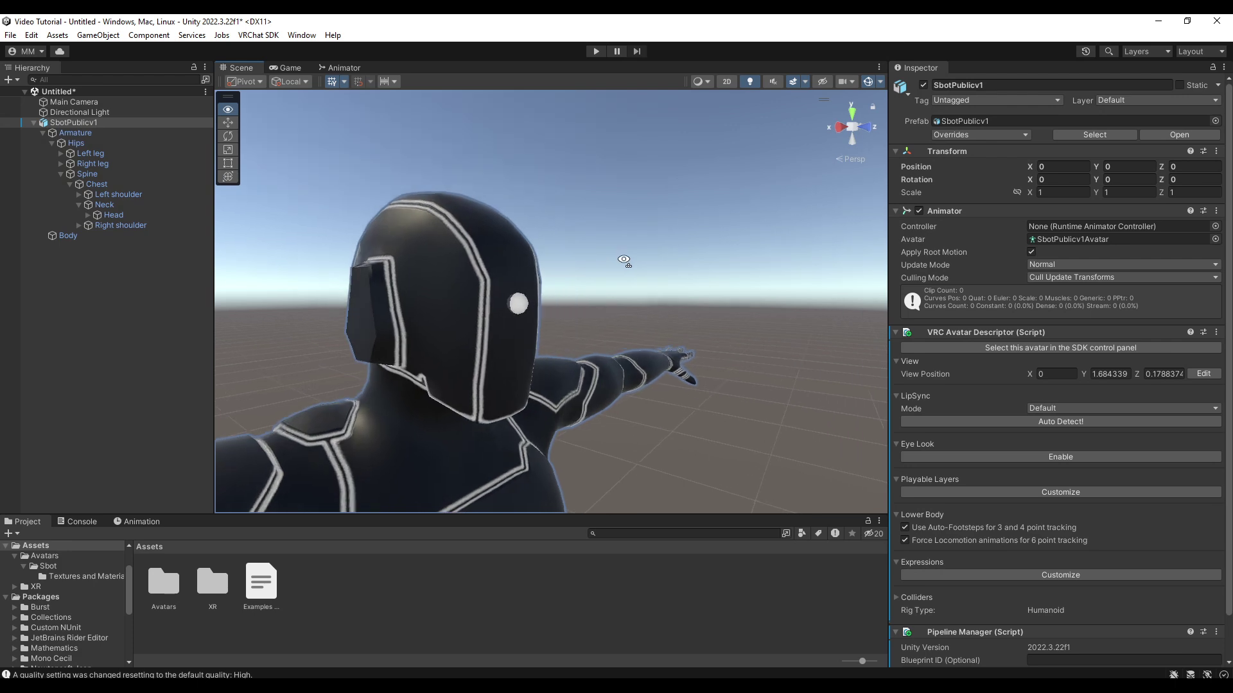
key(q)
right_drag(624, 260, 663, 265)
key(e)
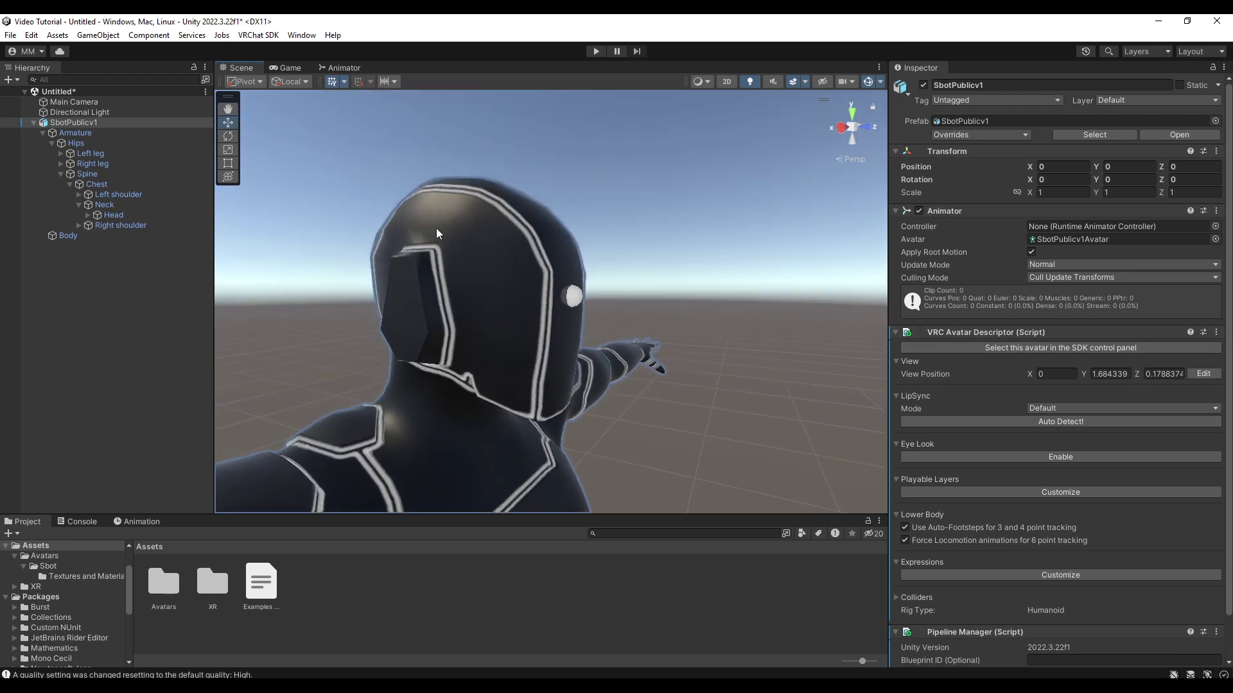
Inspect the Body mesh's renderer settings, and return to SbotPublicv1's VRC Avatar Descriptor
scroll(1040, 346, down, 3)
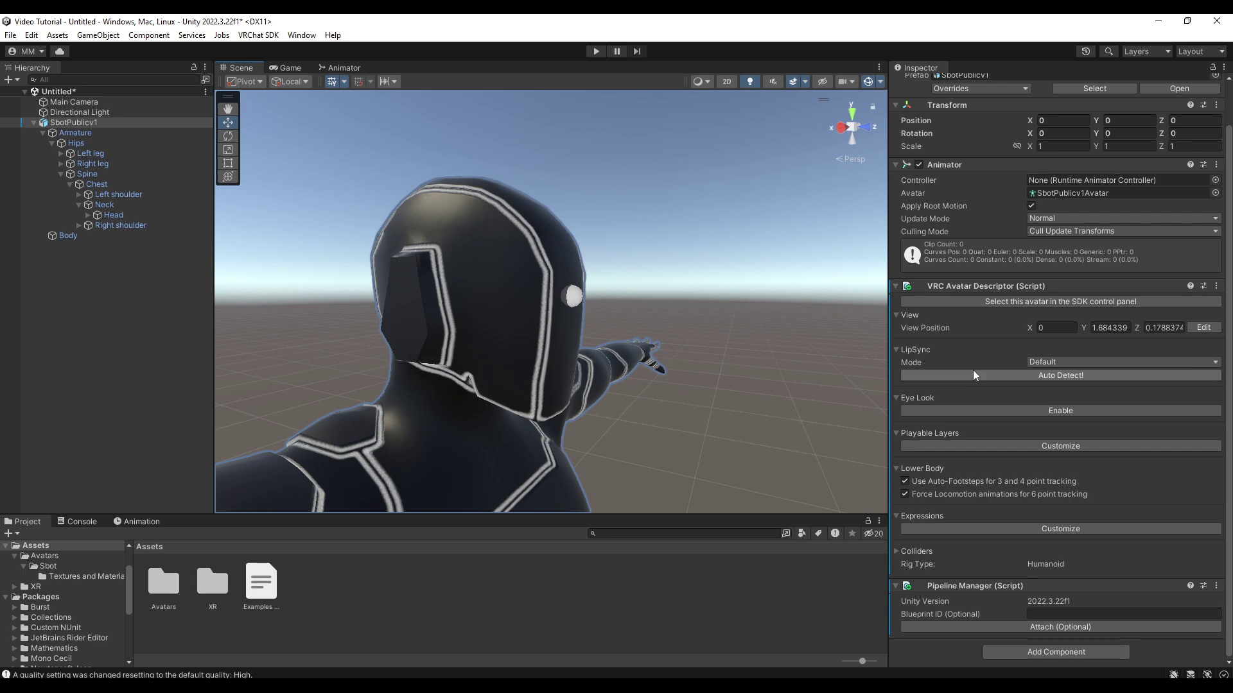
click(66, 236)
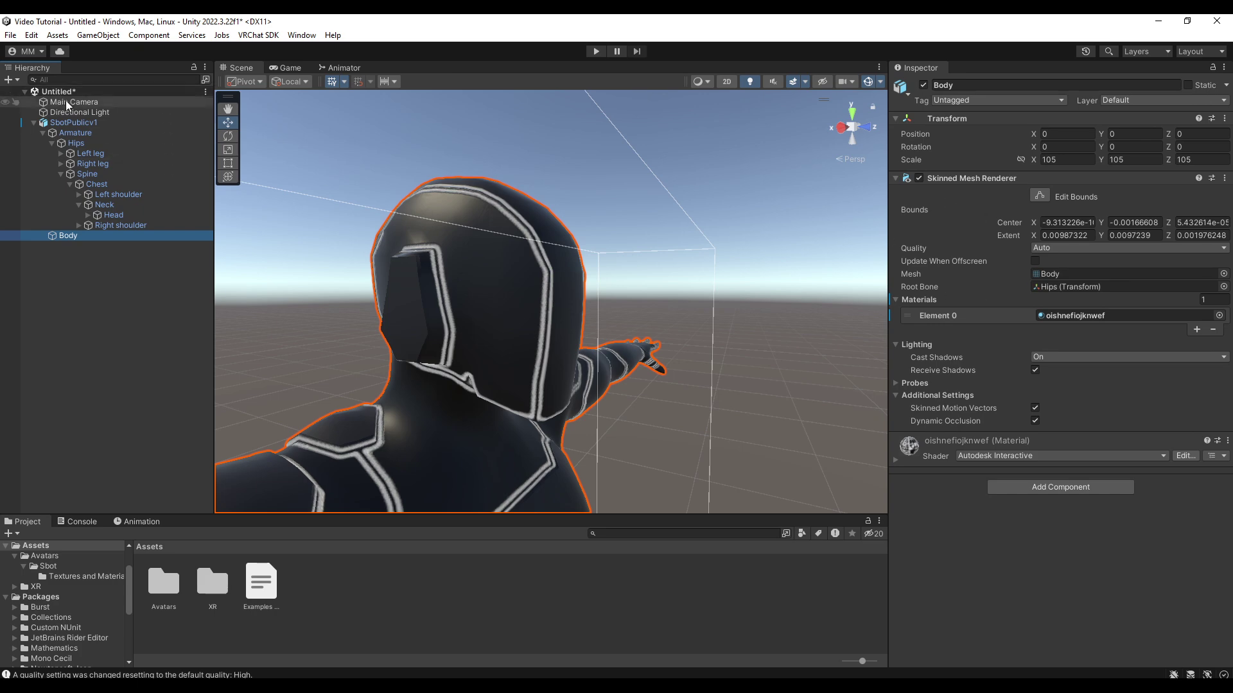
click(72, 122)
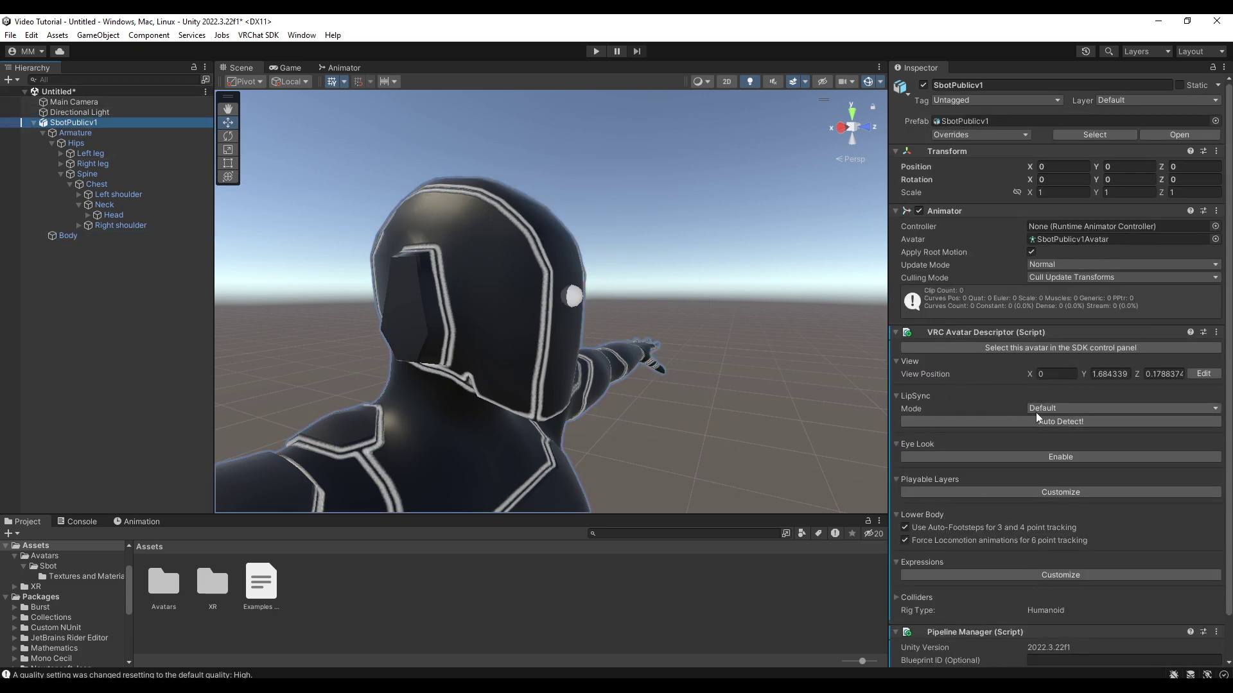
scroll(915, 392, down, 3)
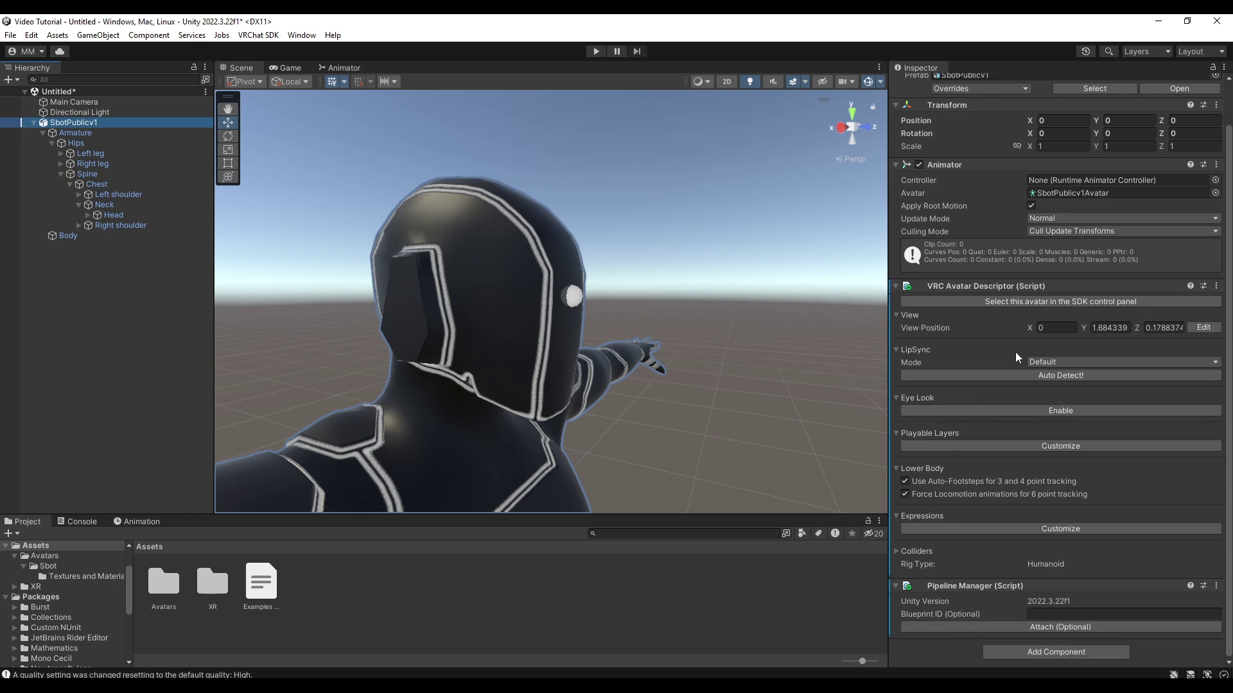
Try the Jaw Flap Bone lip sync mode, and set the mode back to Default
click(1066, 361)
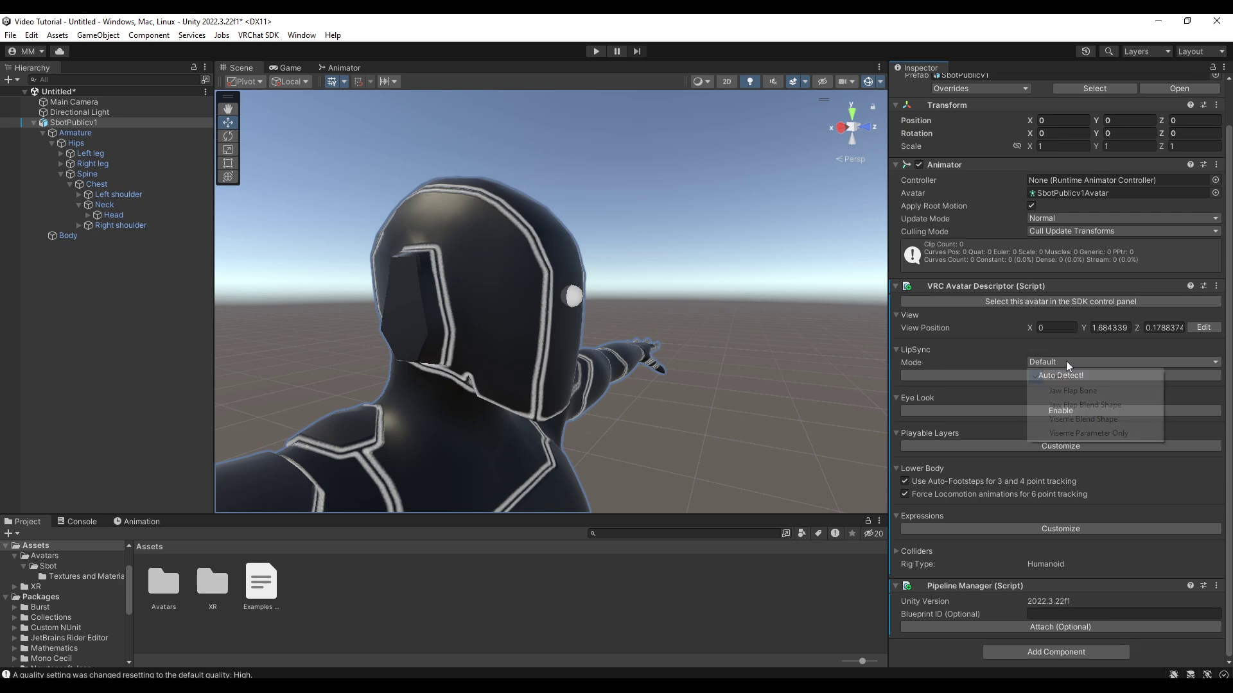
click(1071, 390)
click(1067, 362)
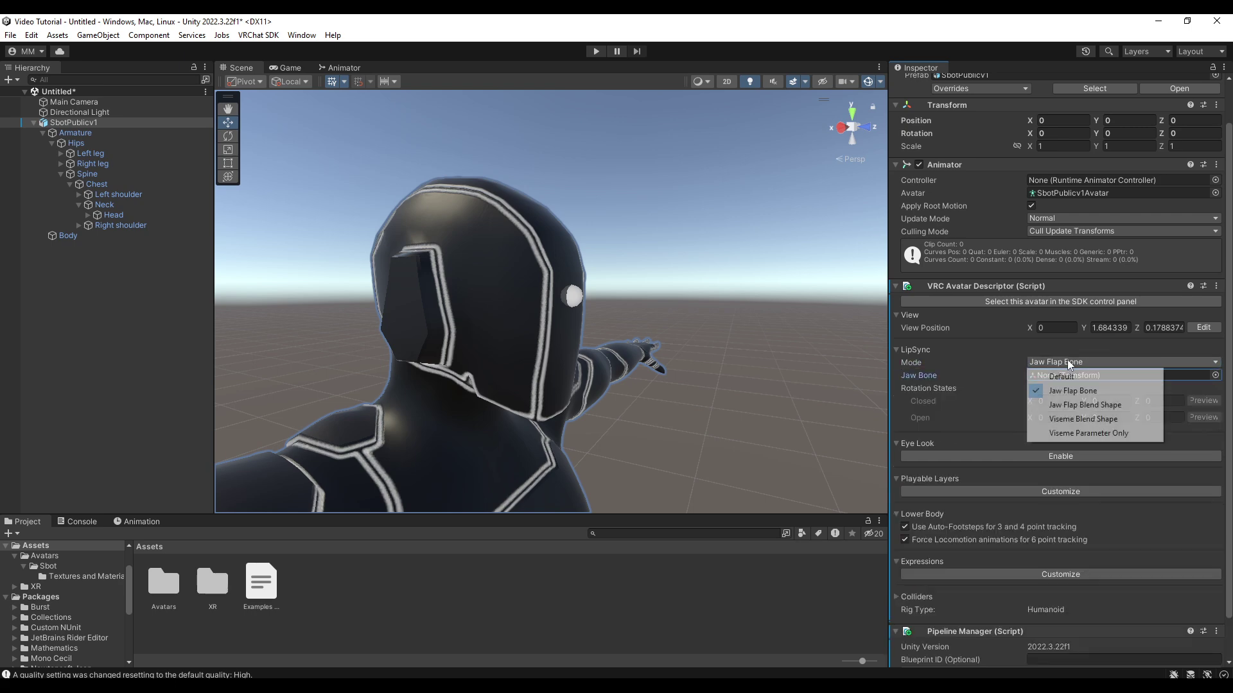
click(1083, 377)
Try the Viseme Blend Shape lip sync mode with Body as the face mesh, check the viseme choices, and restore Default
click(1082, 363)
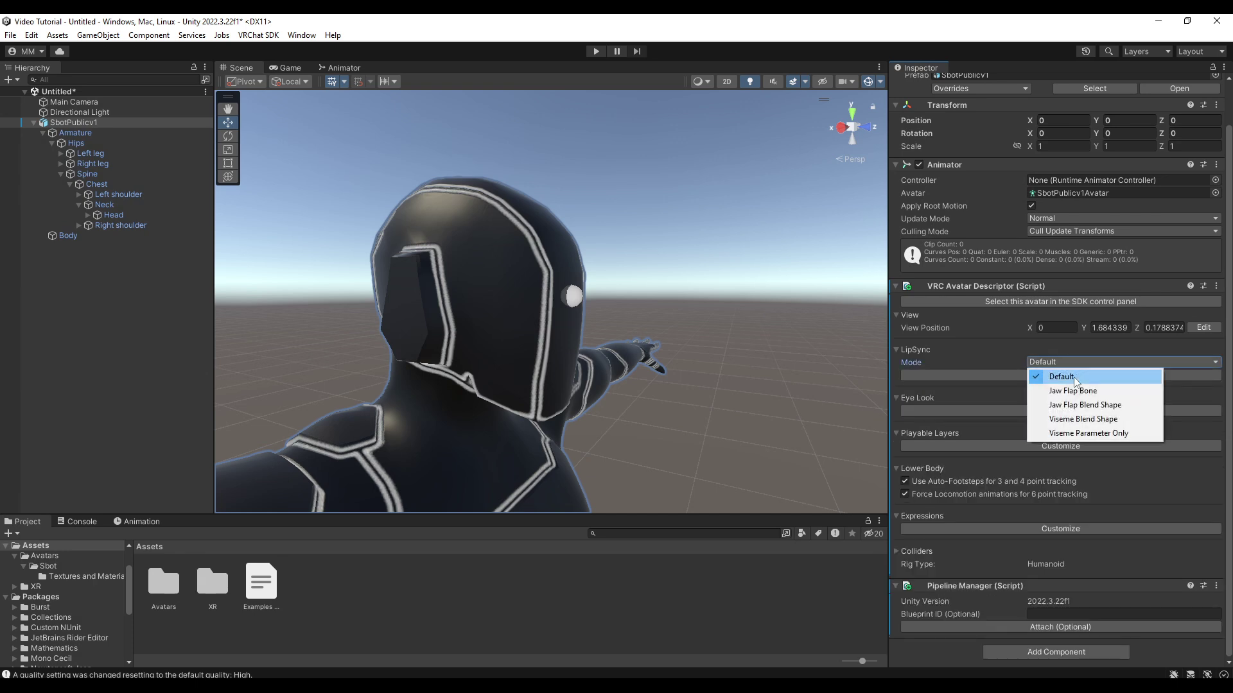
click(1093, 419)
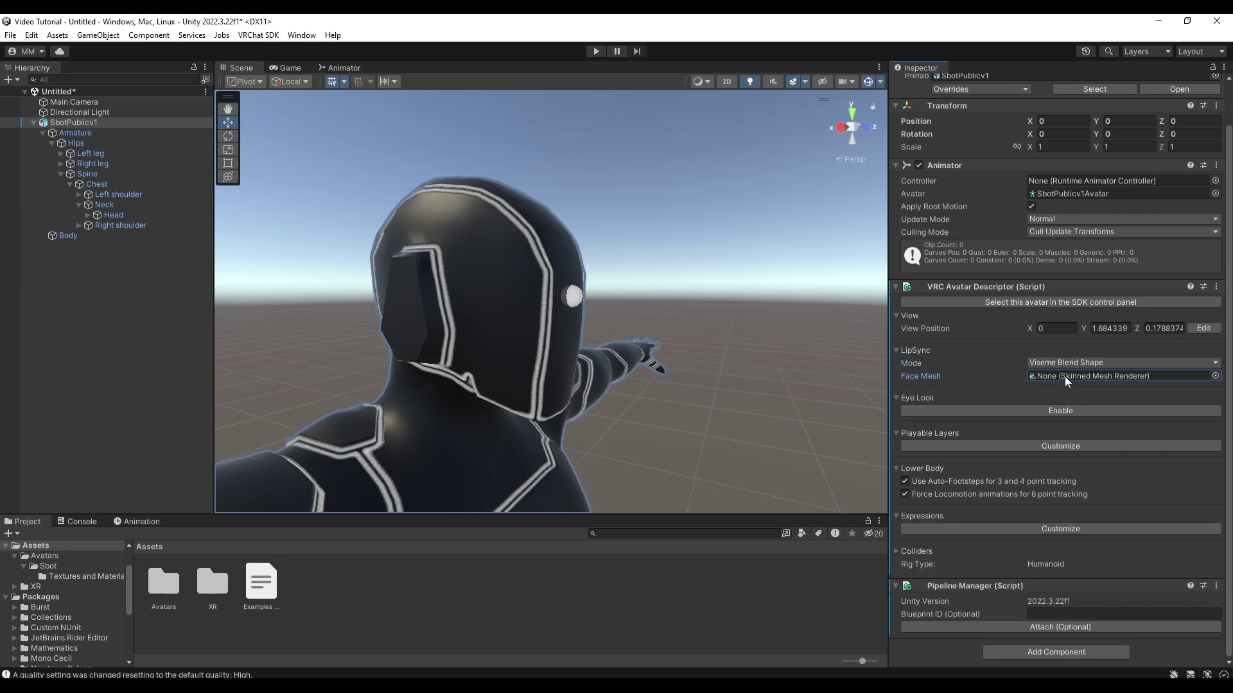
drag(95, 235, 1061, 379)
click(1045, 389)
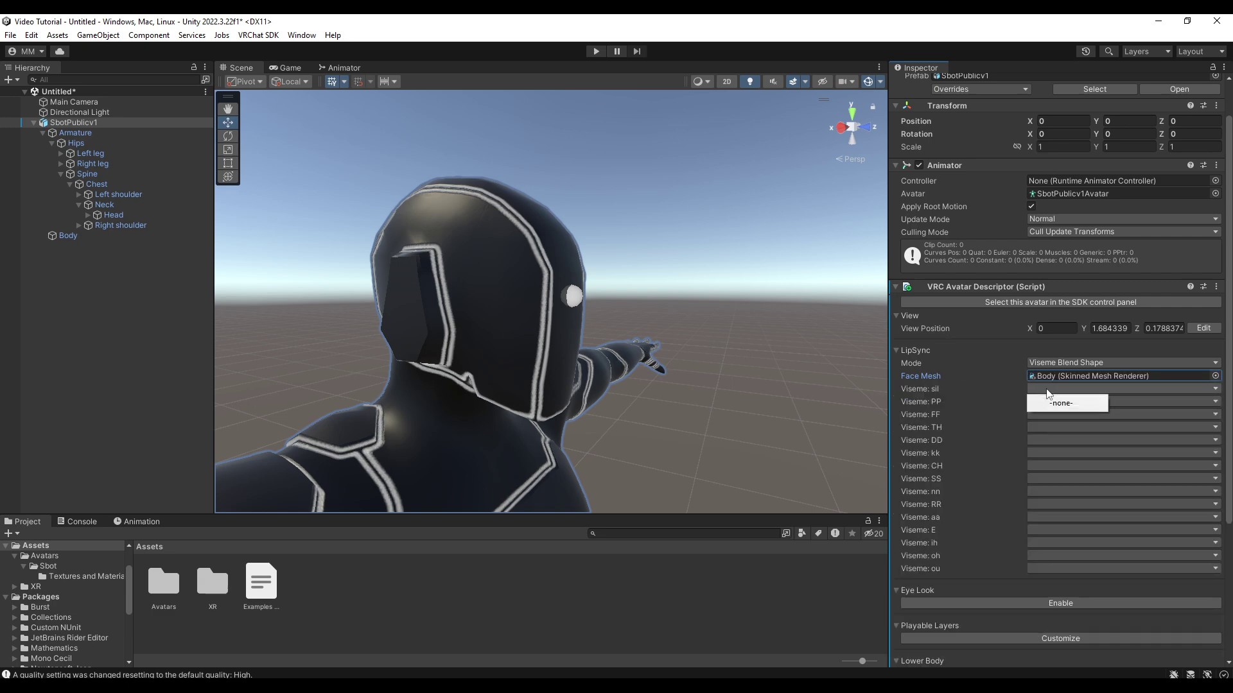
click(1052, 427)
click(1057, 362)
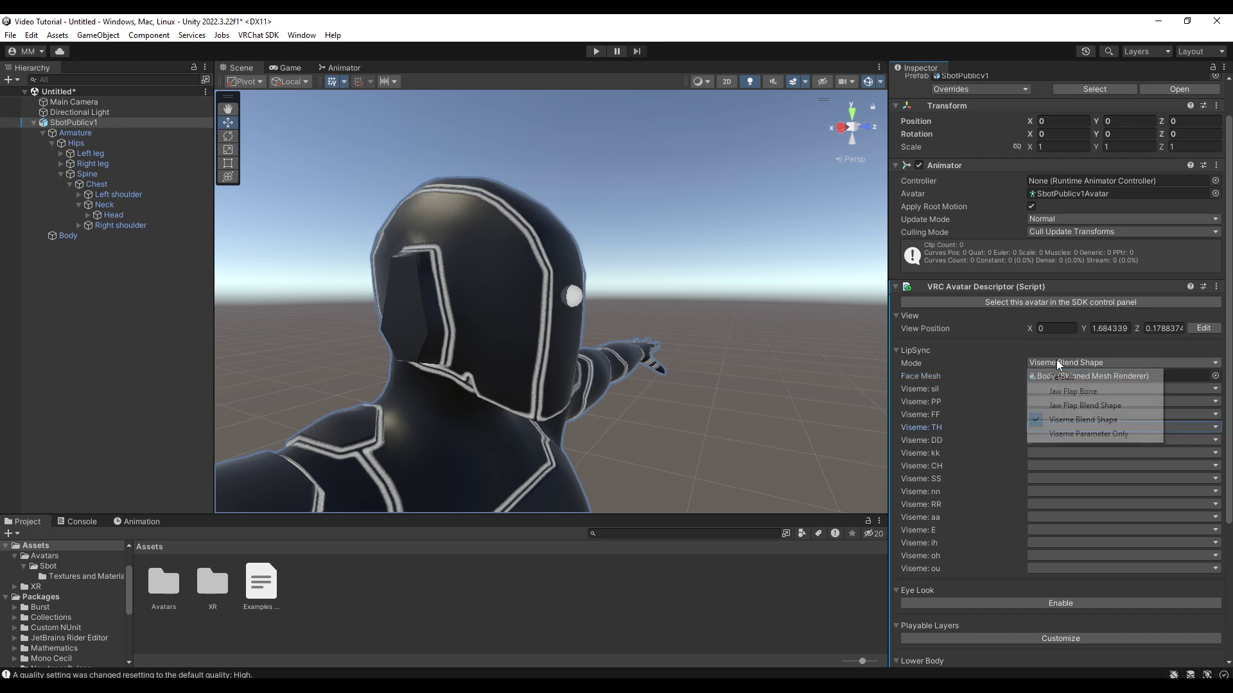
click(1056, 379)
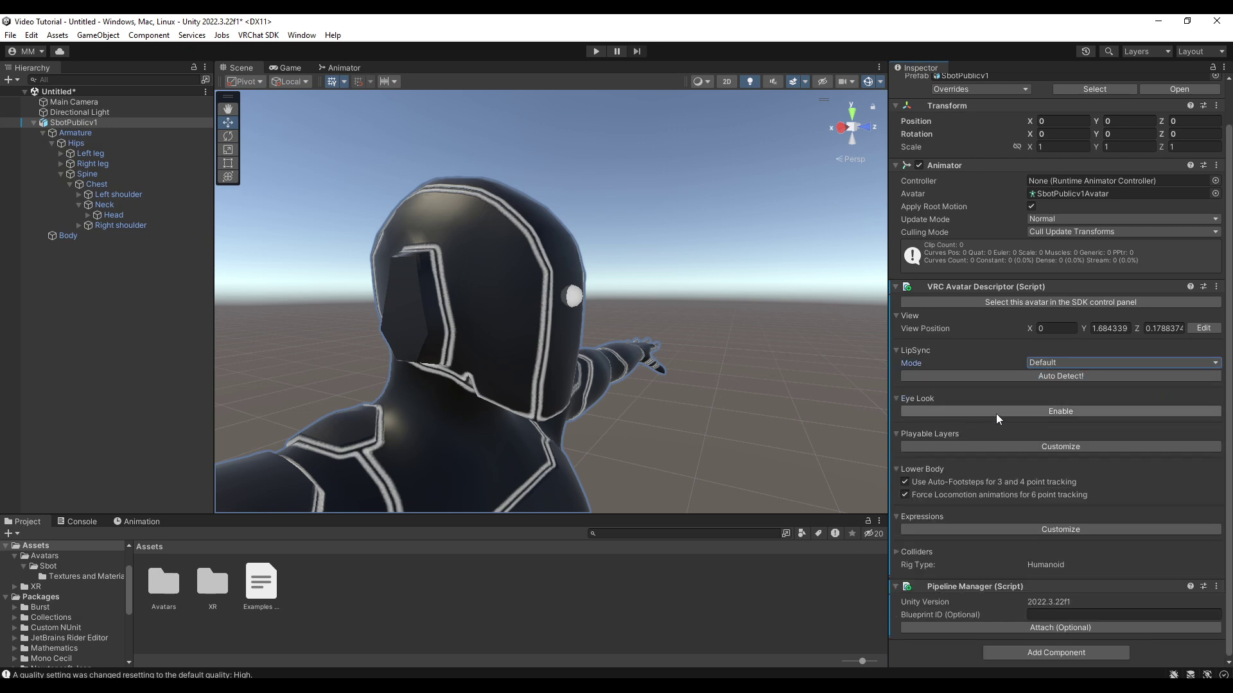
Enable Eye Look on the avatar descriptor, and expand the Head bone to check for eye bones
click(1035, 411)
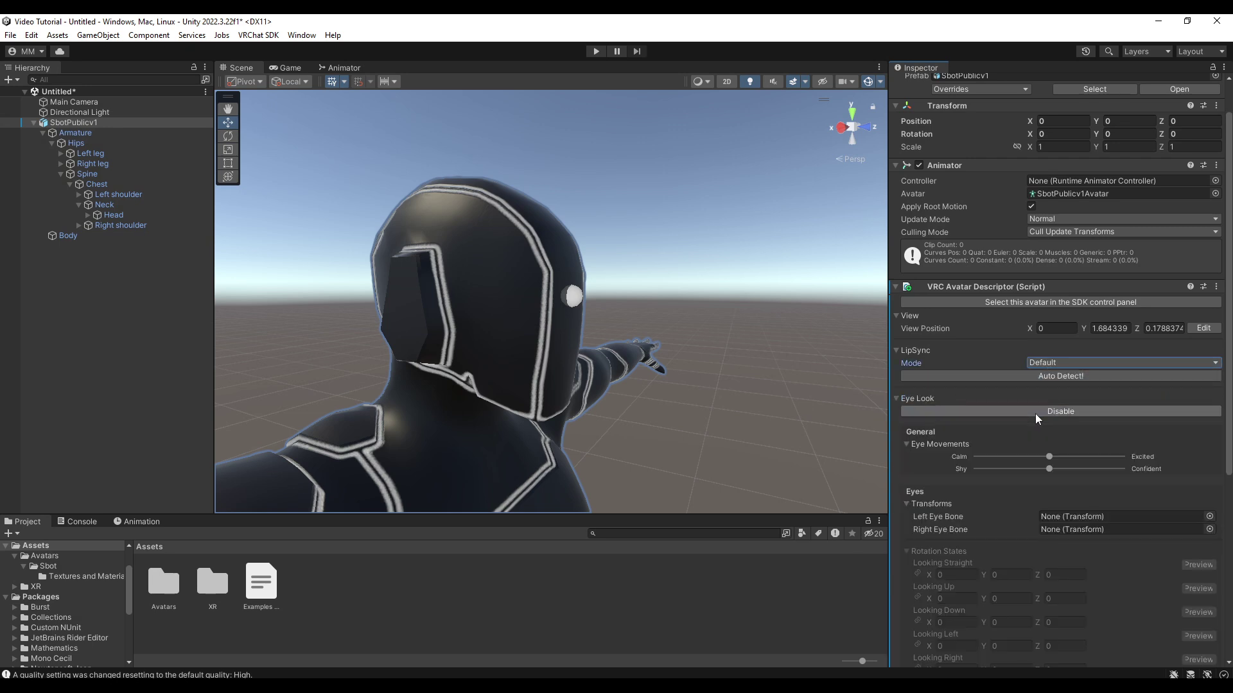
click(88, 215)
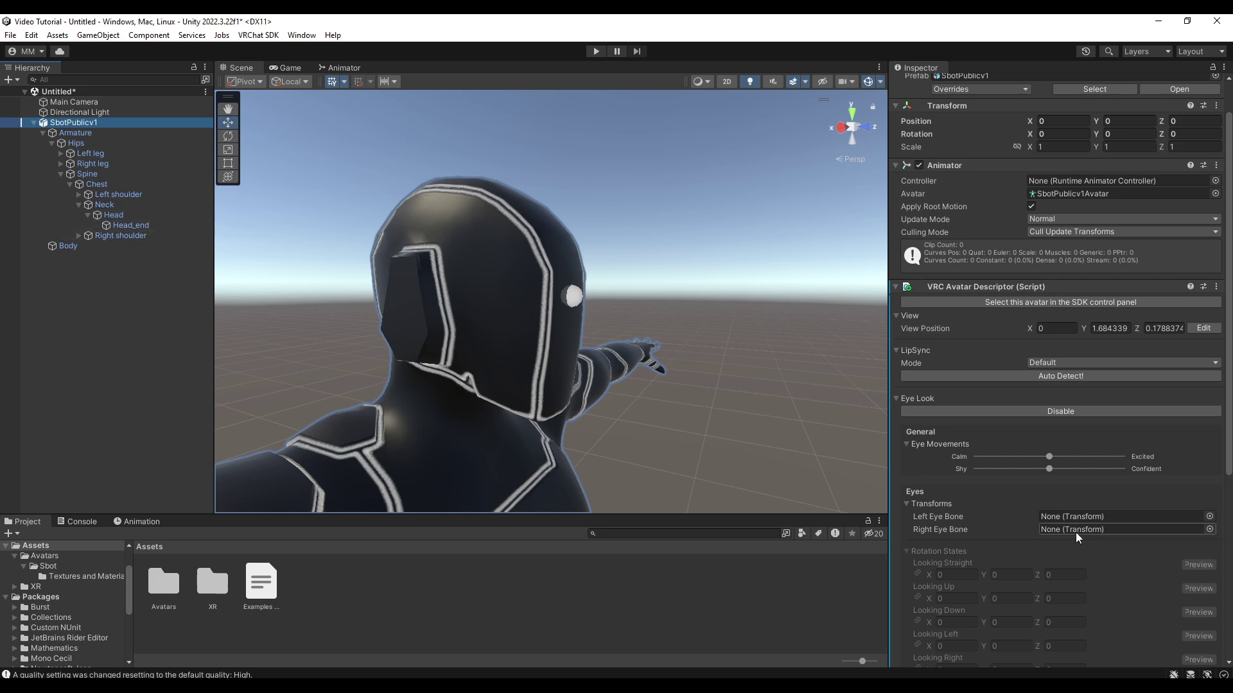
scroll(1008, 487, down, 5)
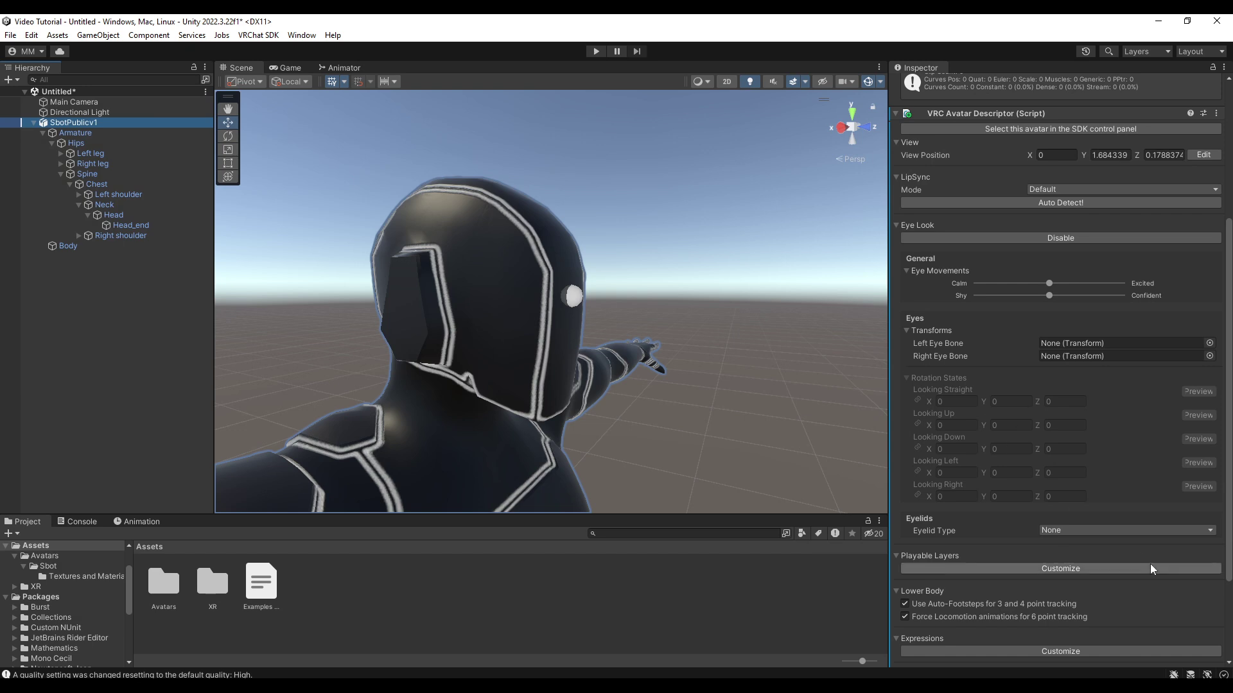
Try the Blendshapes and Bones eyelid types, set the type back to None, and disable Eye Look
click(1085, 530)
click(1090, 573)
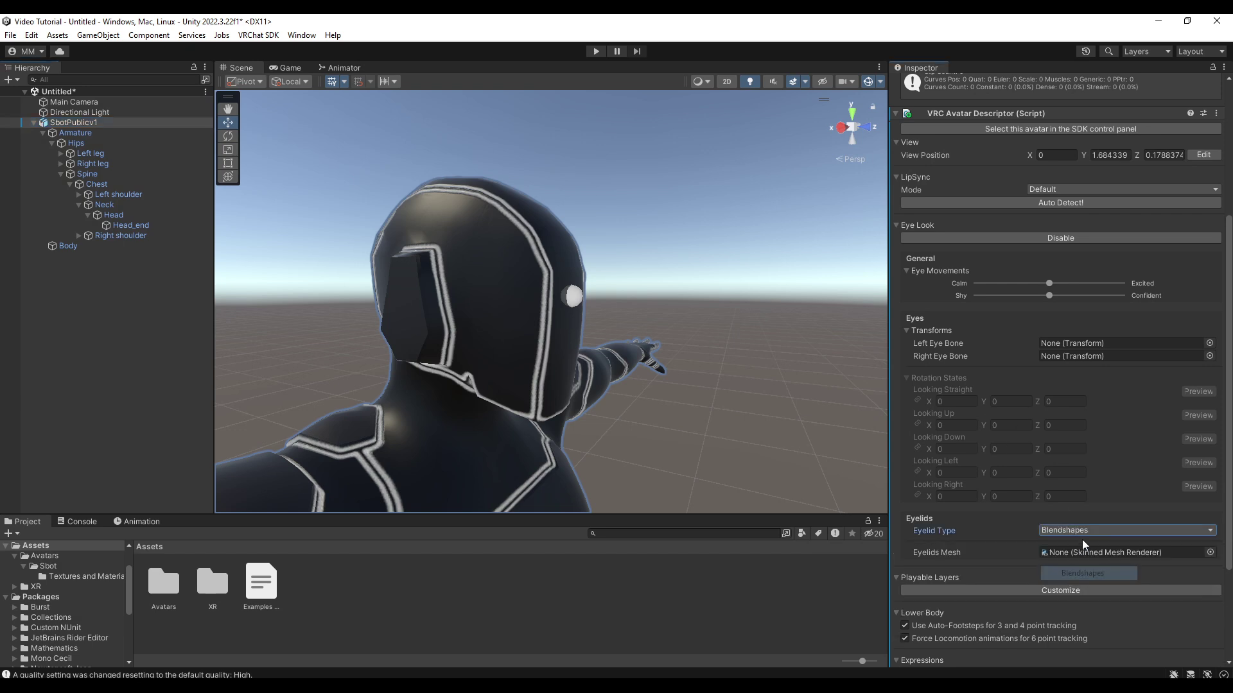
click(1085, 530)
click(1091, 564)
click(1085, 528)
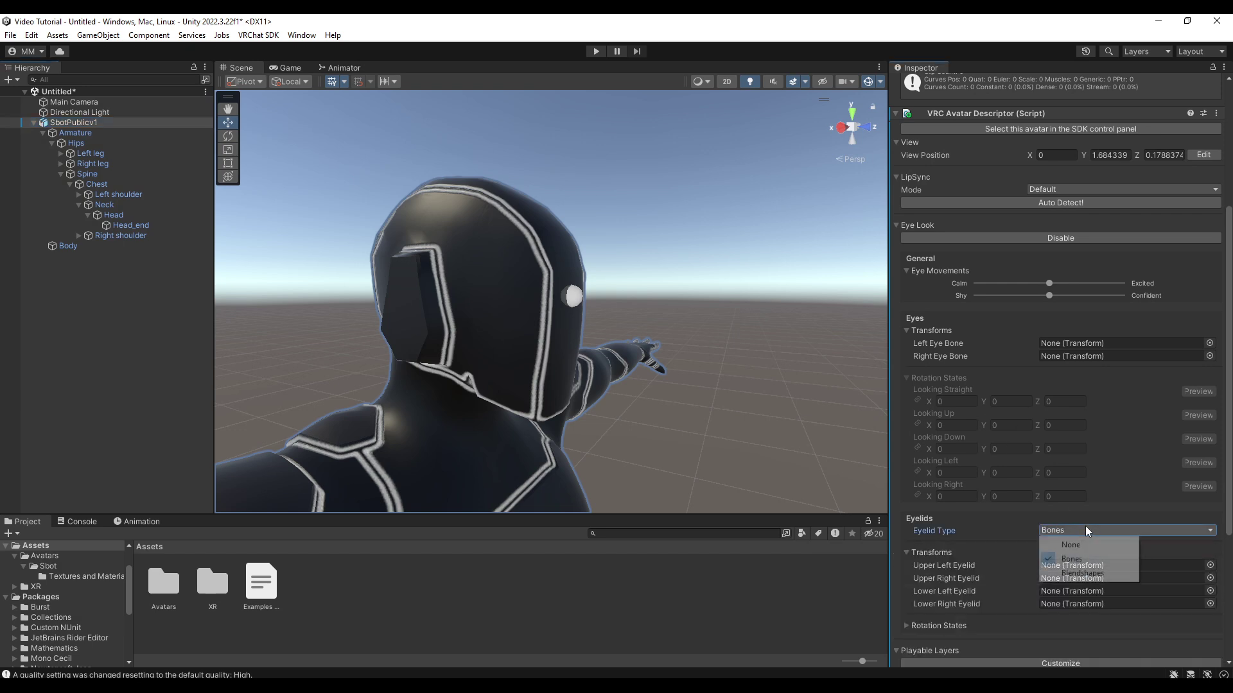
click(1083, 545)
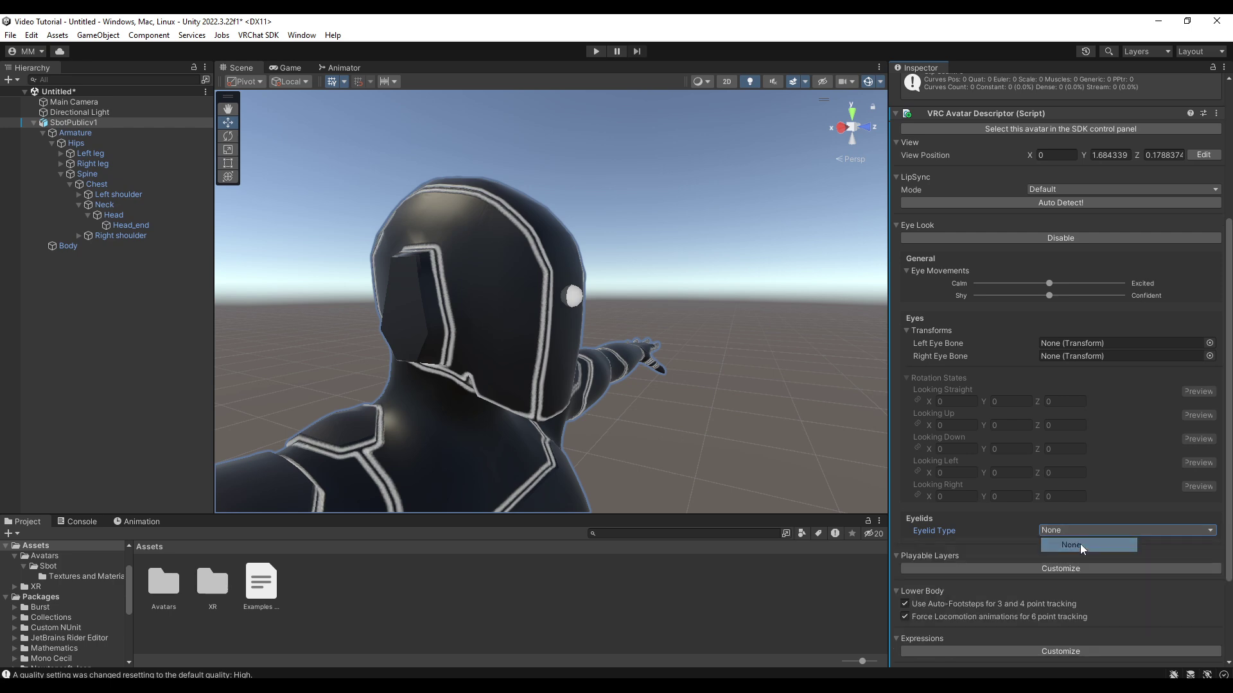
click(1085, 530)
click(1080, 573)
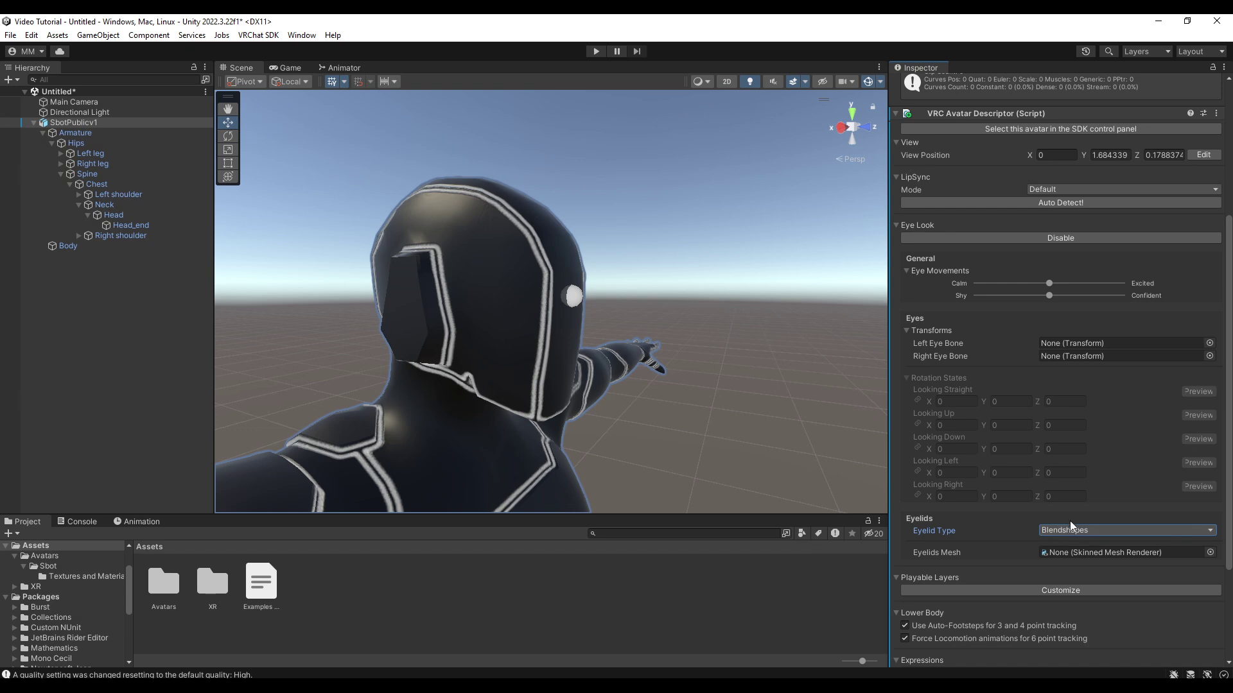
click(1071, 530)
click(1083, 547)
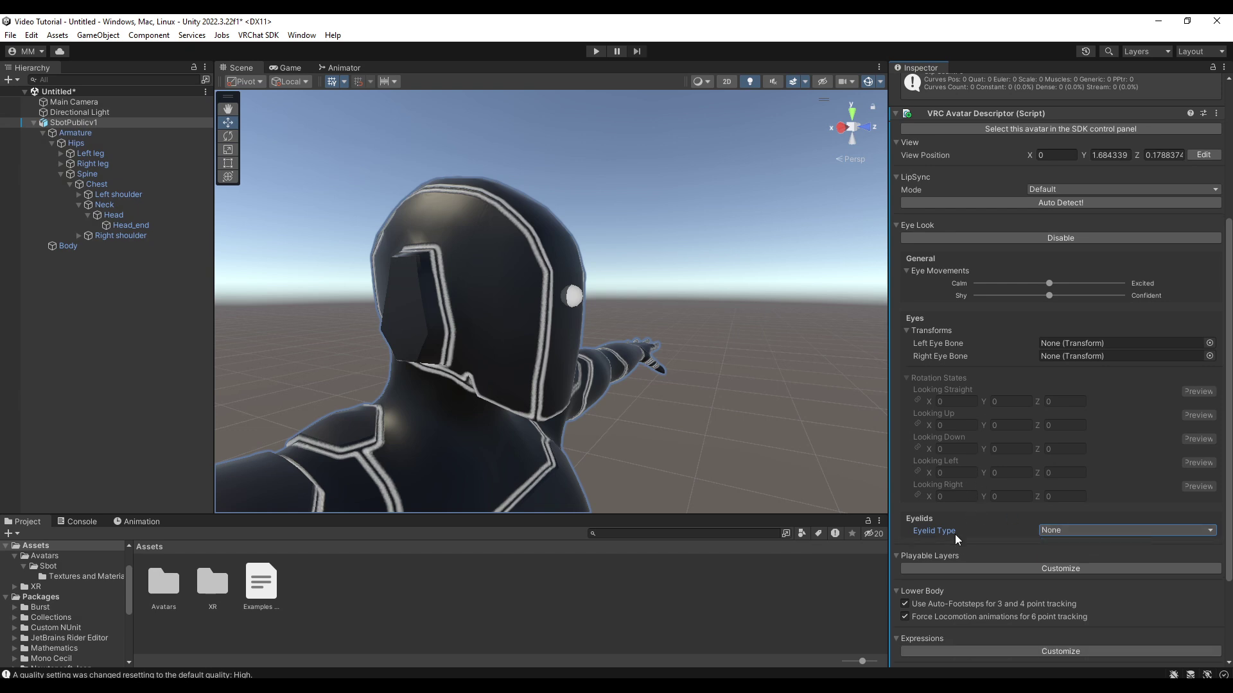
click(1049, 239)
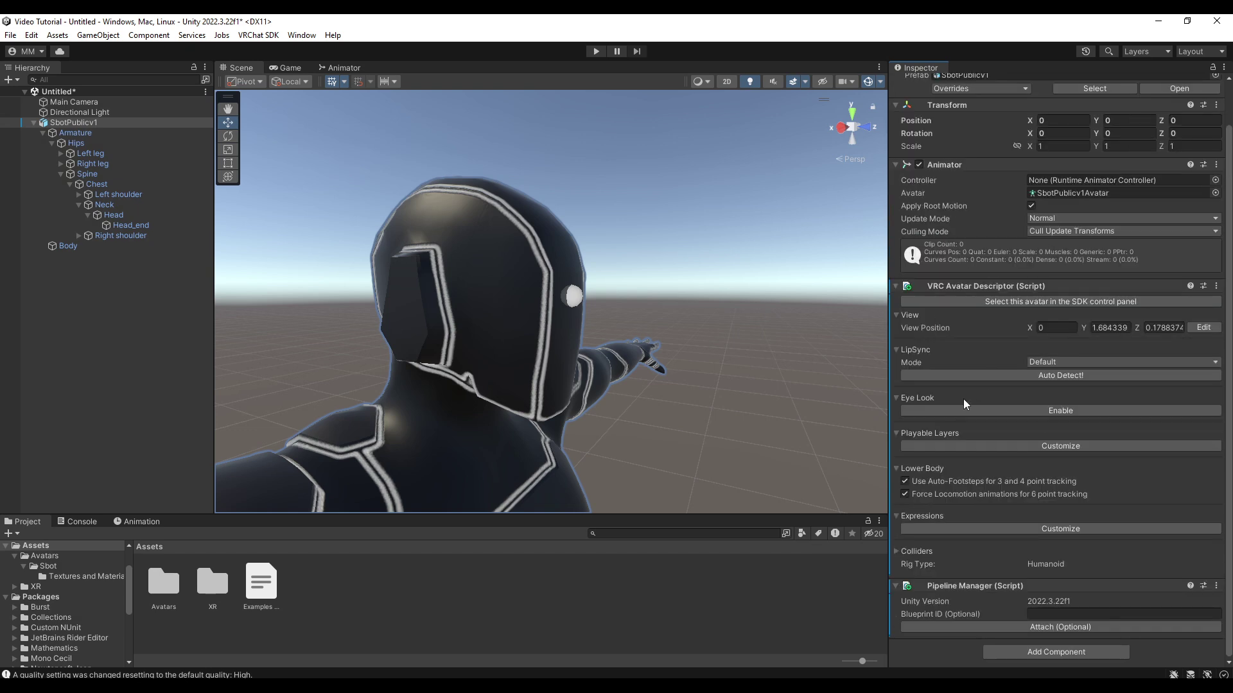
Turn on customization of the avatar's Playable Layers, and look over the Base and Special layers
click(961, 441)
scroll(988, 453, down, 4)
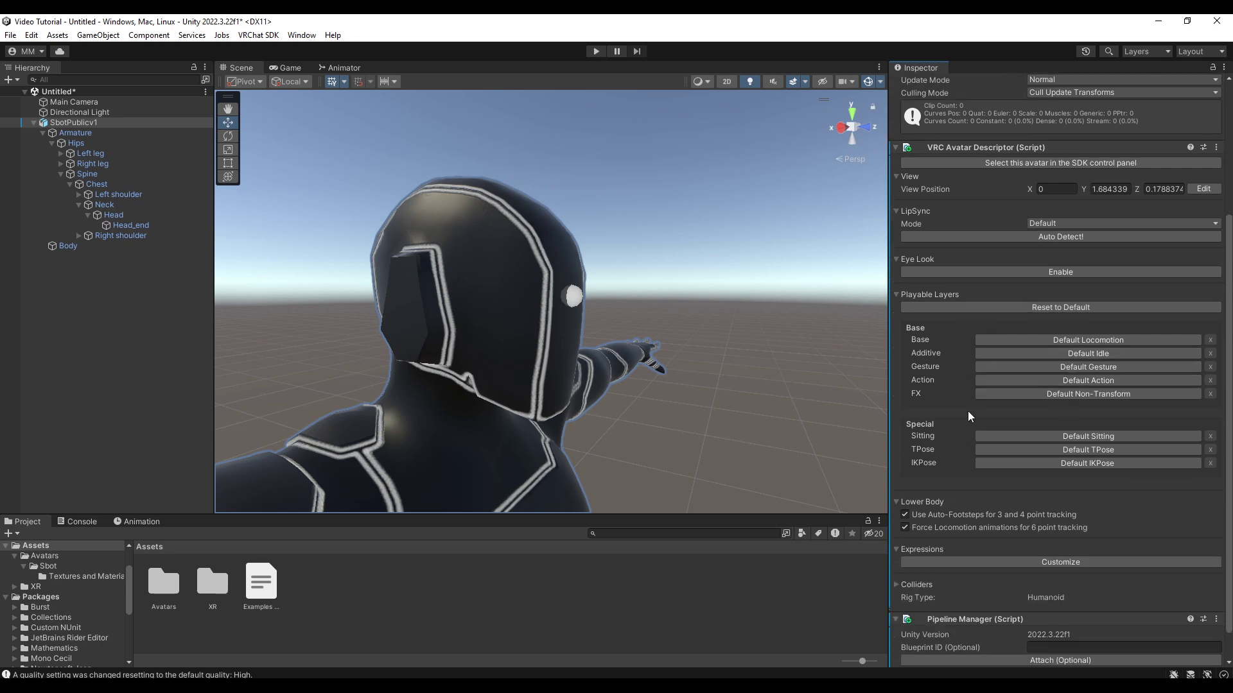
scroll(960, 385, down, 1)
right_drag(650, 315, 658, 356)
key(w)
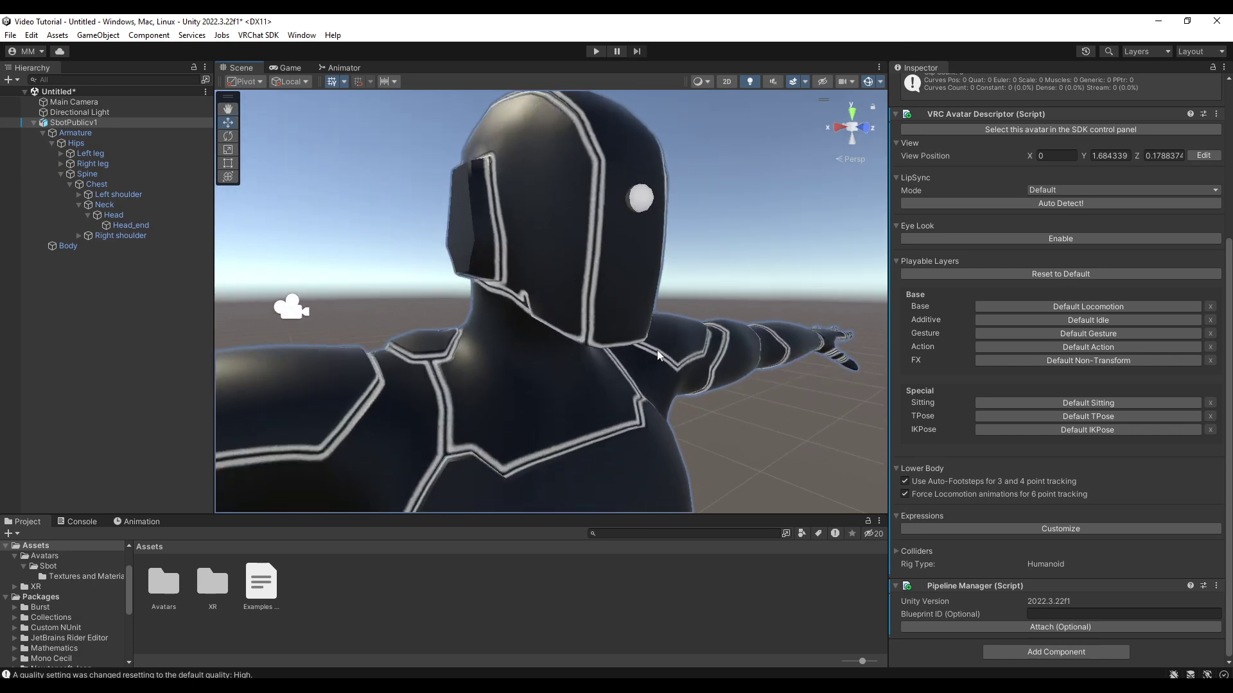
Turn on customization of the avatar's Expressions, exposing the Menu and Parameters slots
click(1047, 527)
right_drag(557, 338, 595, 333)
key(s)
key(e)
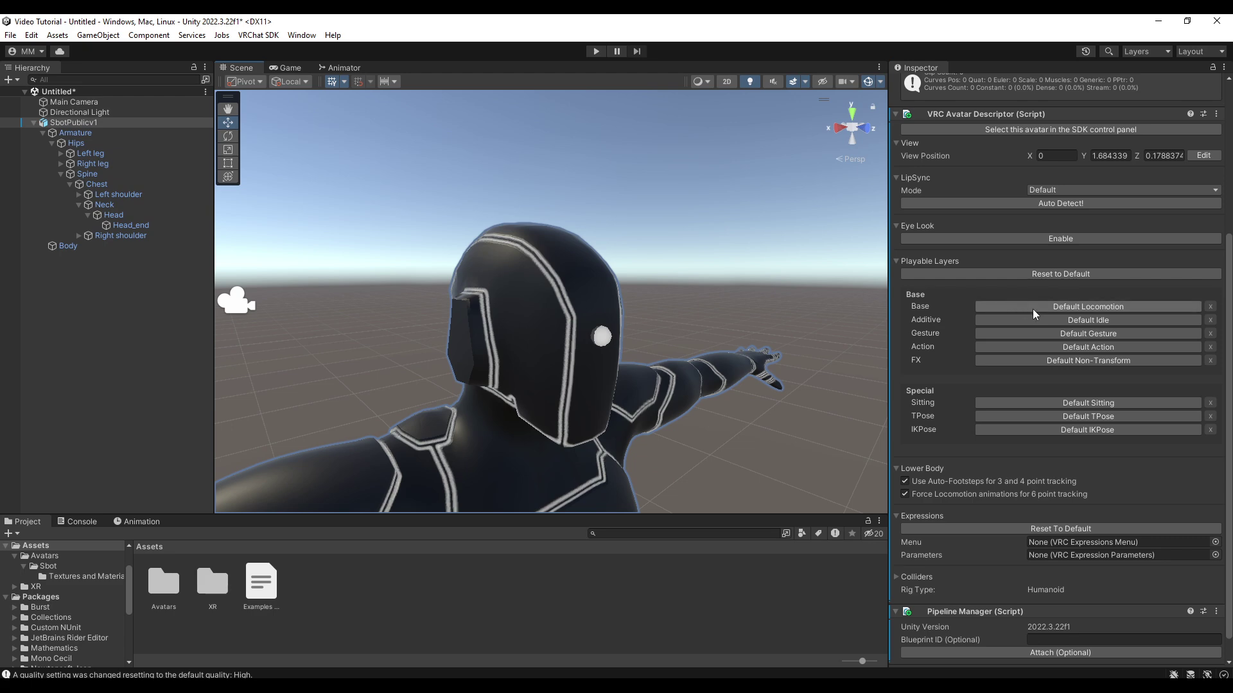
alt+drag(684, 311, 695, 394)
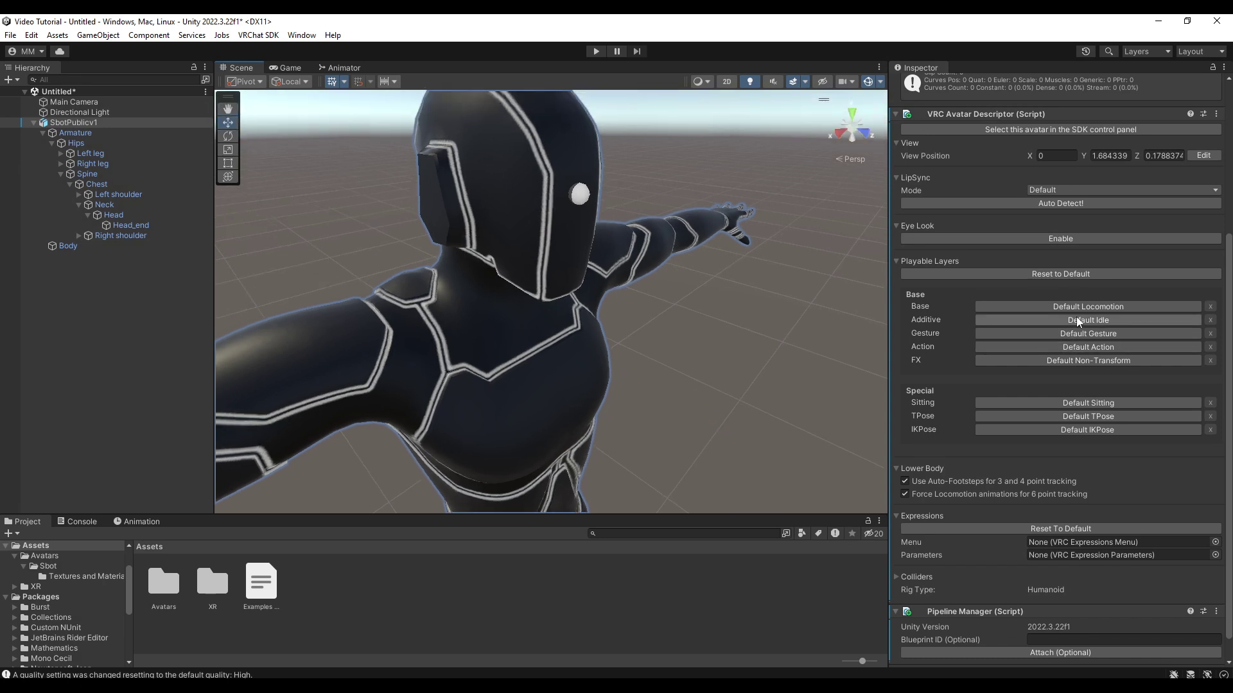
alt+drag(680, 312, 659, 310)
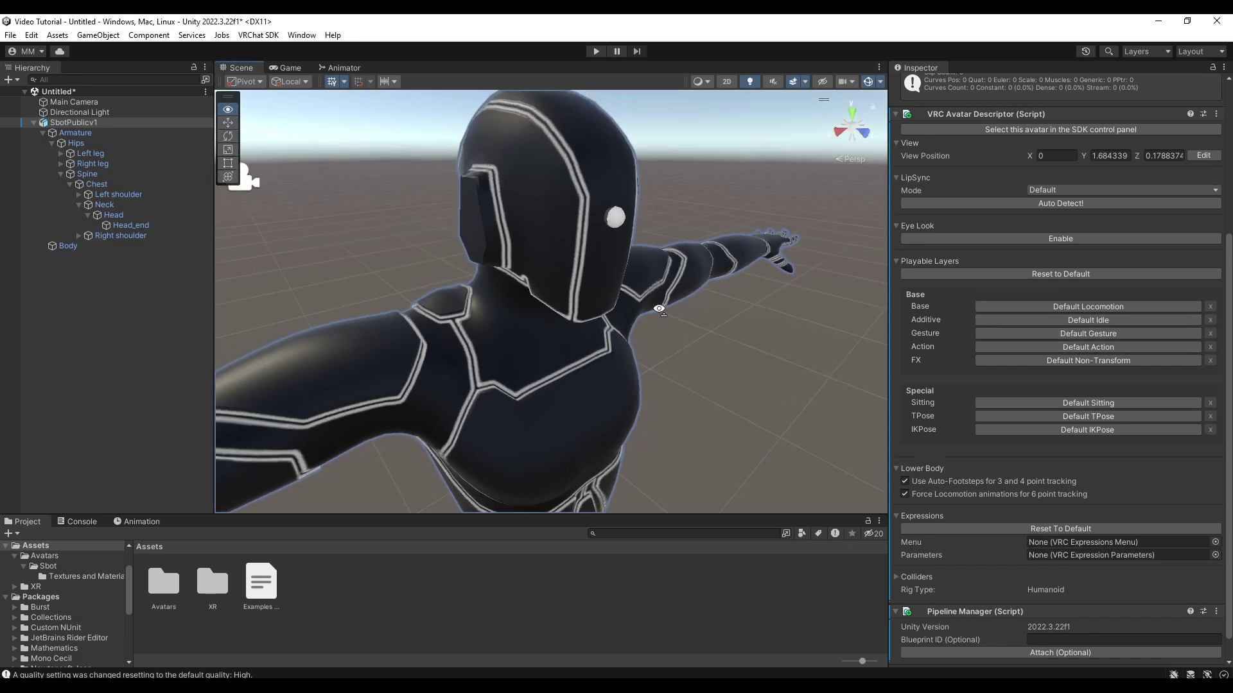
Look over the avatar's Base and Special playable layers, viewing its hand, head and outstretched arm in the scene
mouse_move(776, 354)
alt+mouse_down()
mouse_move(723, 341)
mouse_move(778, 352)
alt+mouse_up()
right_drag(714, 340, 693, 320)
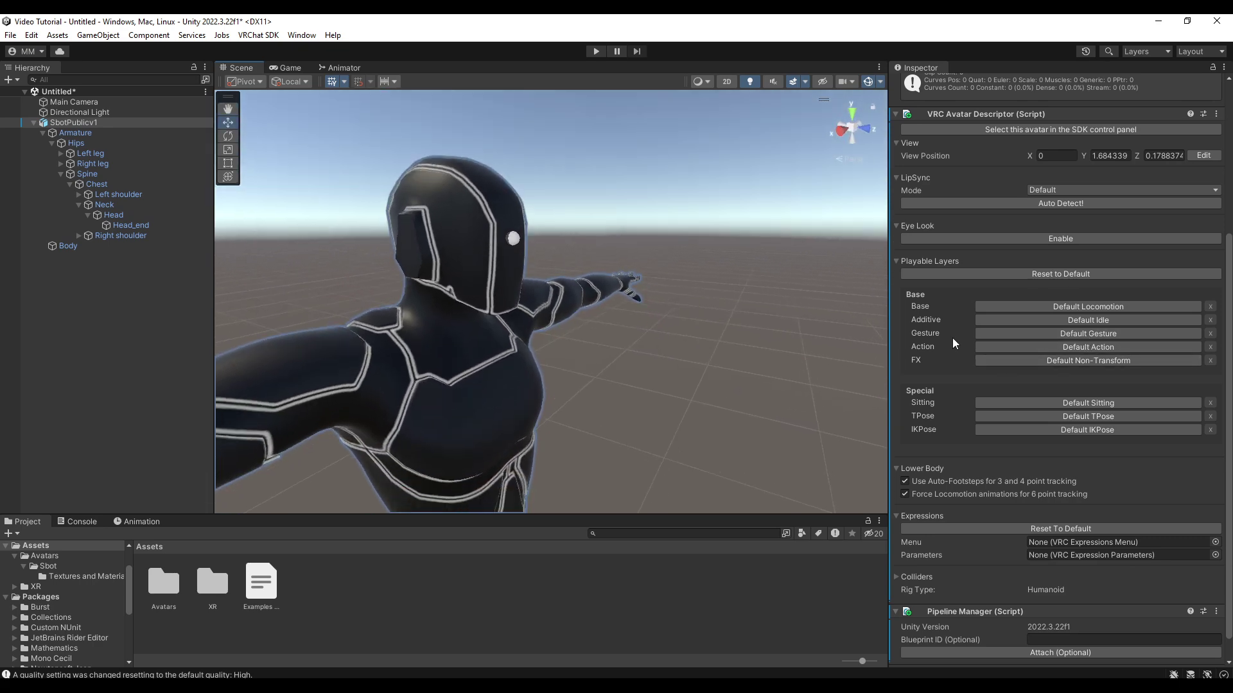
right_drag(802, 298, 447, 297)
alt+drag(448, 297, 445, 336)
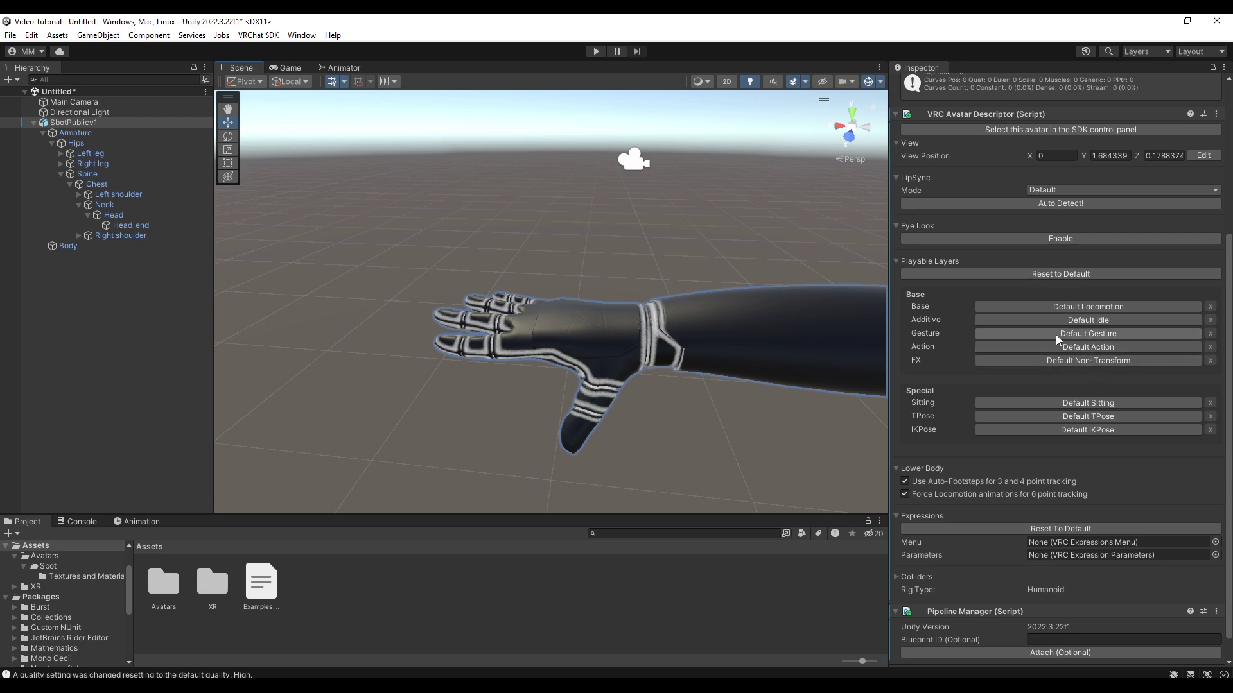
alt+drag(866, 308, 839, 238)
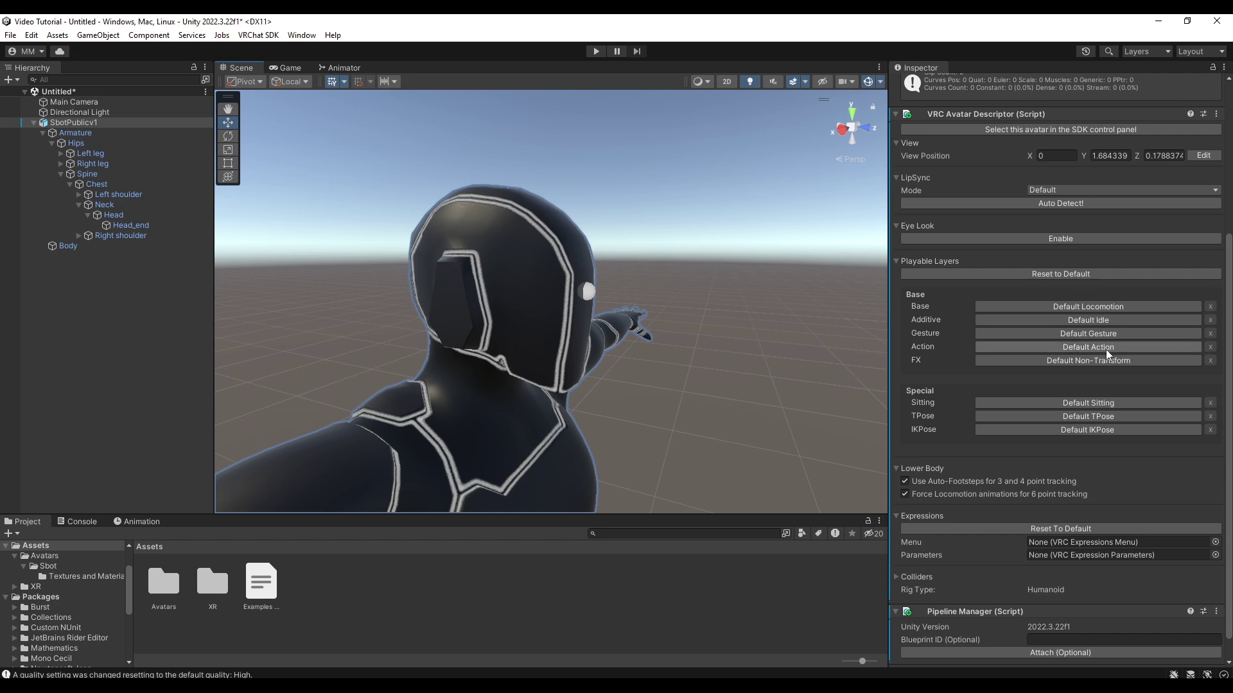
alt+drag(639, 357, 543, 359)
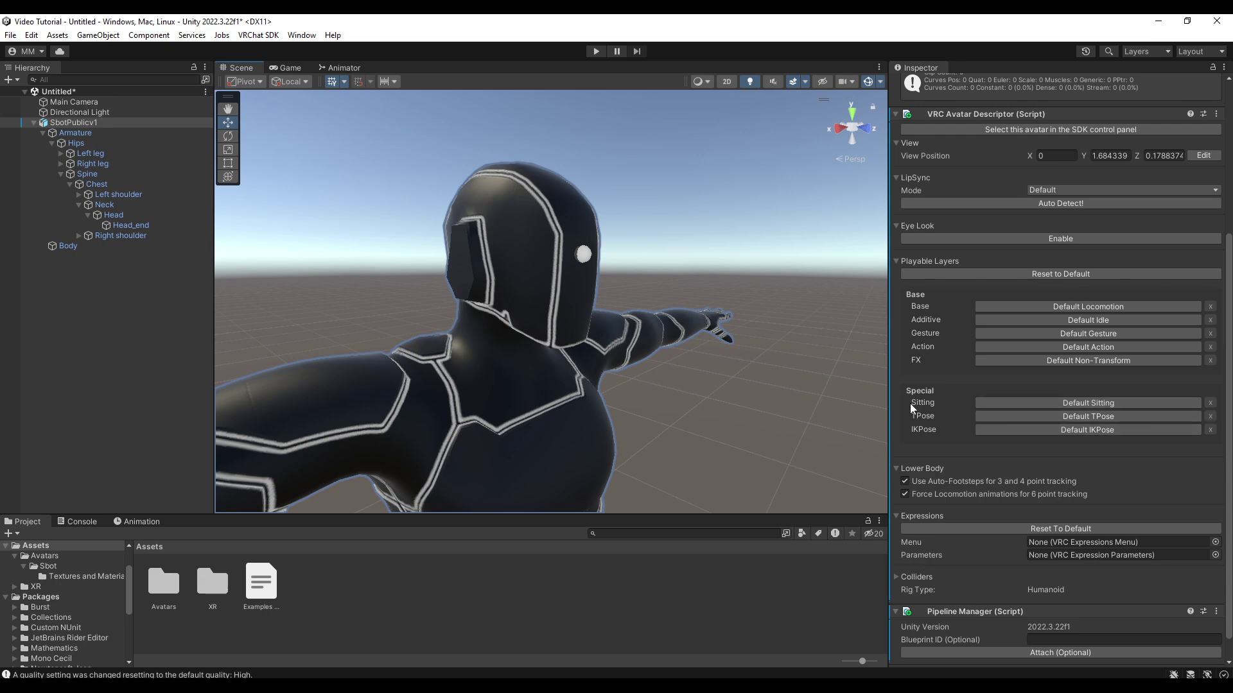
alt+drag(610, 321, 450, 345)
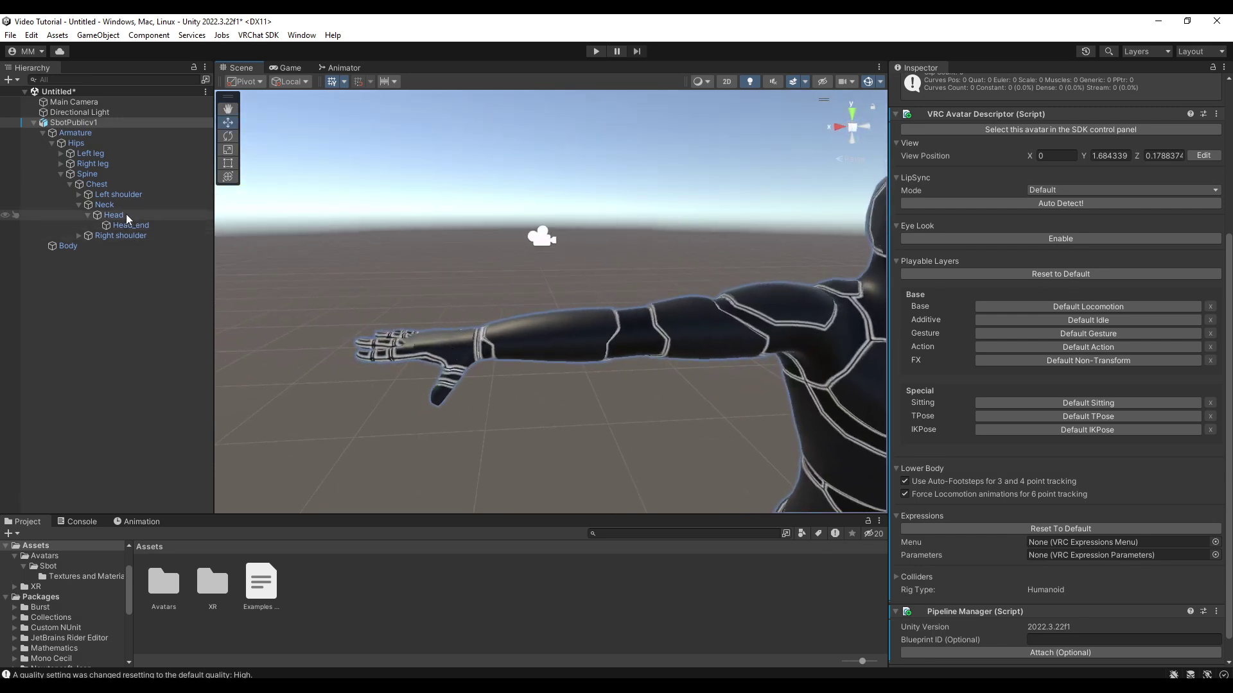
Expand the Left shoulder bone chain through Left arm and Left elbow, and select the Left wrist bone
click(103, 204)
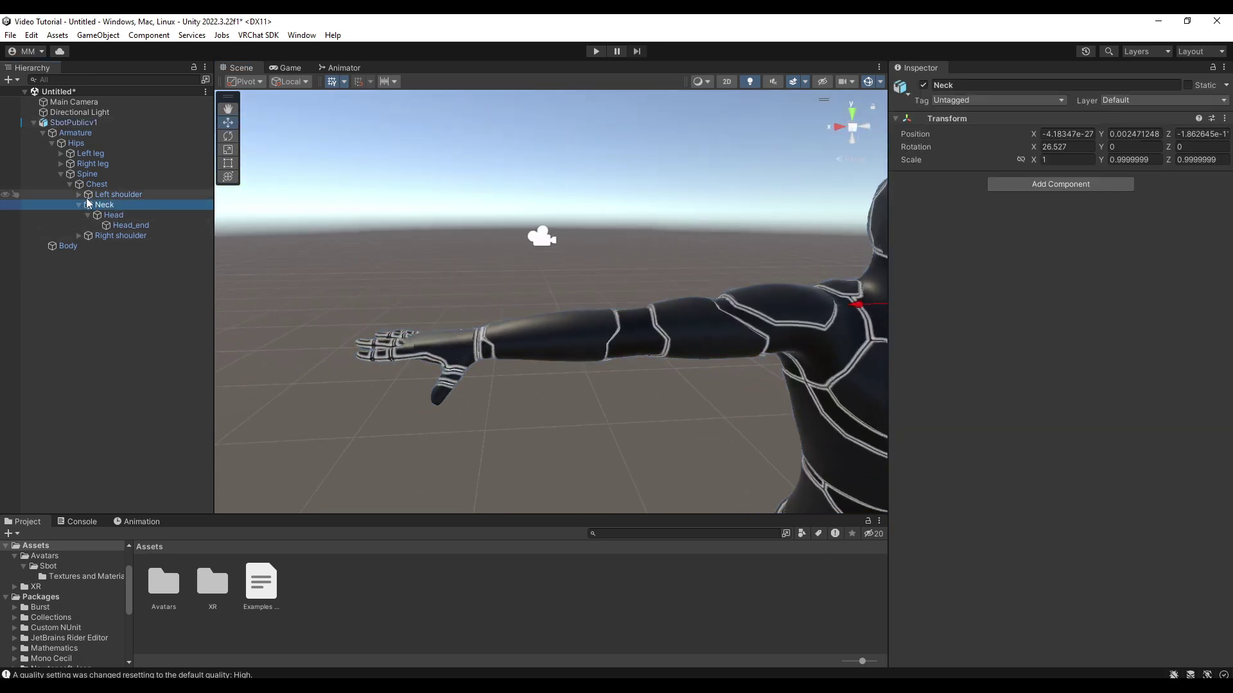
click(78, 194)
click(88, 204)
click(118, 215)
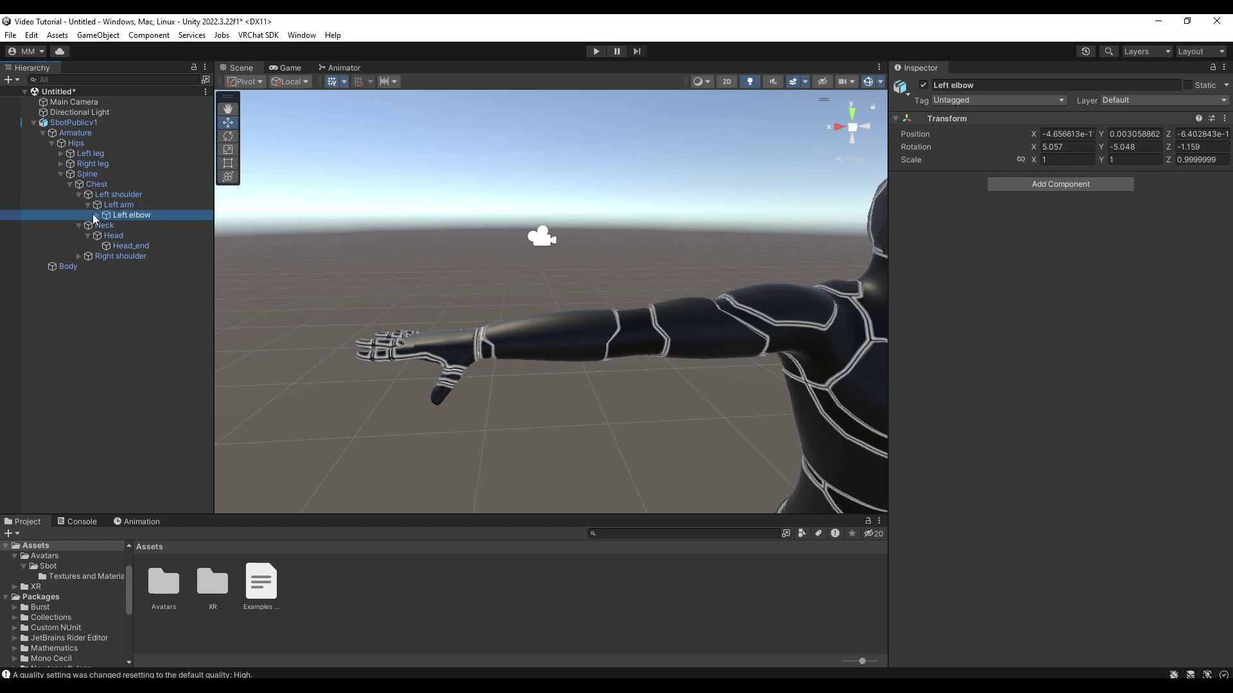
click(97, 215)
click(140, 226)
Try moving the Left wrist bone in the scene, and undo the move
alt+drag(525, 340, 556, 250)
alt+drag(556, 251, 514, 373)
drag(438, 398, 584, 328)
key(ctrl+z)
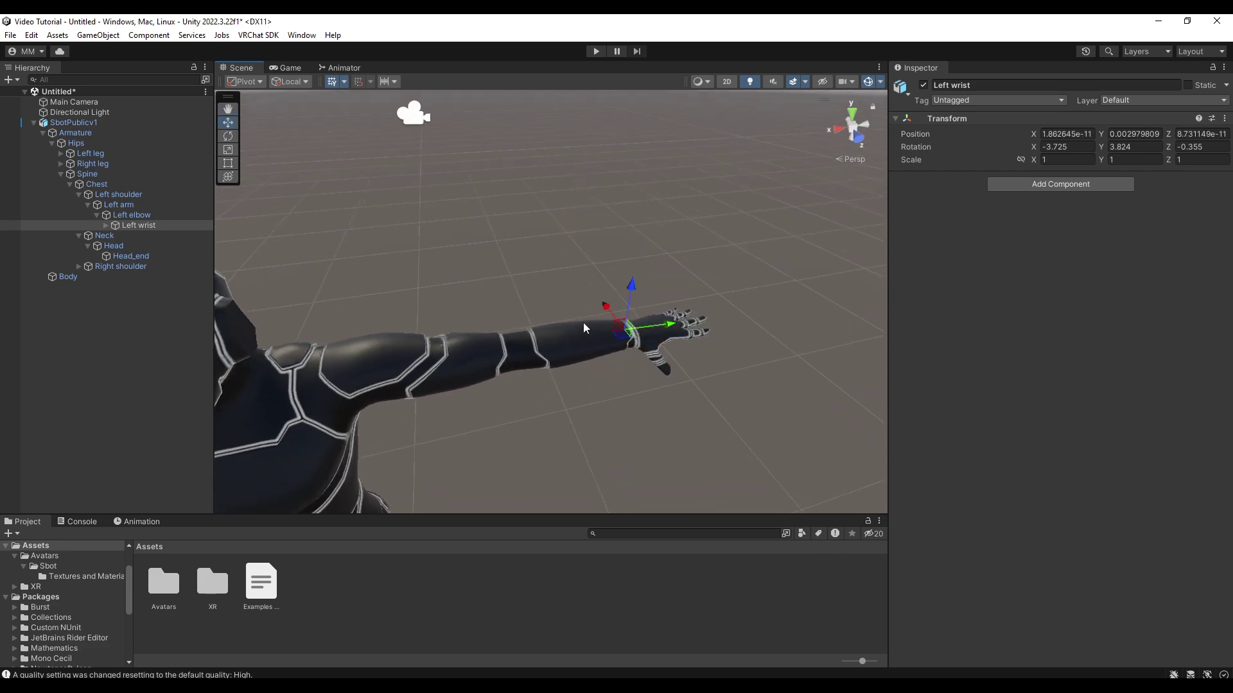
Select the Left elbow, Left arm and Left wrist bones in turn to examine their placement along the arm
click(135, 215)
click(128, 204)
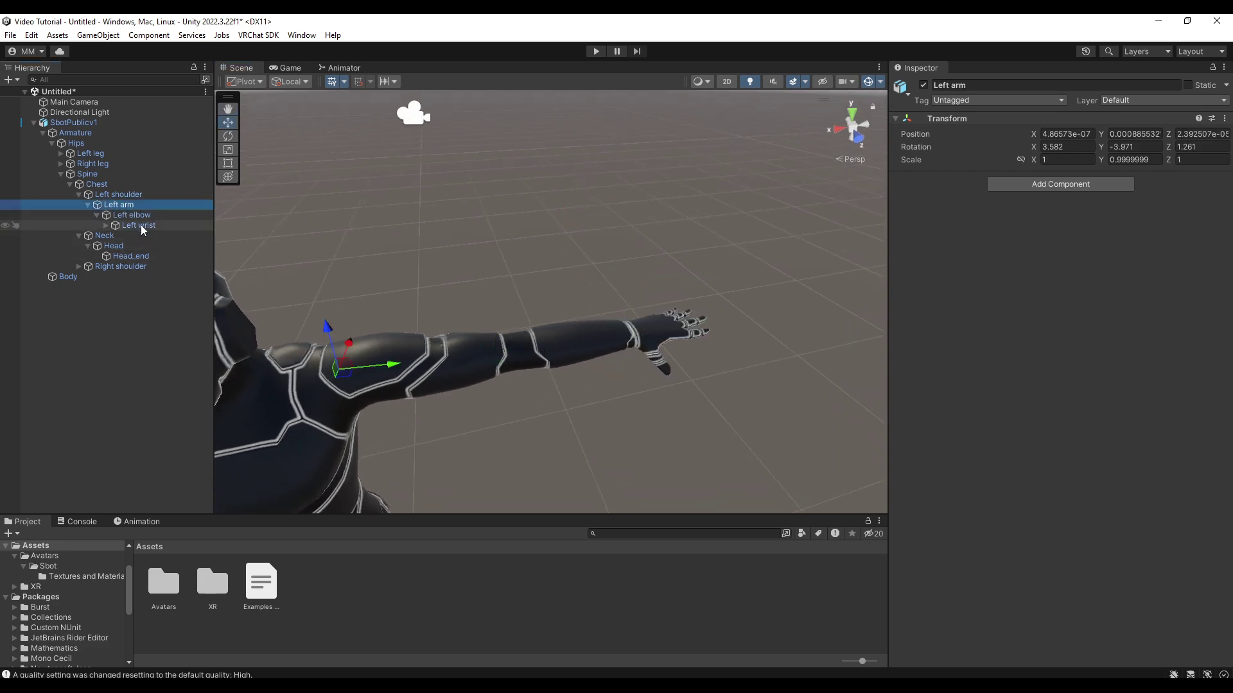
click(140, 225)
alt+drag(398, 292, 565, 232)
Select the SbotPublicv1 avatar and review its descriptor from the Playable Layers to the Lower Body and Expressions settings
click(73, 122)
scroll(1069, 438, down, 2)
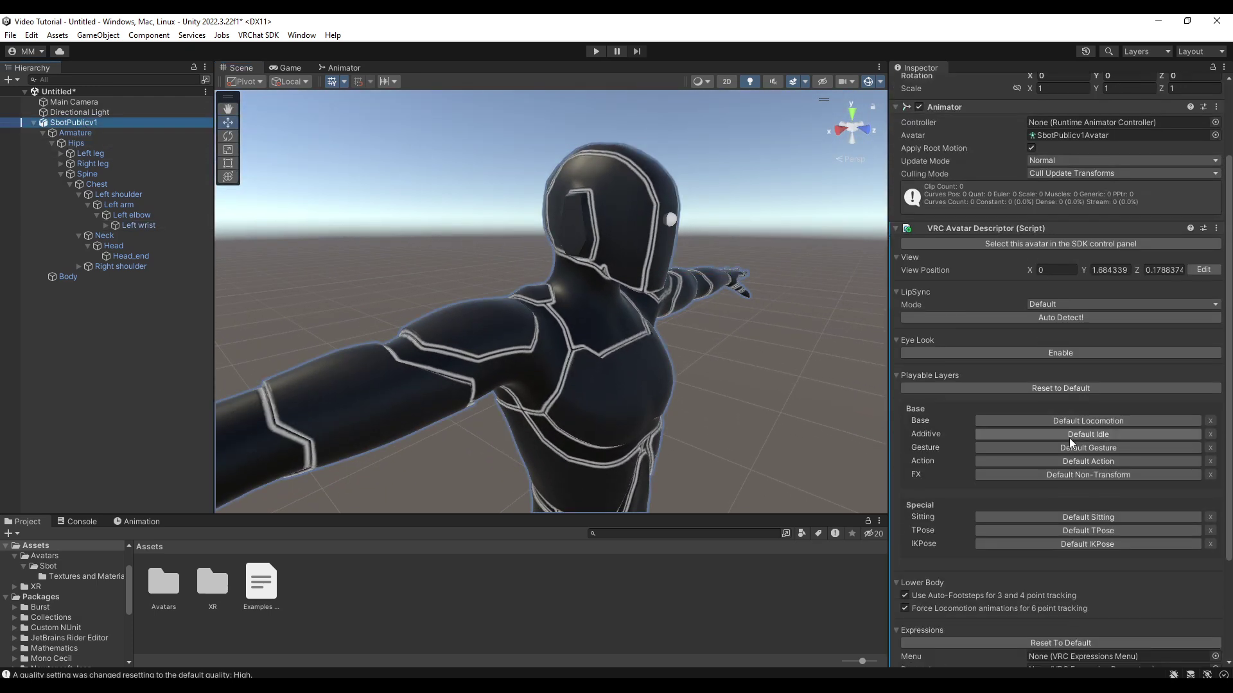
scroll(1069, 438, down, 1)
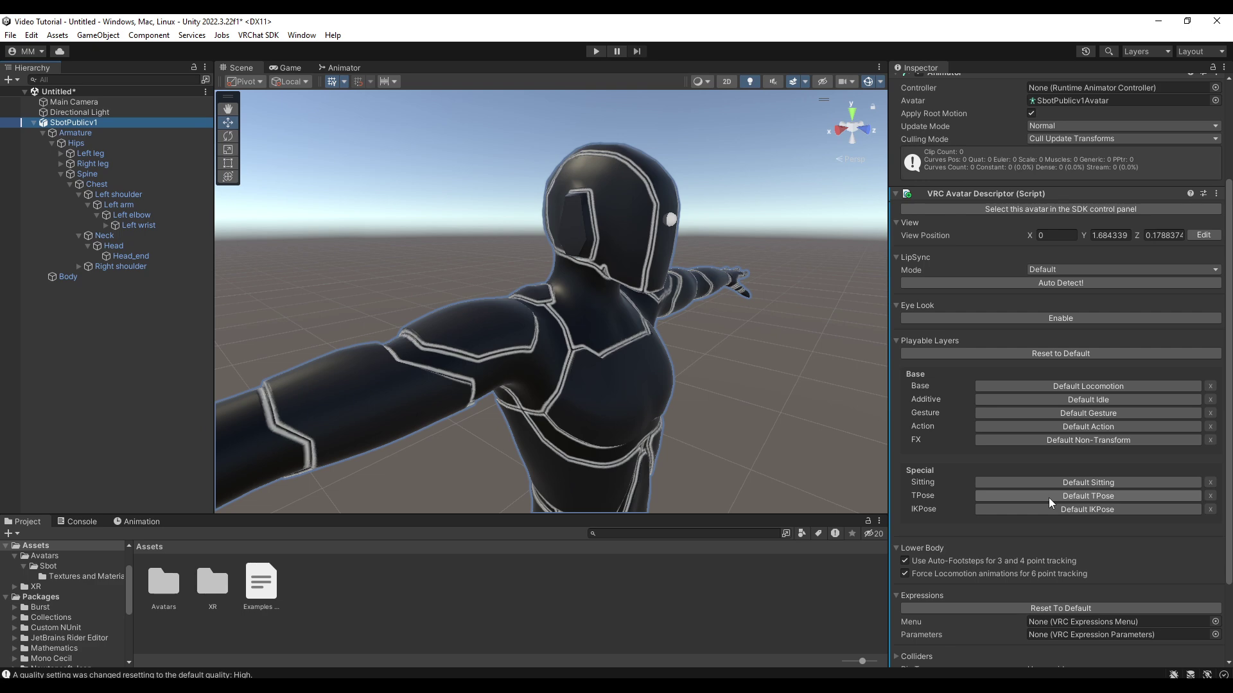
scroll(1051, 497, down, 3)
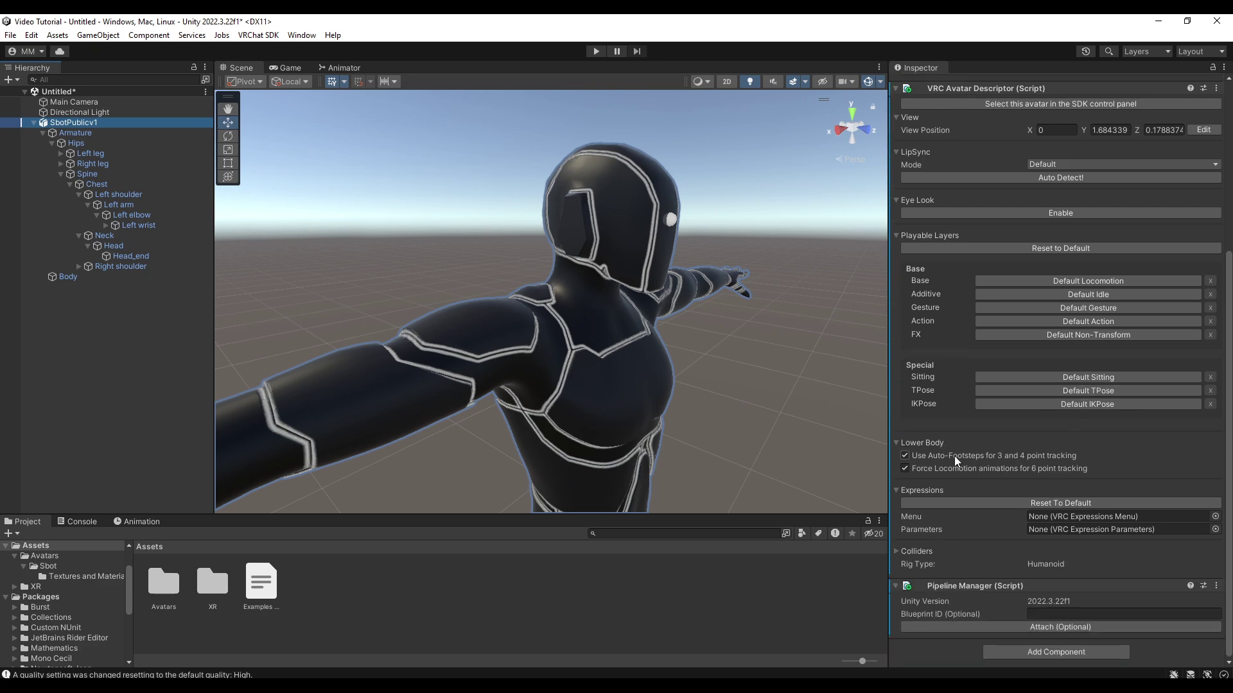
Try turning off Auto-Footsteps for 3 and 4 point tracking and Force Locomotion animations for 6 point tracking, and re-enable both
right_drag(581, 292, 598, 337)
key(s)
key(s)
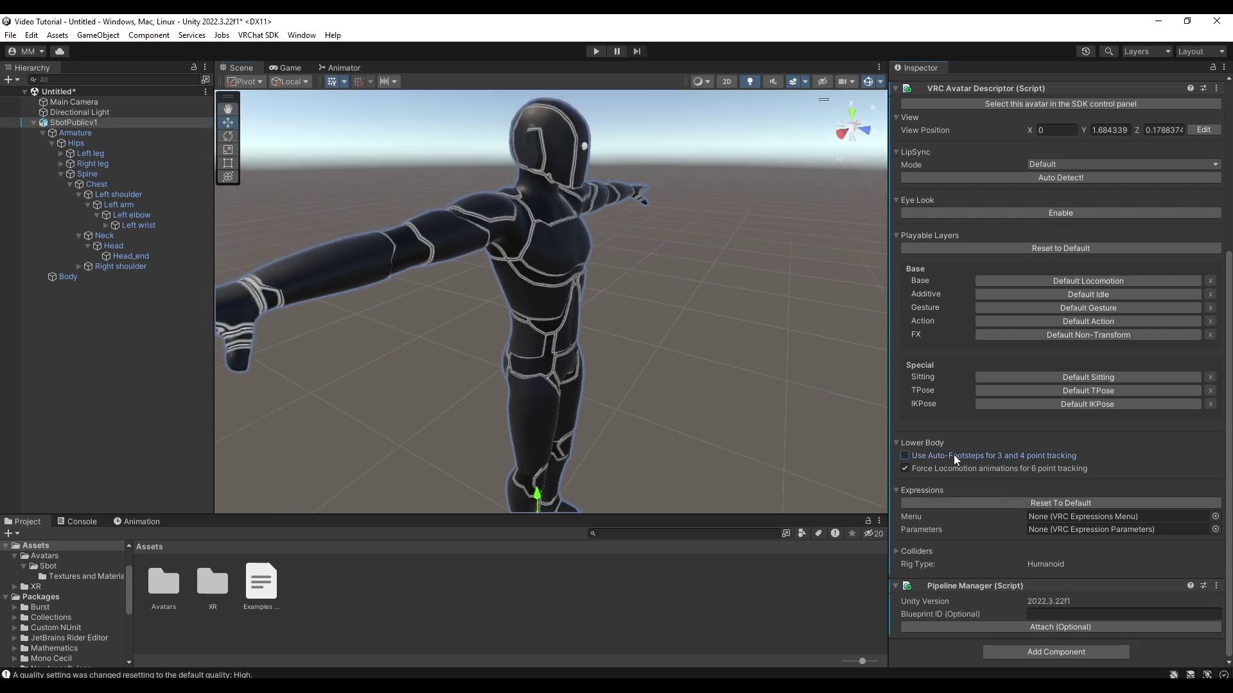
click(954, 455)
alt+drag(554, 340, 641, 373)
alt+drag(549, 465, 626, 425)
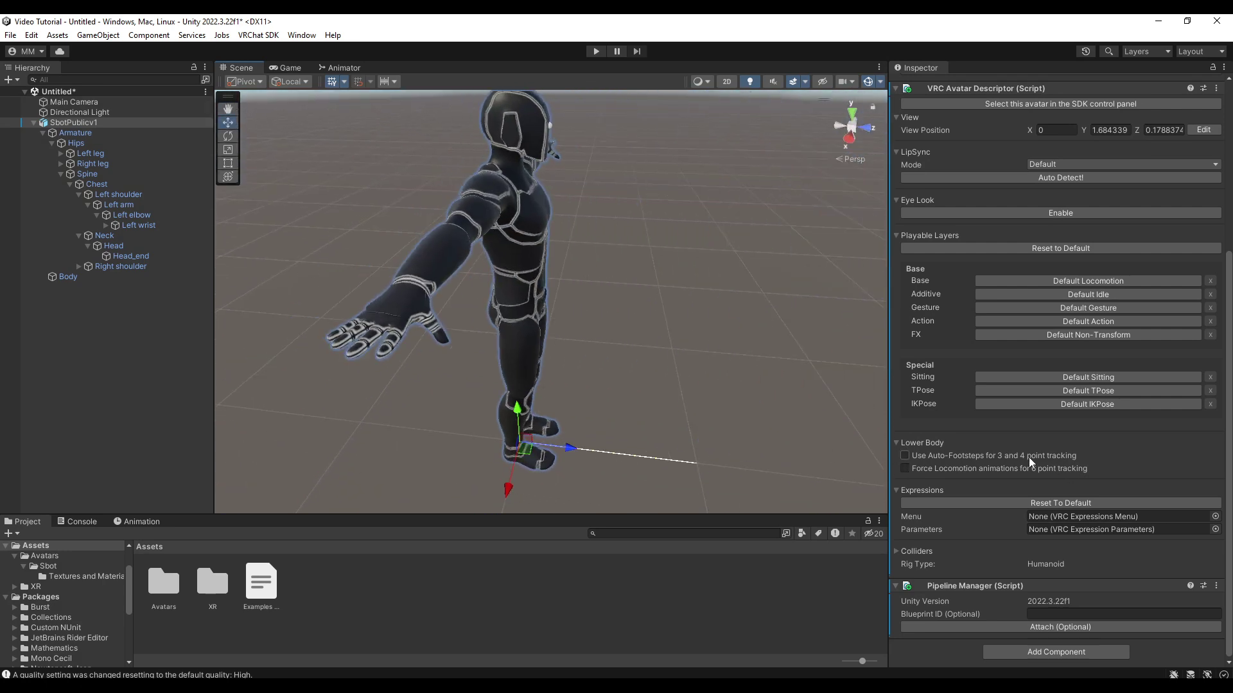
click(1029, 474)
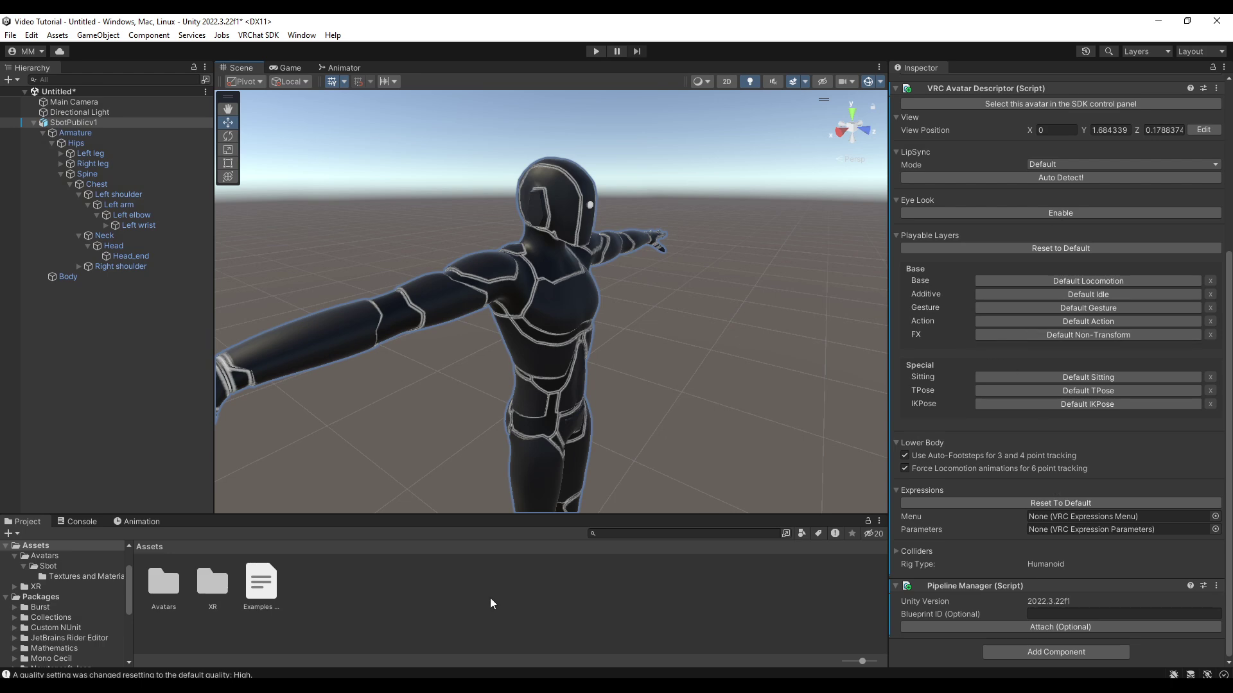
Look at the VRChat avatar asset types that can be created in the Assets folder, Expression Parameters and Expressions Menu, without creating one
right_drag(756, 409, 732, 404)
right_click(344, 583)
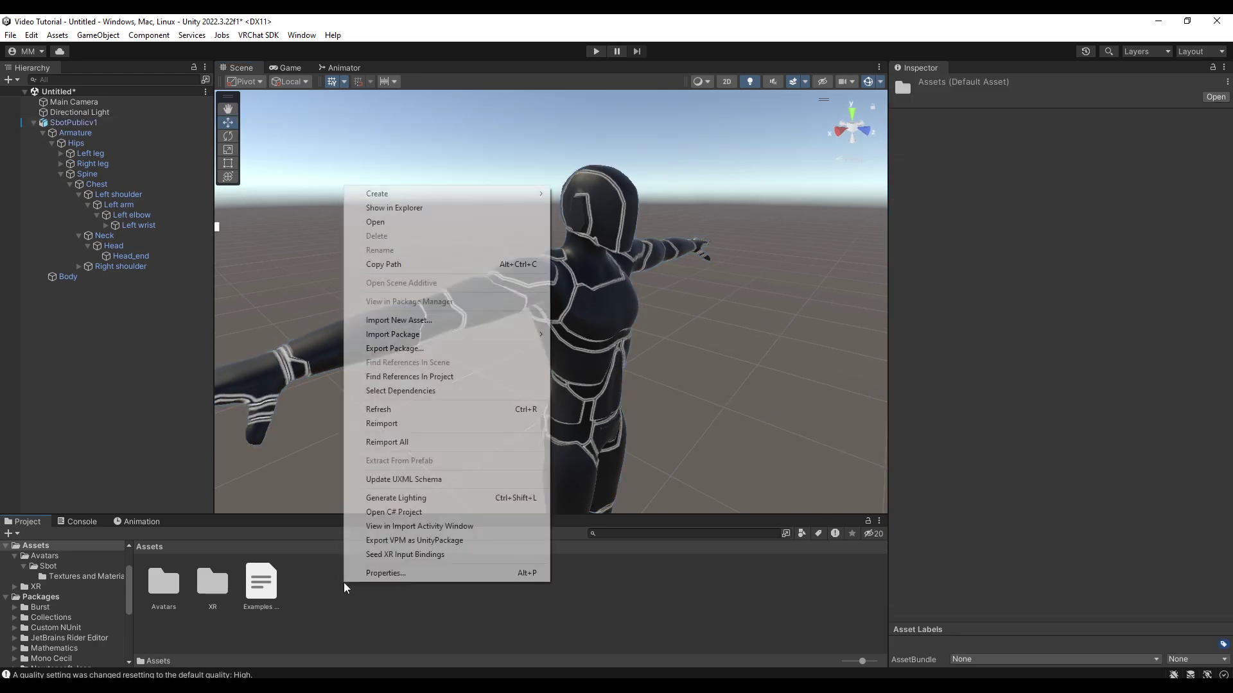
mouse_move(478, 194)
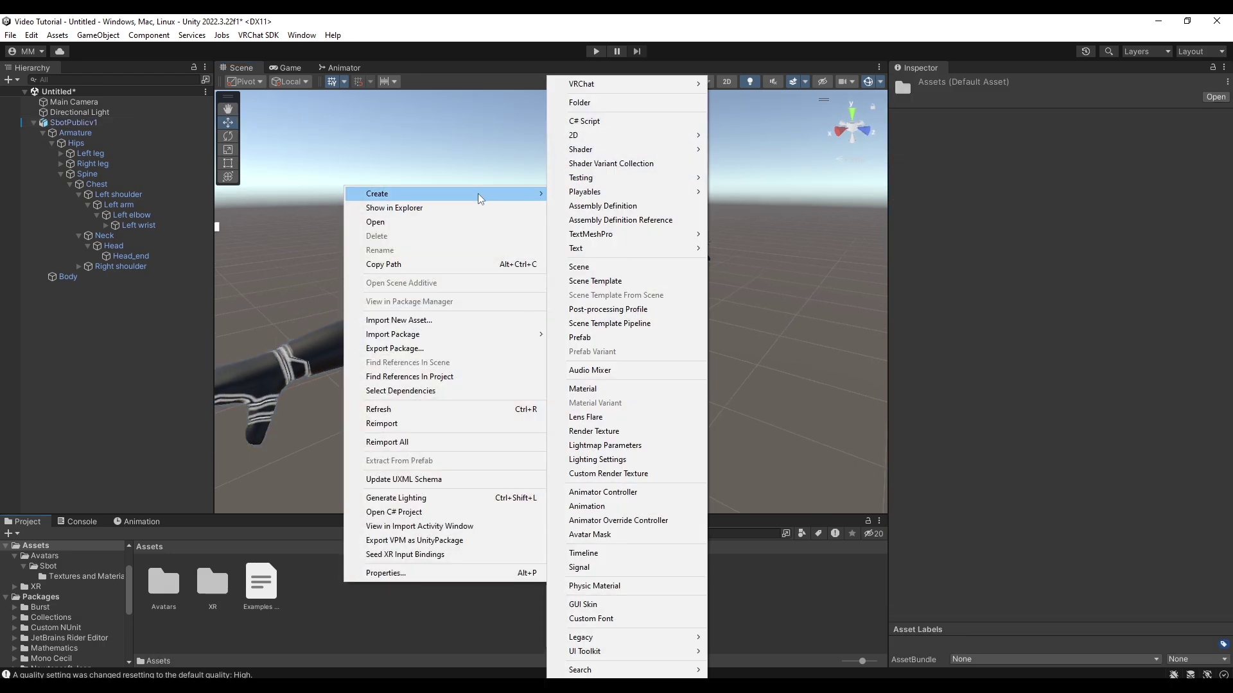
mouse_move(702, 89)
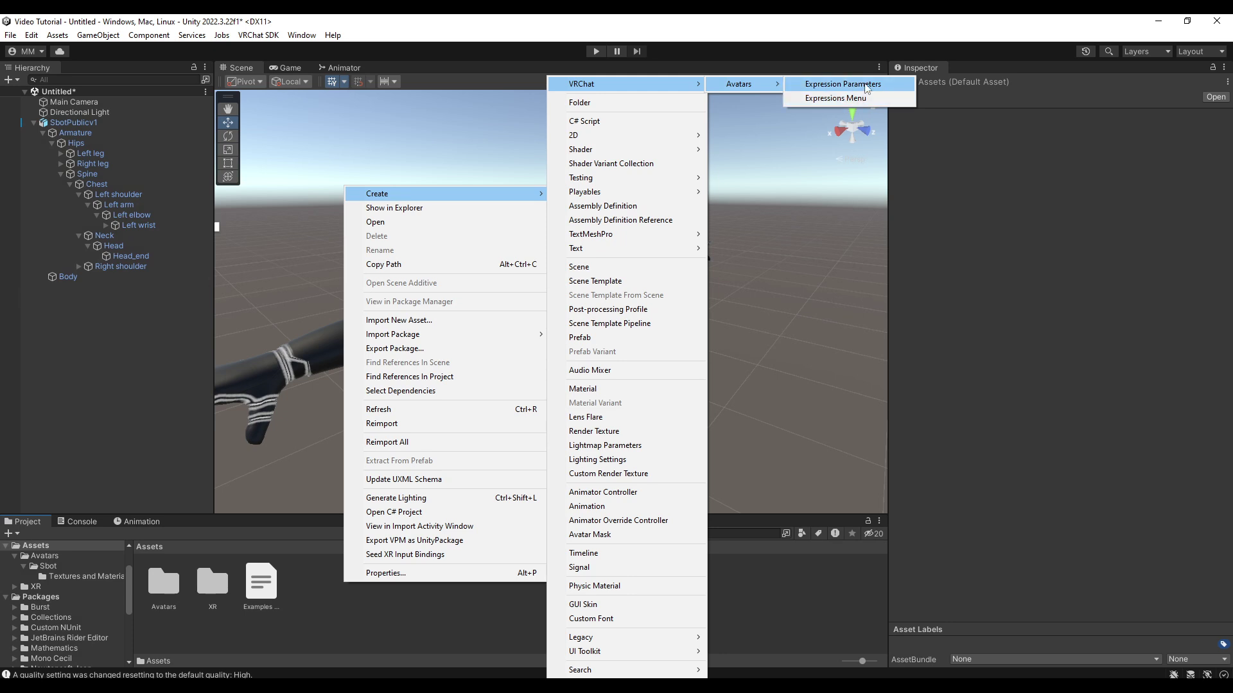
click(1040, 160)
alt+drag(486, 483, 480, 418)
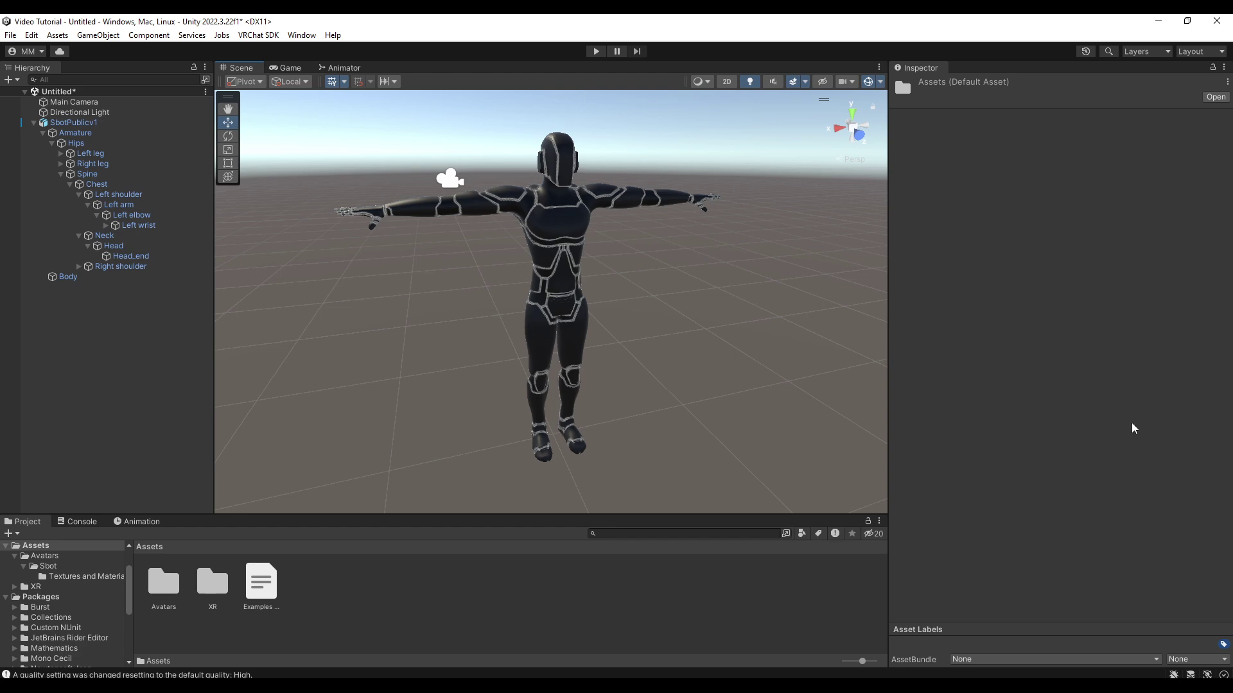
alt+drag(810, 326, 788, 287)
key(w)
right_drag(788, 287, 787, 293)
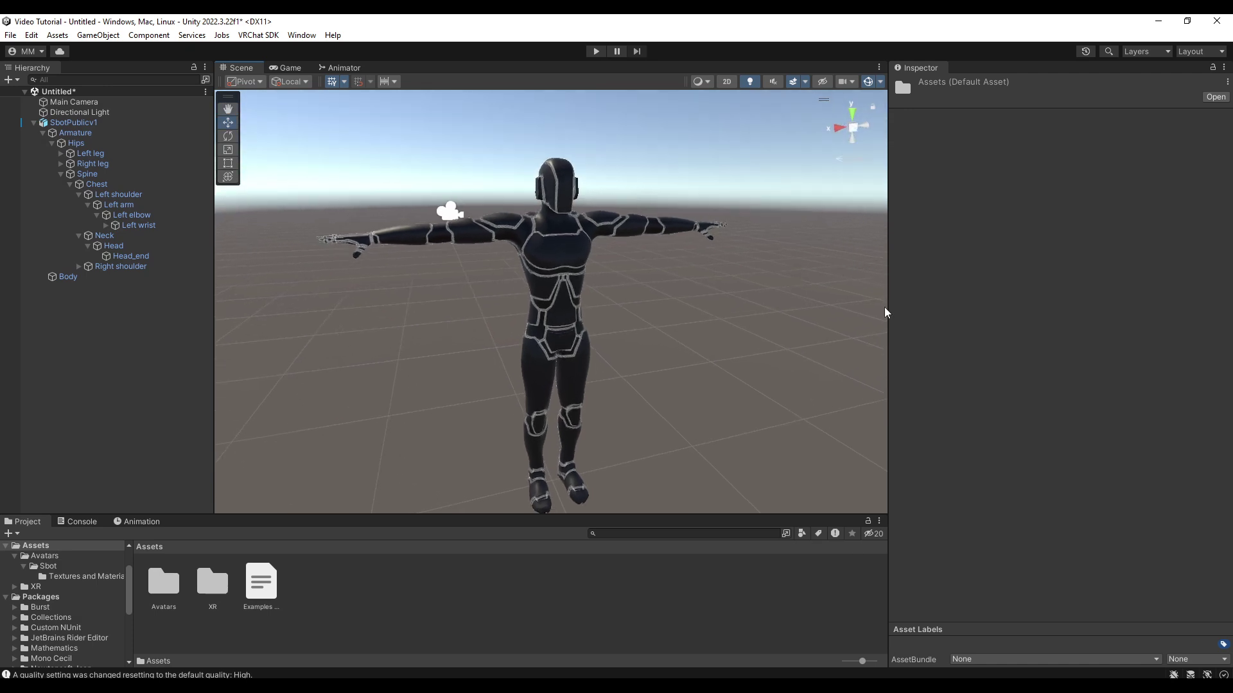